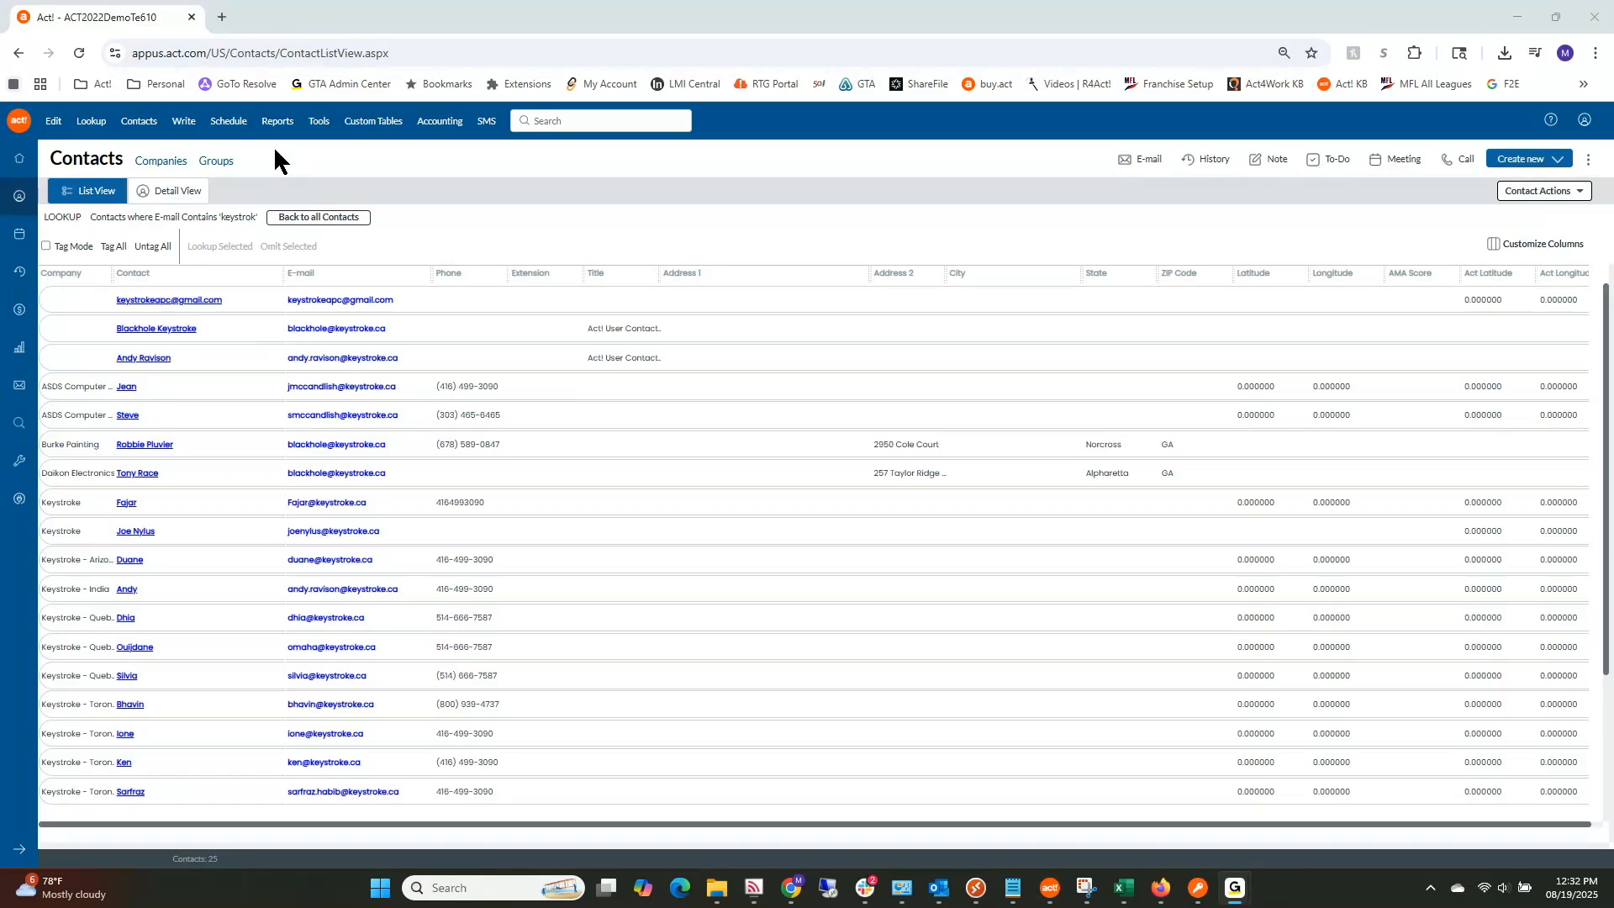
Step: Expand the Write menu to show the Mail Merge and Templates submenu choices
left_click(185, 121)
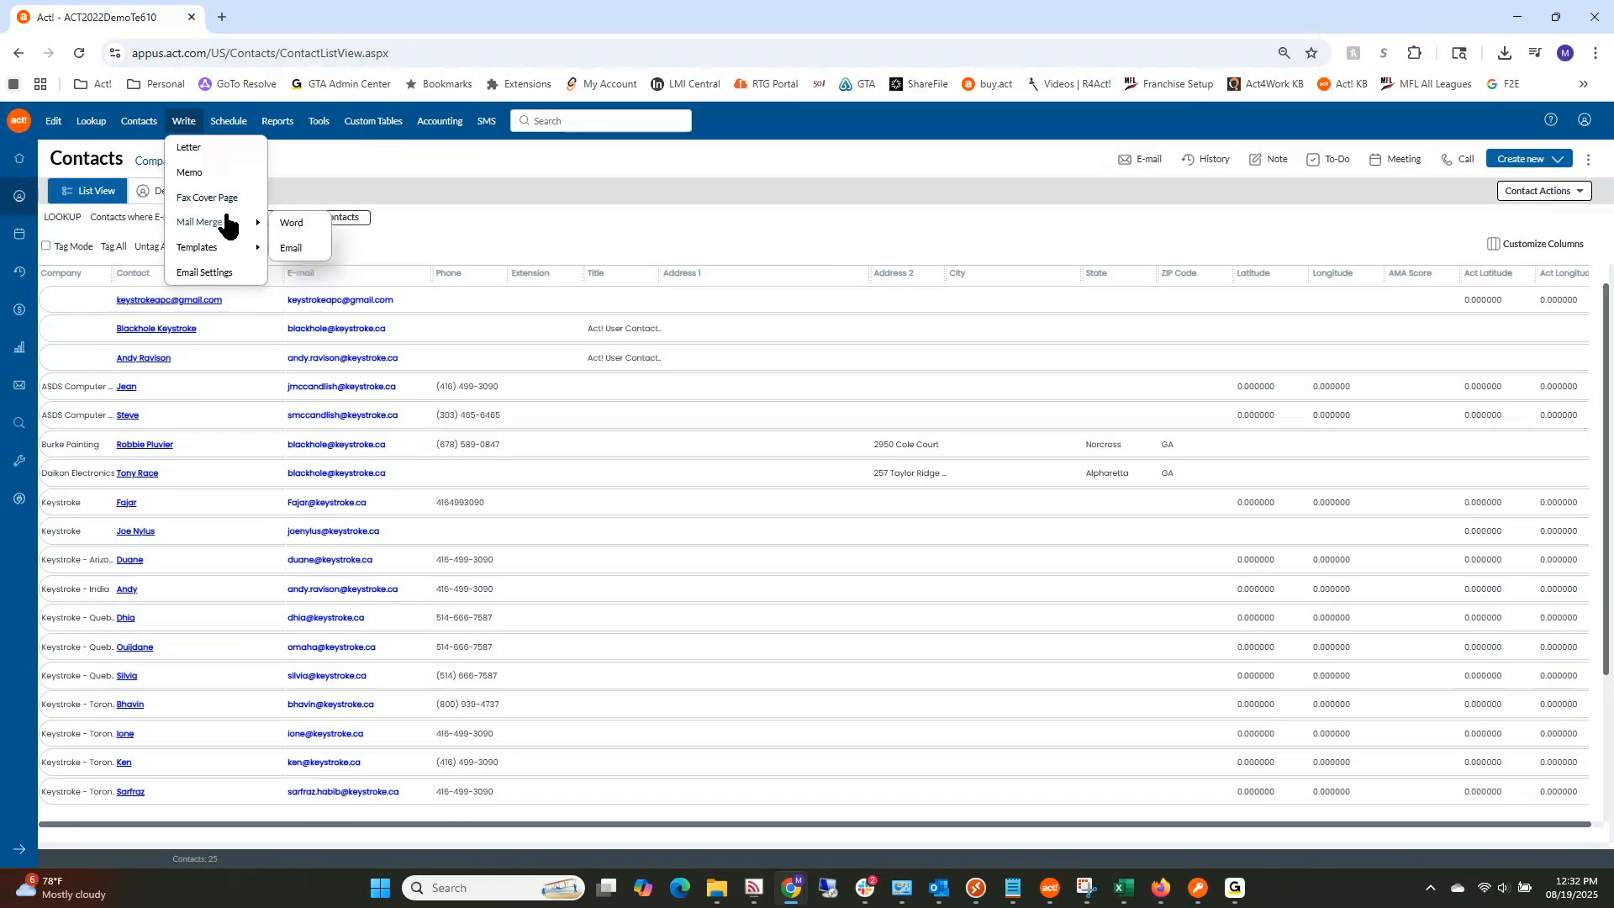
mouse_move(222, 227)
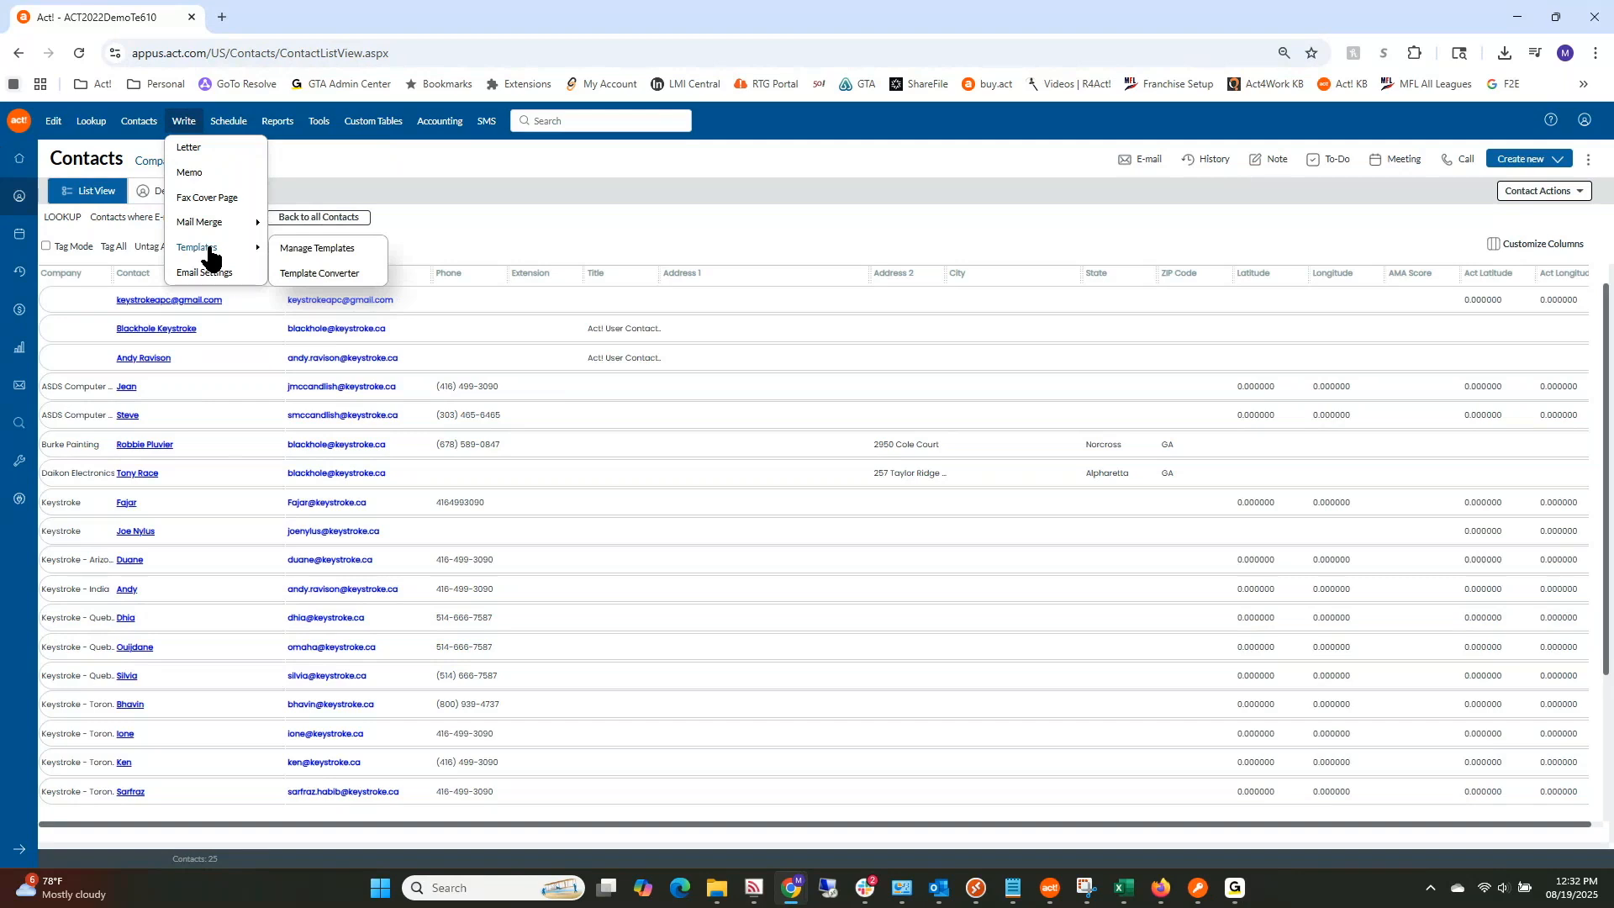
Step: View the Template Converter, return to the contact list, and open Write > Email Settings
left_click(319, 274)
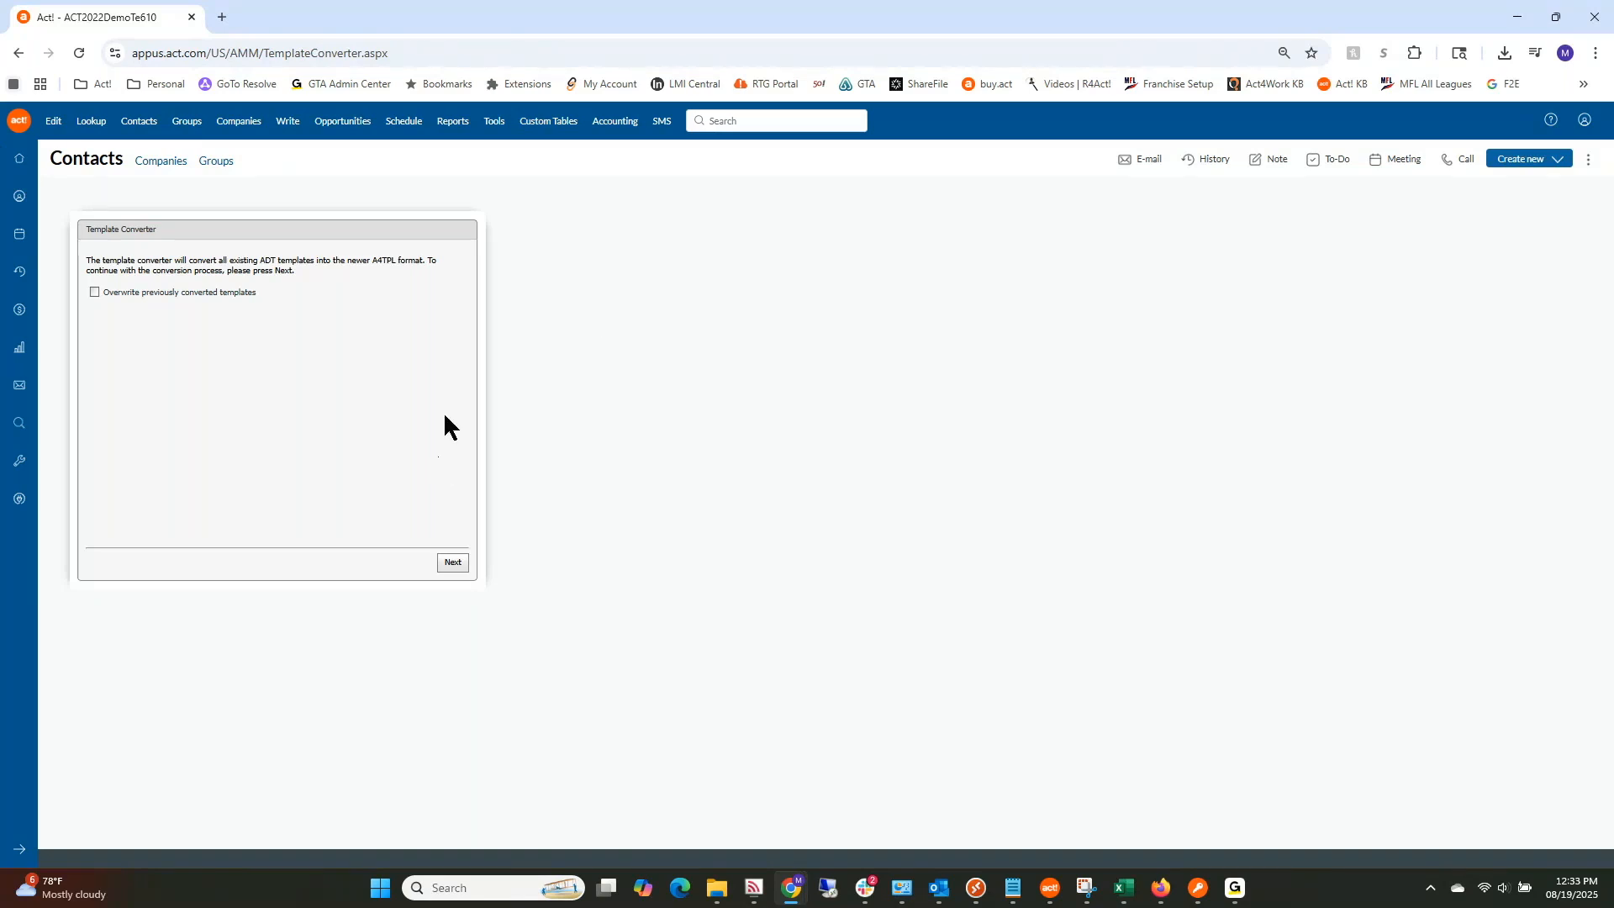
left_click(16, 56)
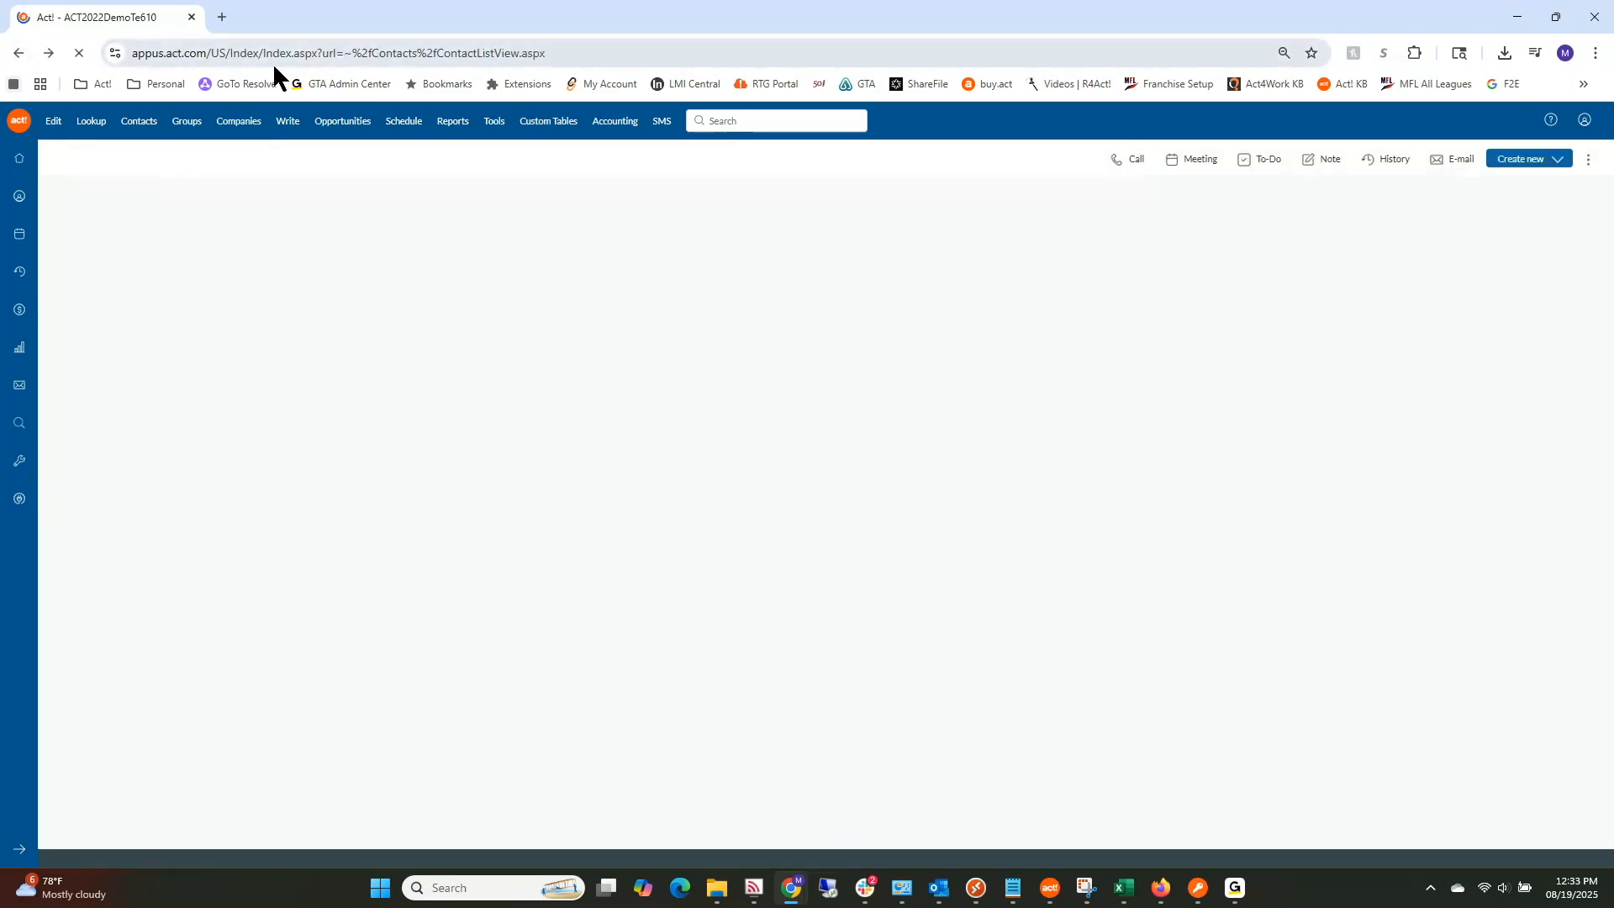
left_click(290, 126)
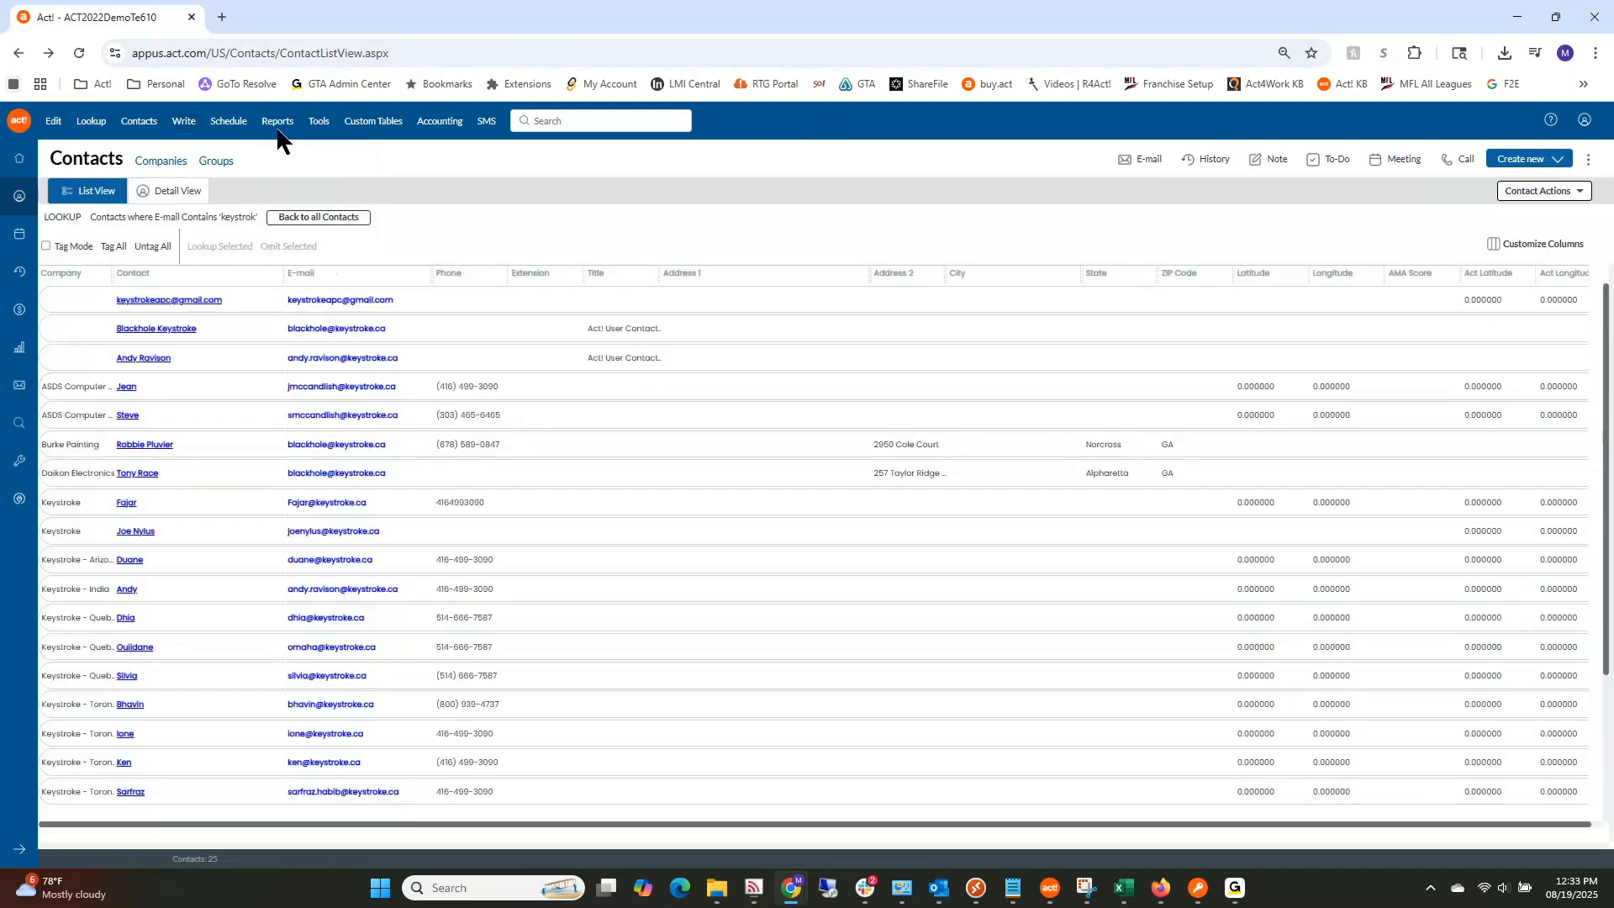
left_click(183, 121)
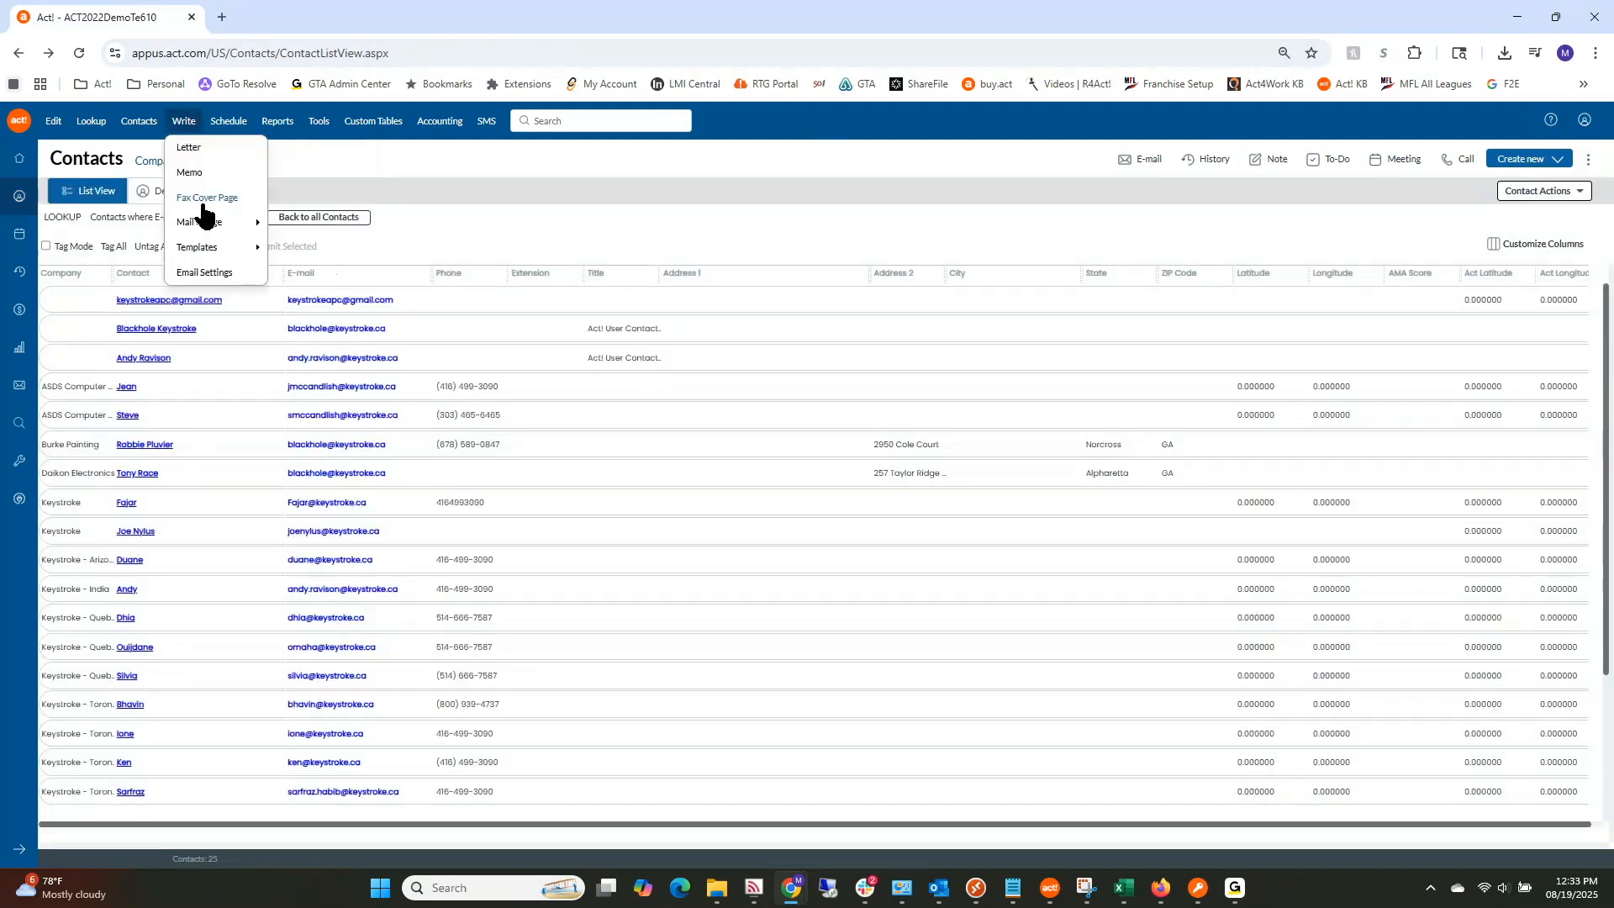
left_click(204, 272)
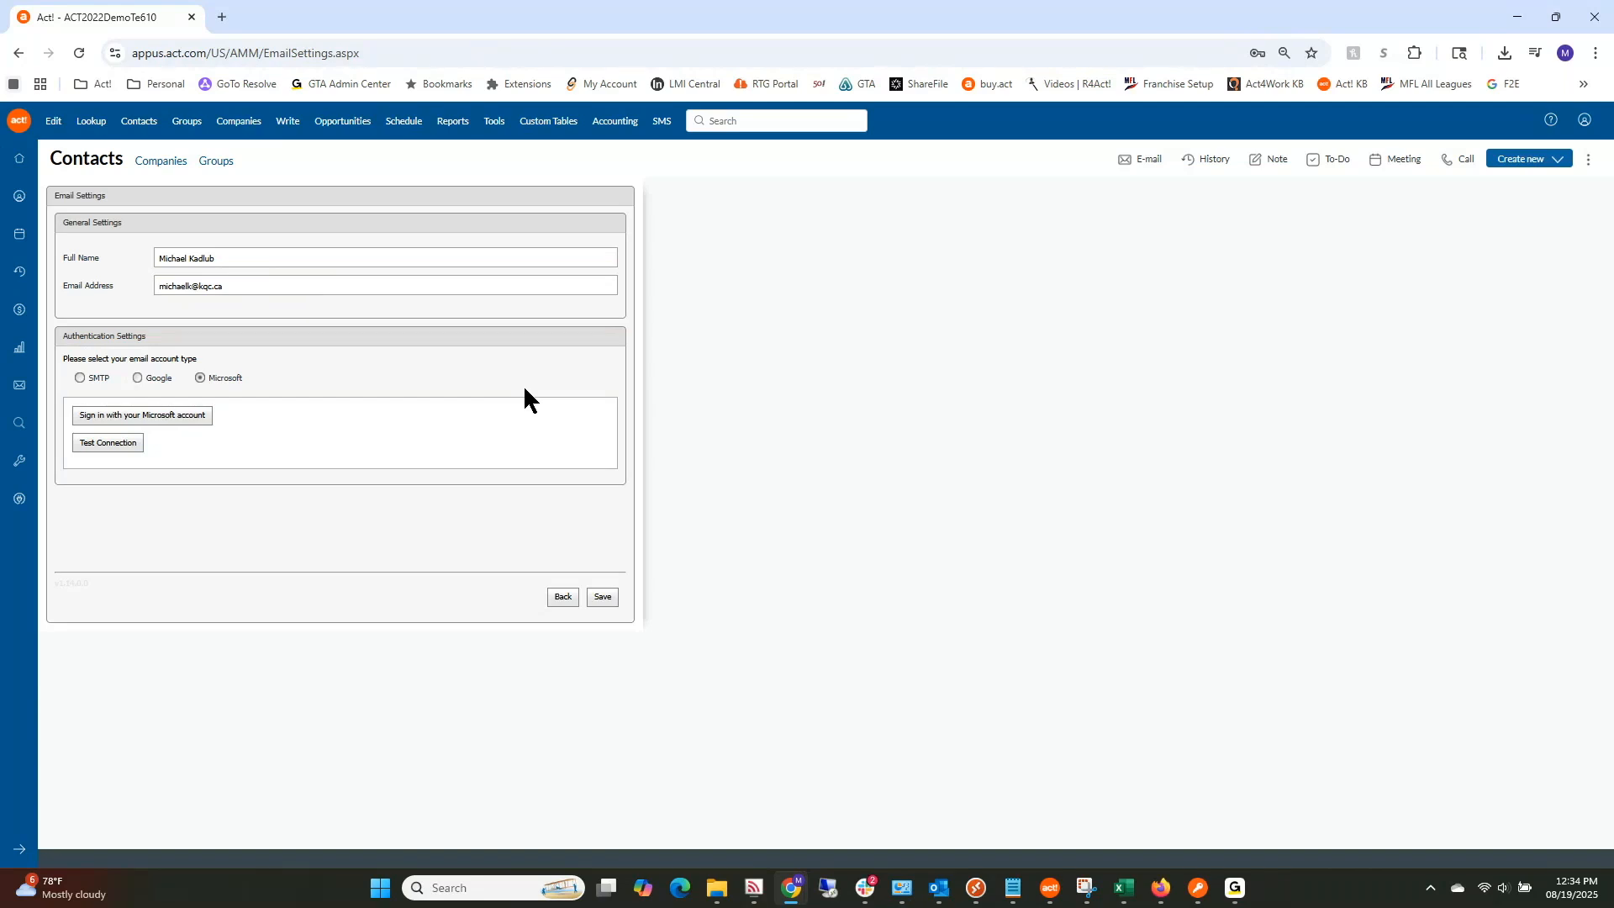
Step: Try the SMTP and Google account types, settle on Microsoft, and begin its sign-in
left_click(80, 378)
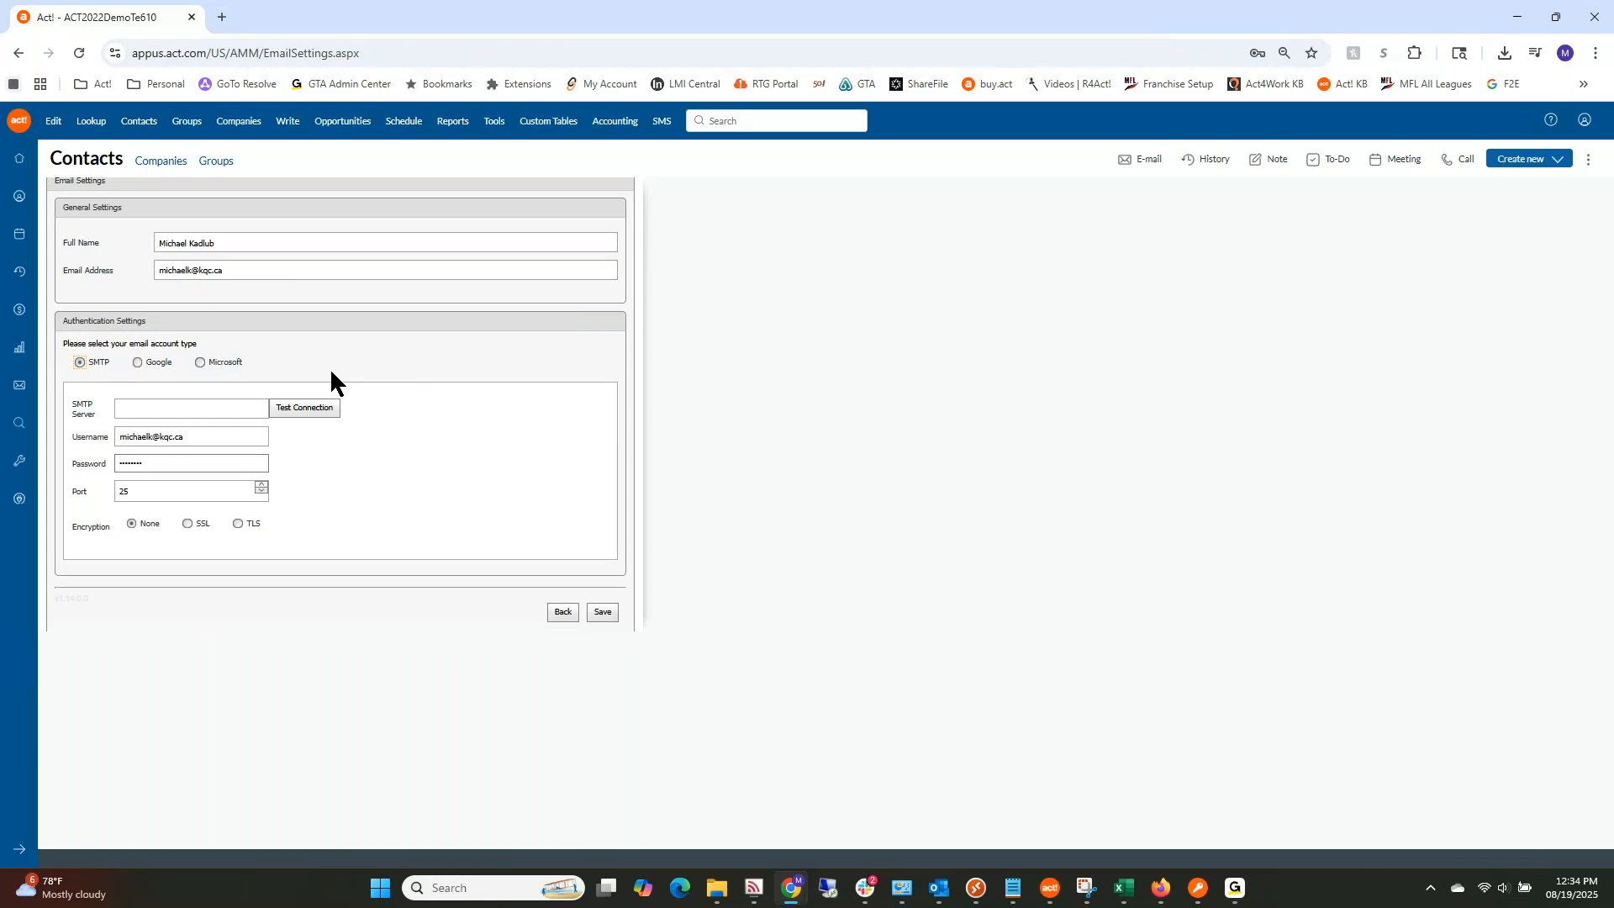
left_click(138, 363)
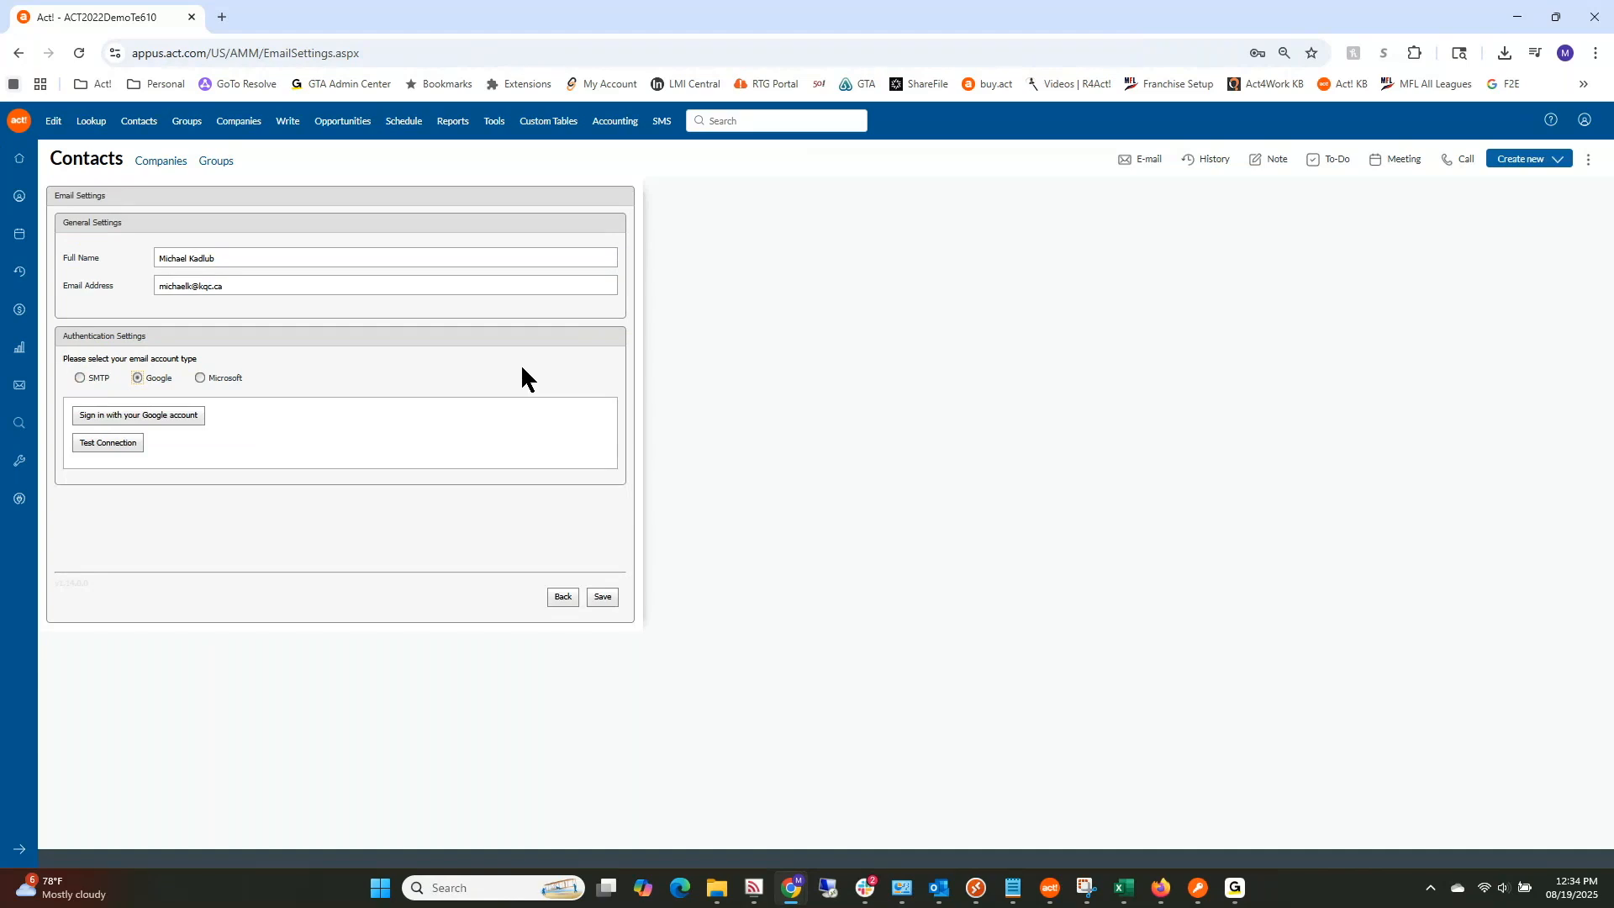
left_click(200, 377)
left_click(159, 420)
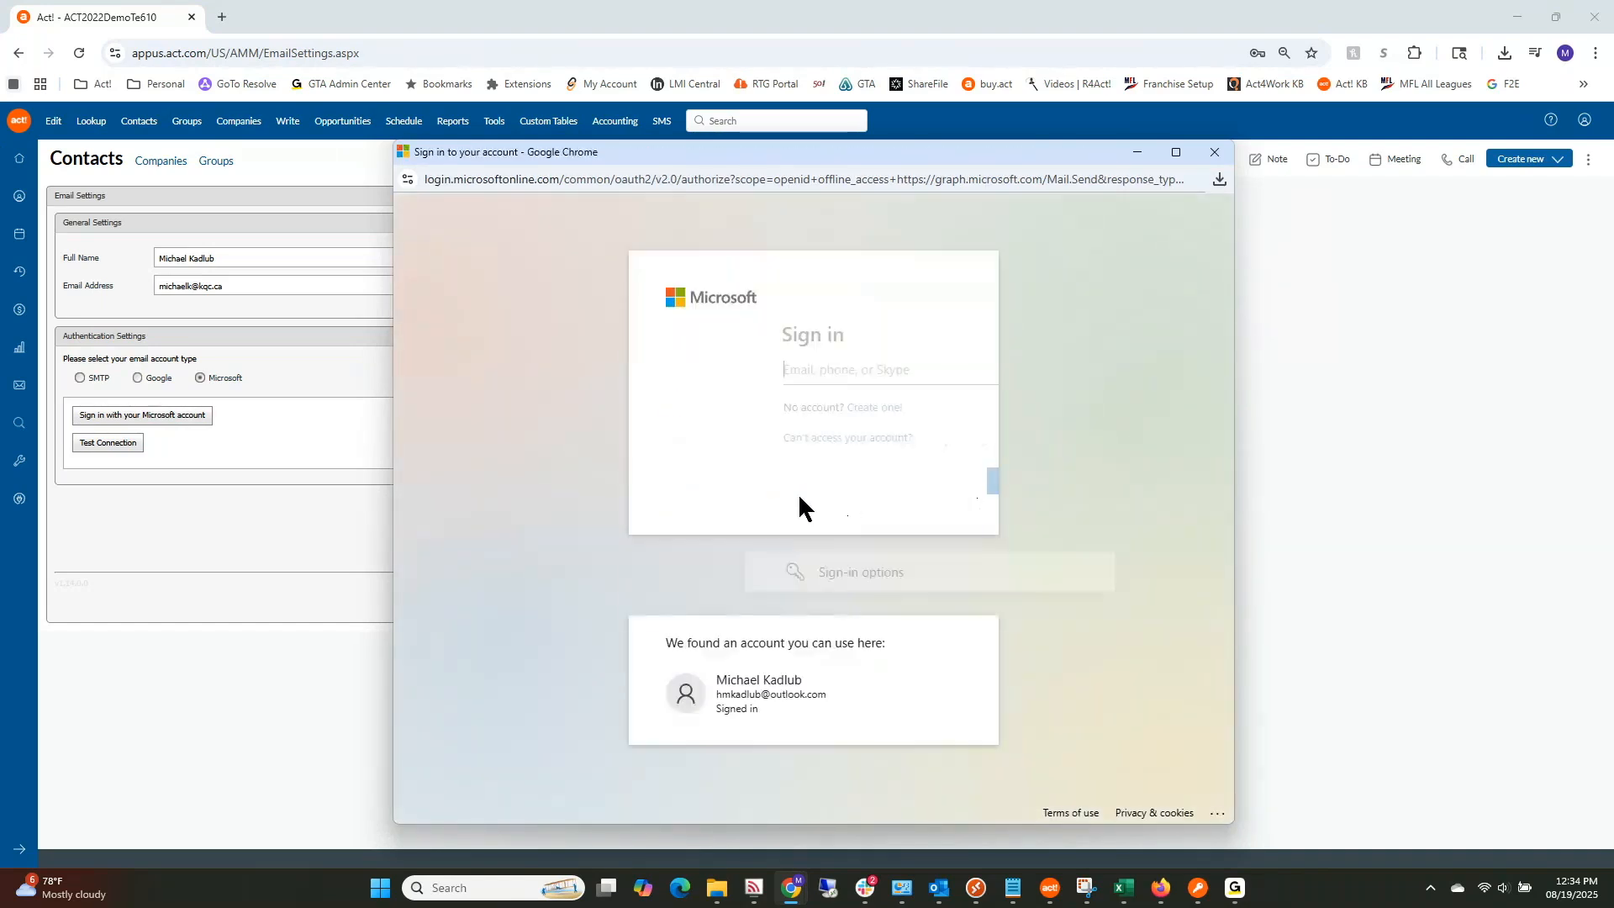
Step: Sign in with the saved Microsoft work account and stay signed in without future prompts
left_click(811, 372)
left_click(737, 363)
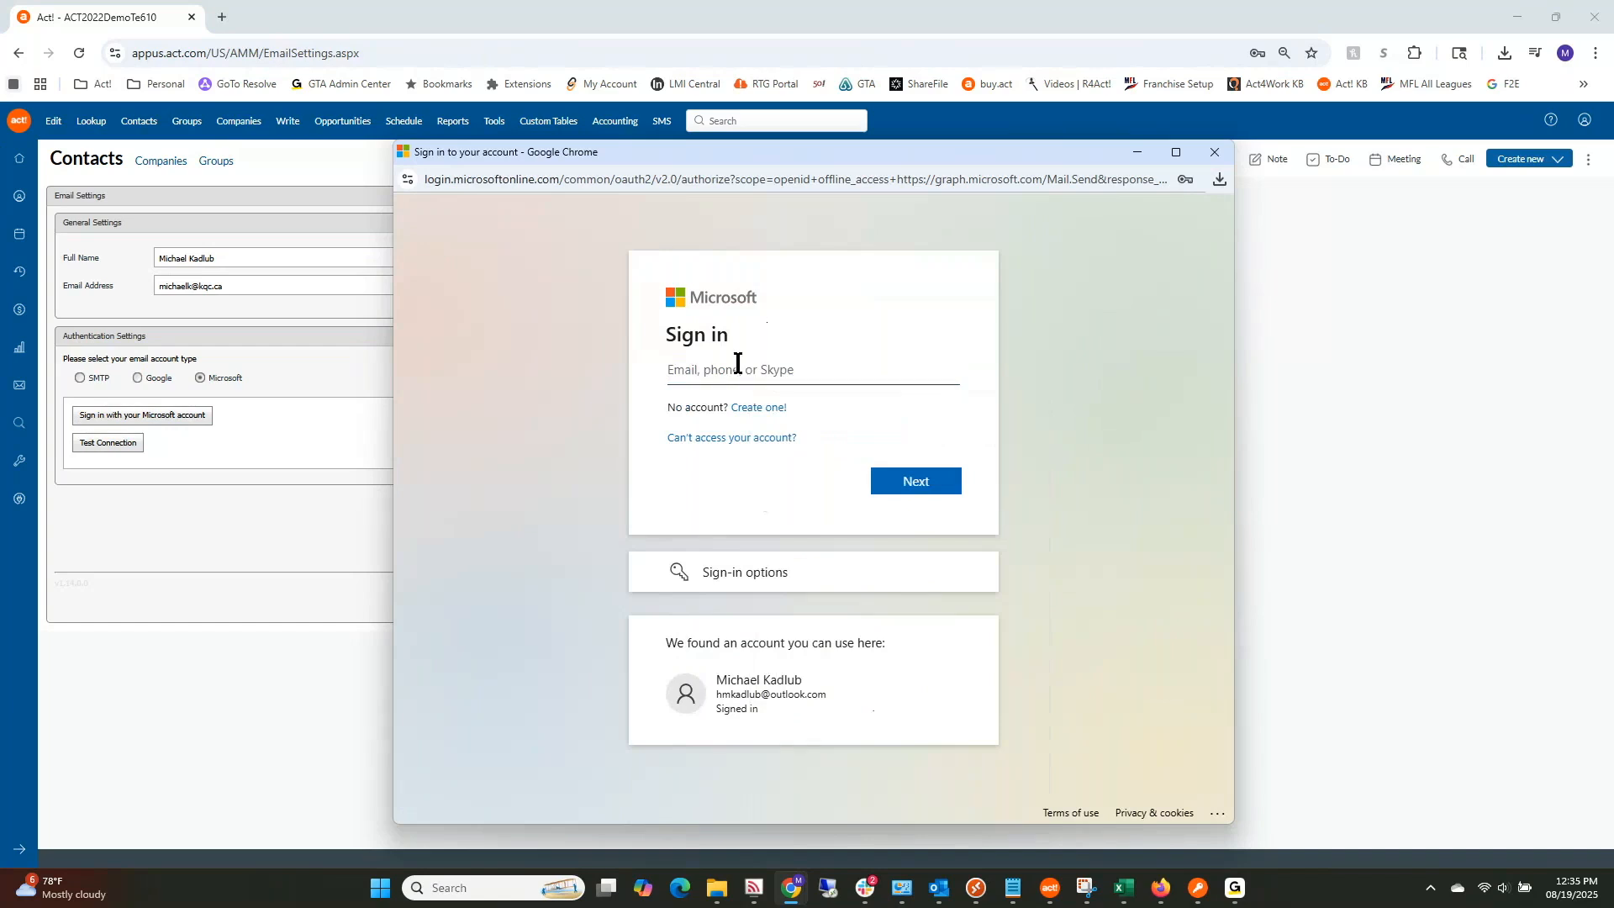
left_click(901, 479)
left_click(906, 591)
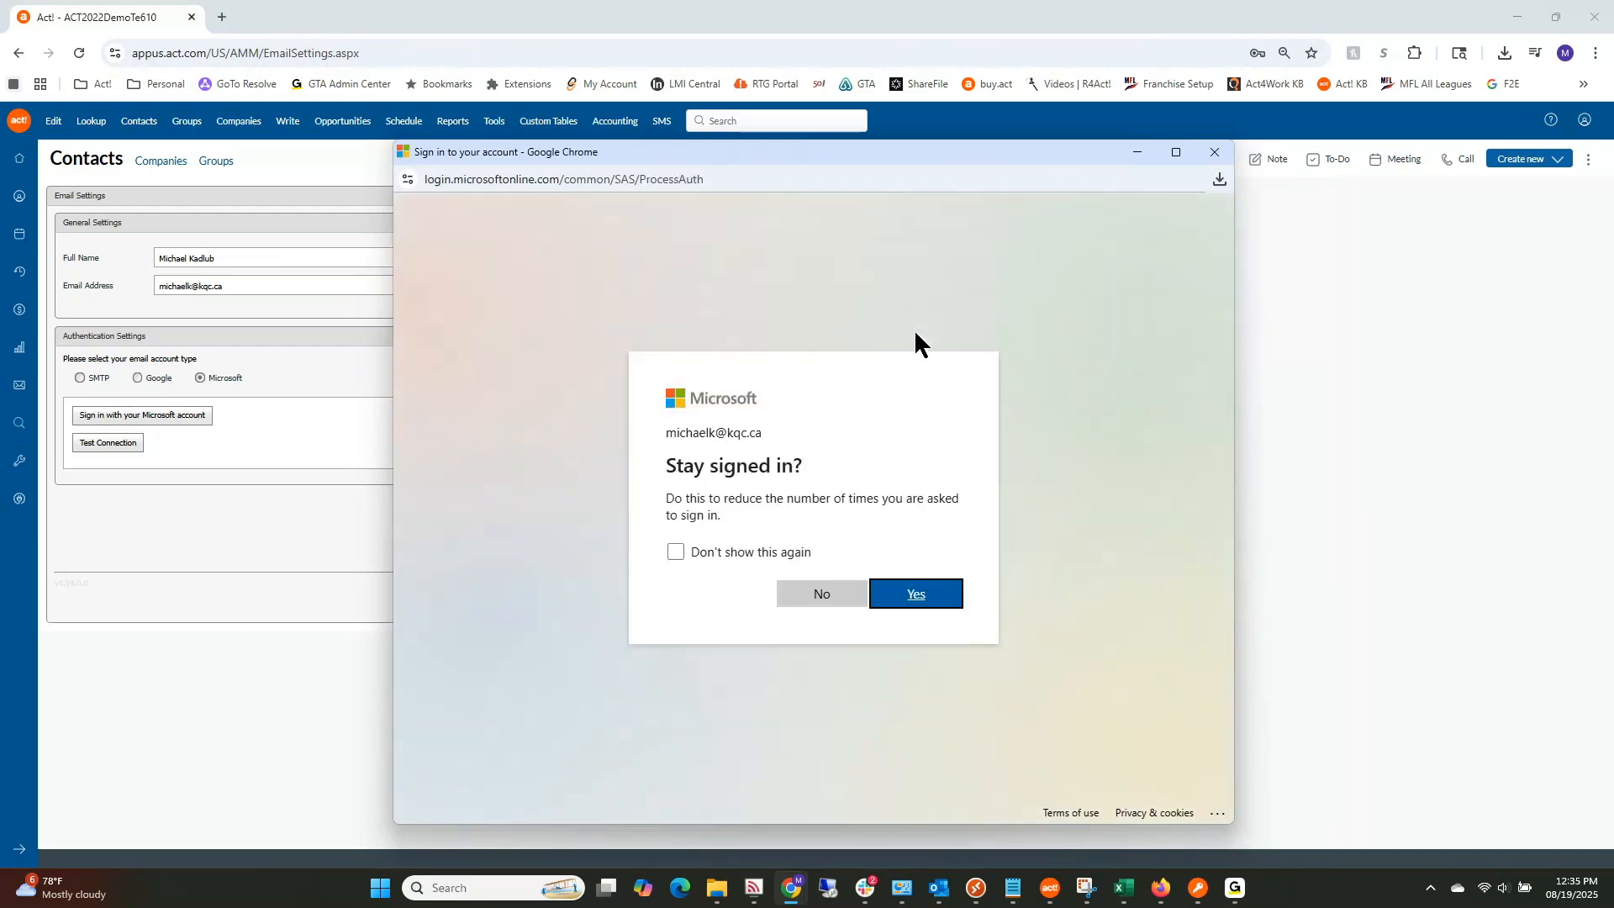
left_click(677, 551)
left_click(916, 597)
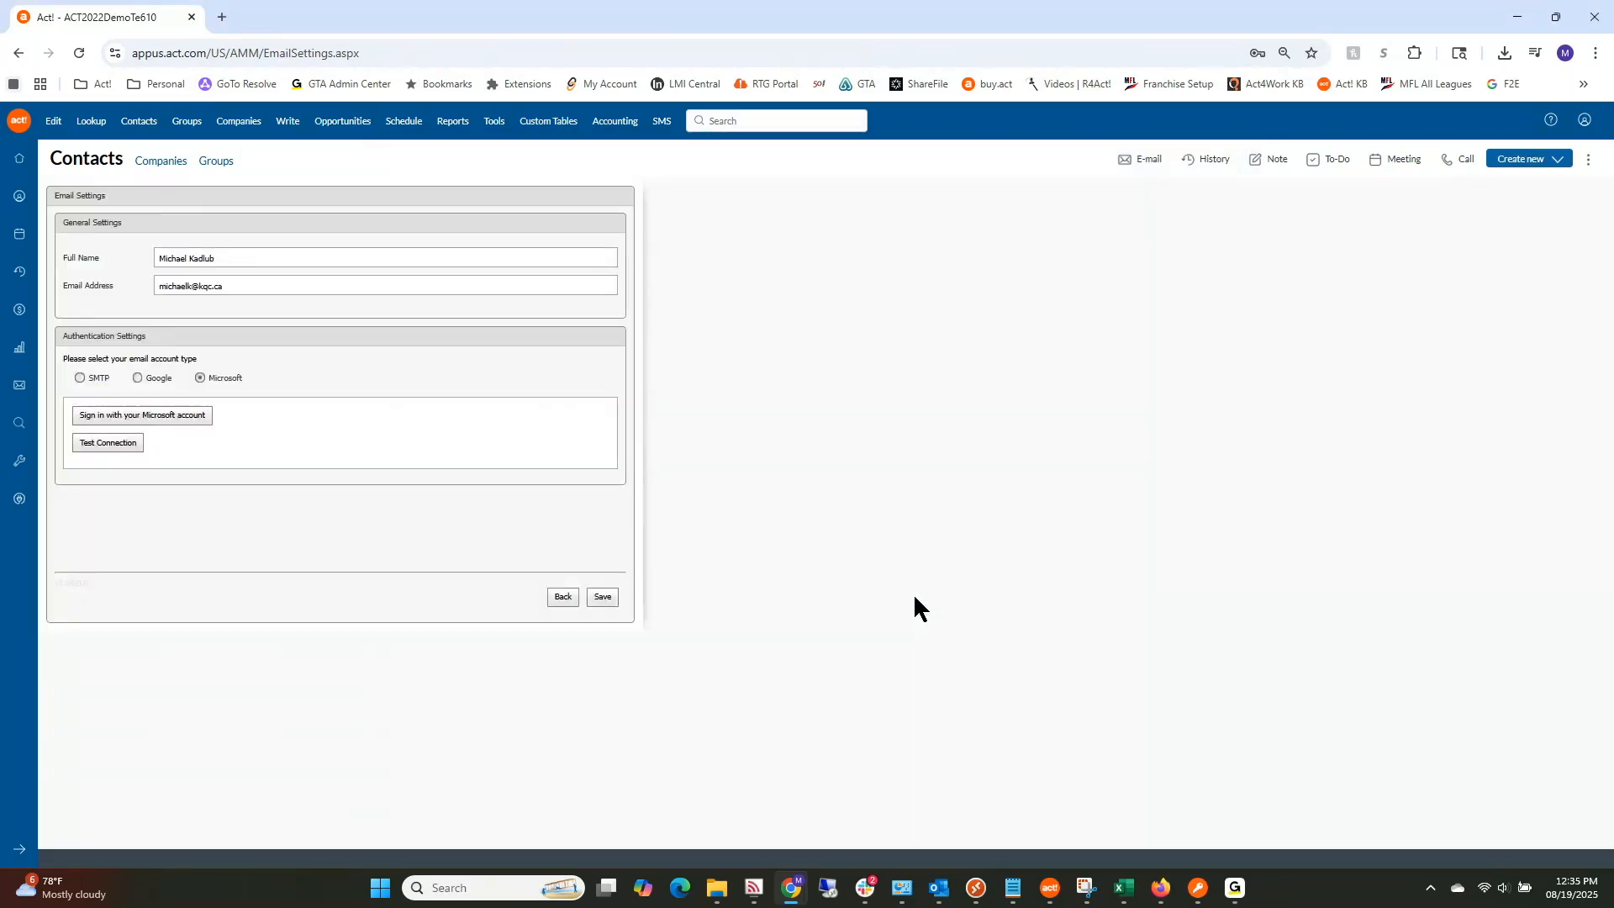
Step: Save the Microsoft email settings and dismiss the 'Settings saved successfully' confirmation
left_click(605, 598)
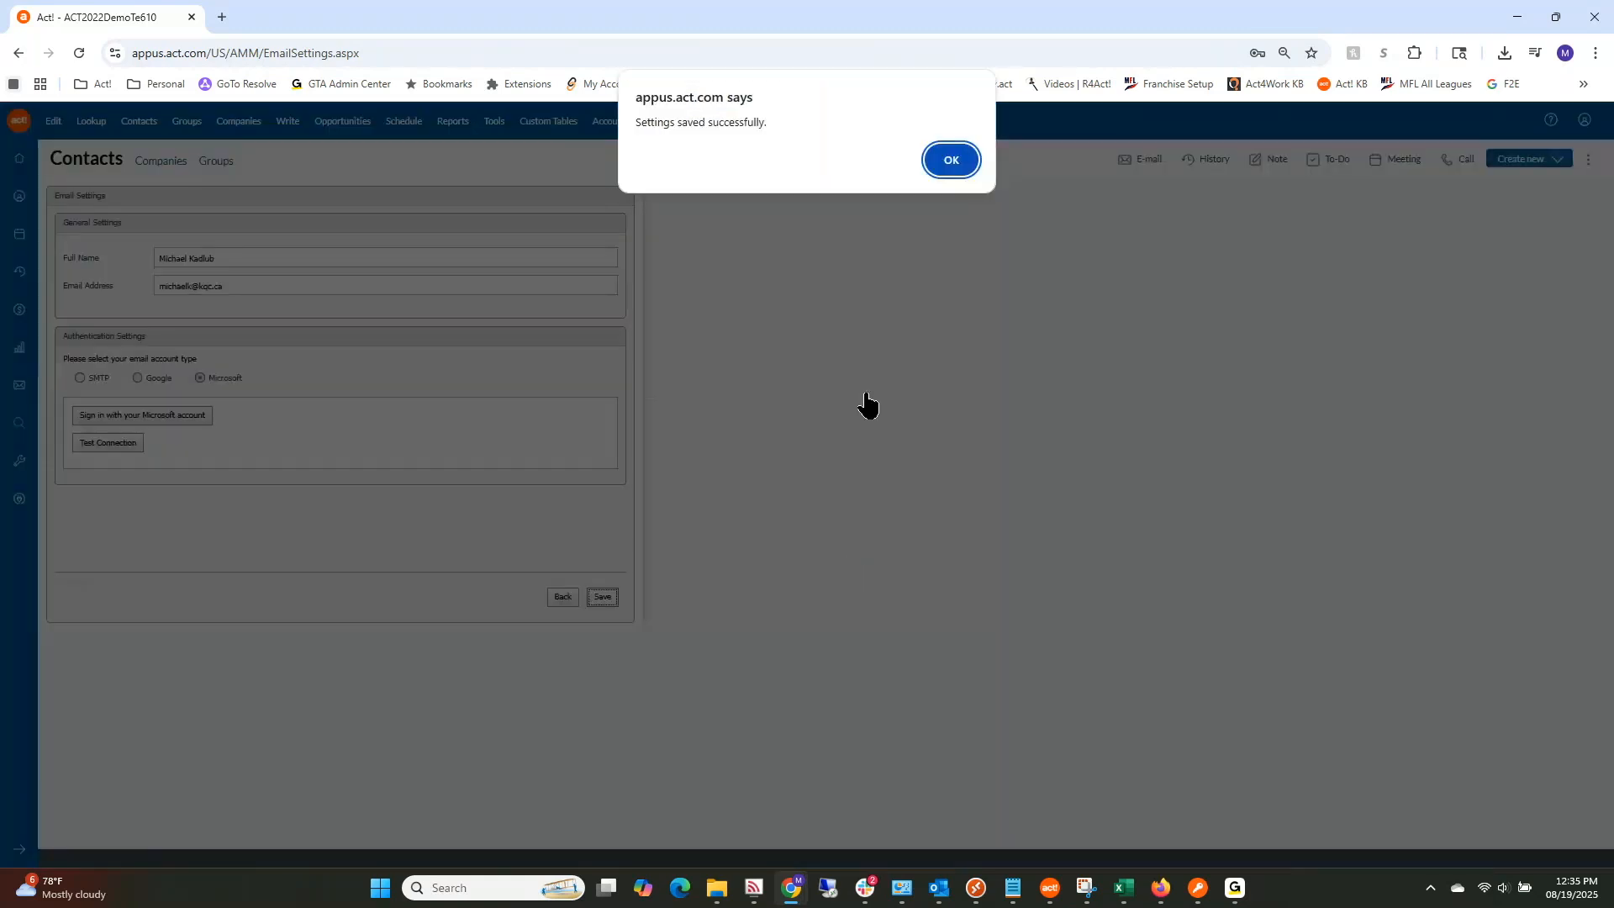
left_click(952, 160)
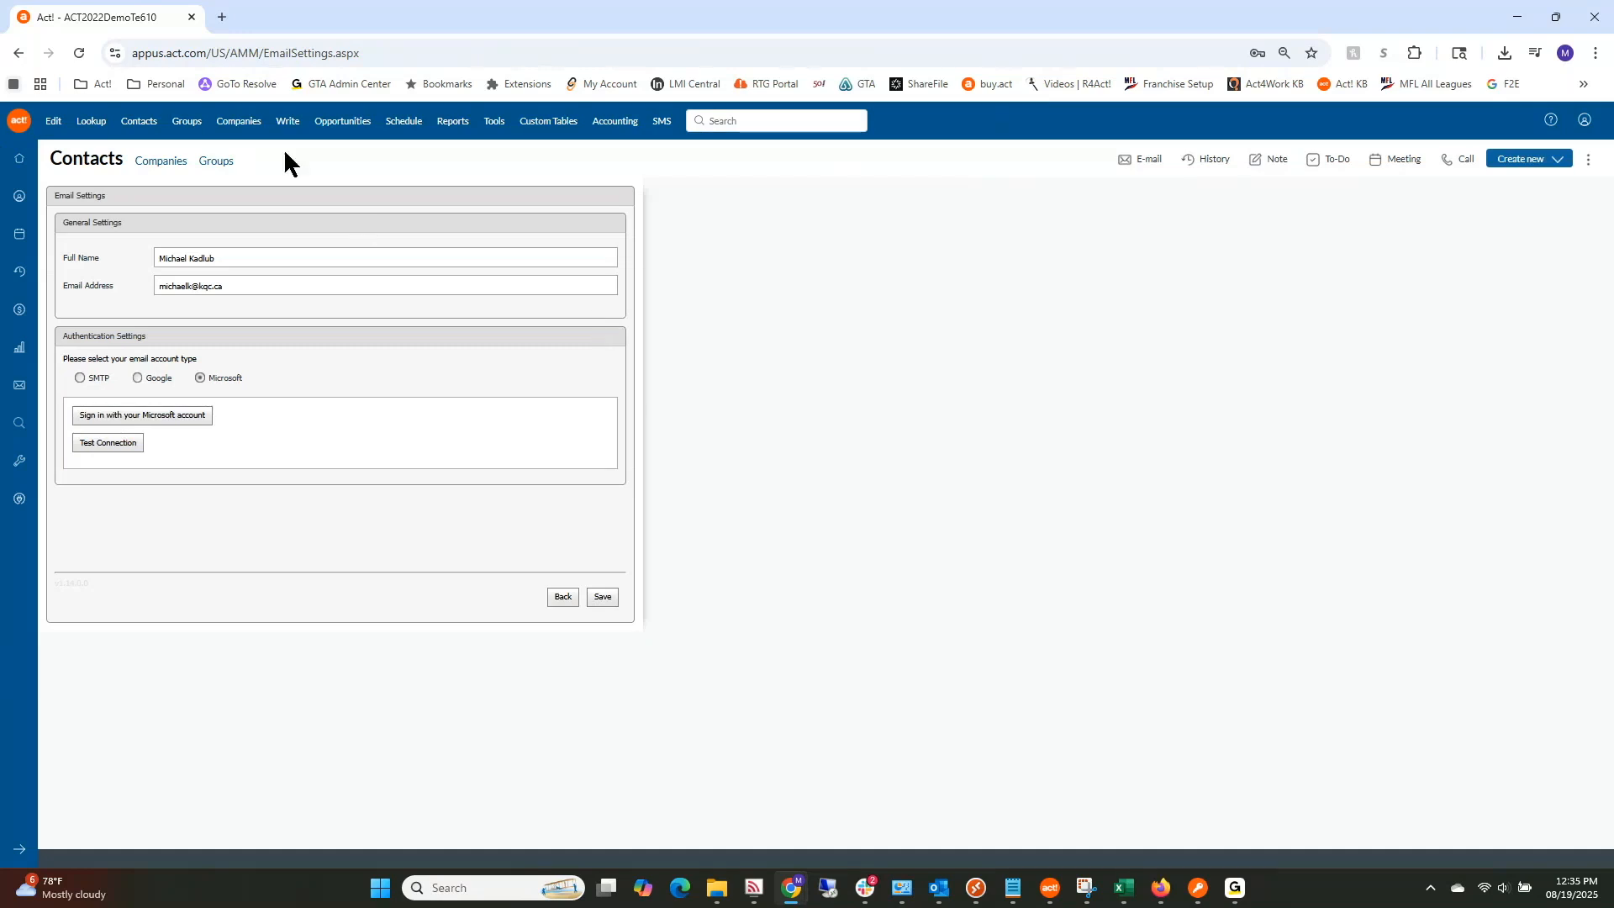
left_click(294, 124)
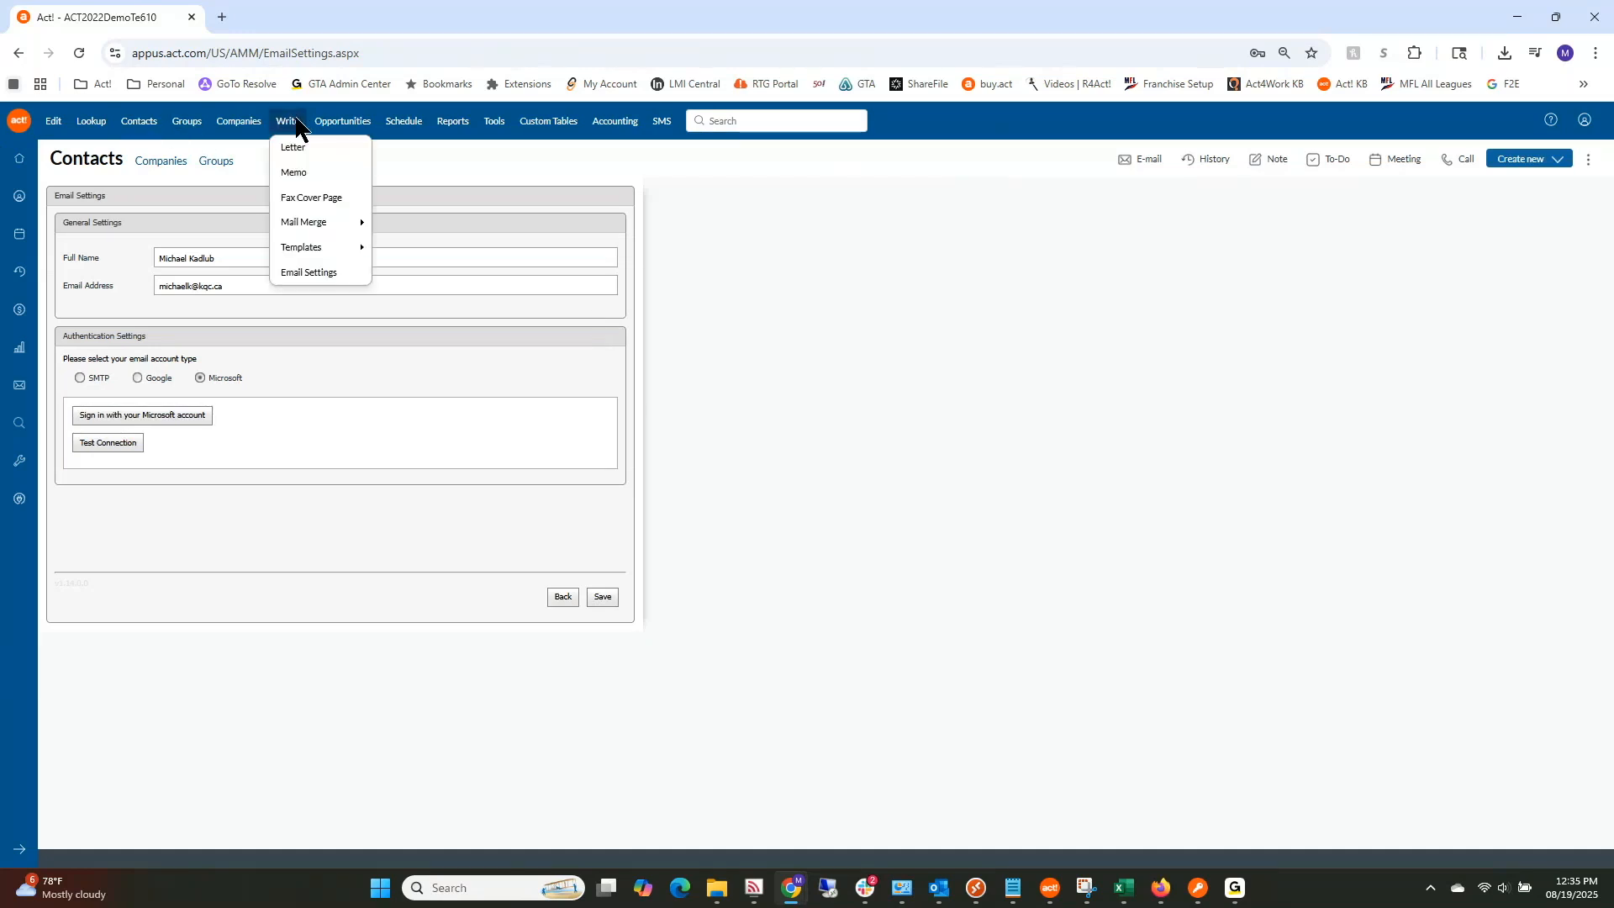
Step: Open Manage Templates and select '03 Presentation - Follow - Up.a4tpl' in the Open dialog
mouse_move(318, 256)
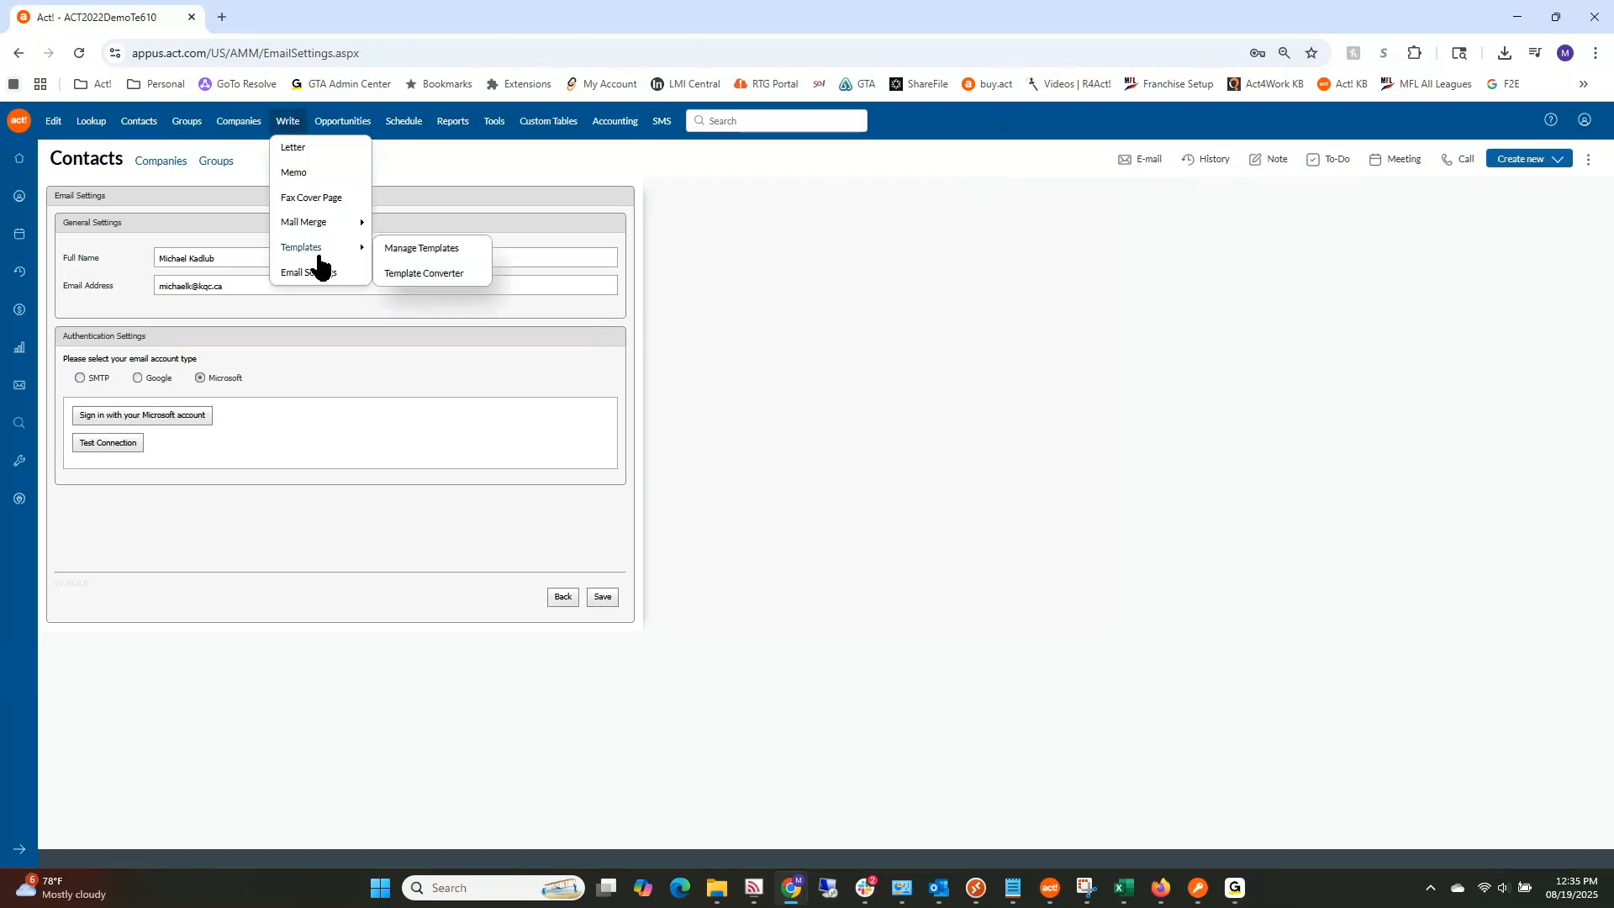
left_click(429, 252)
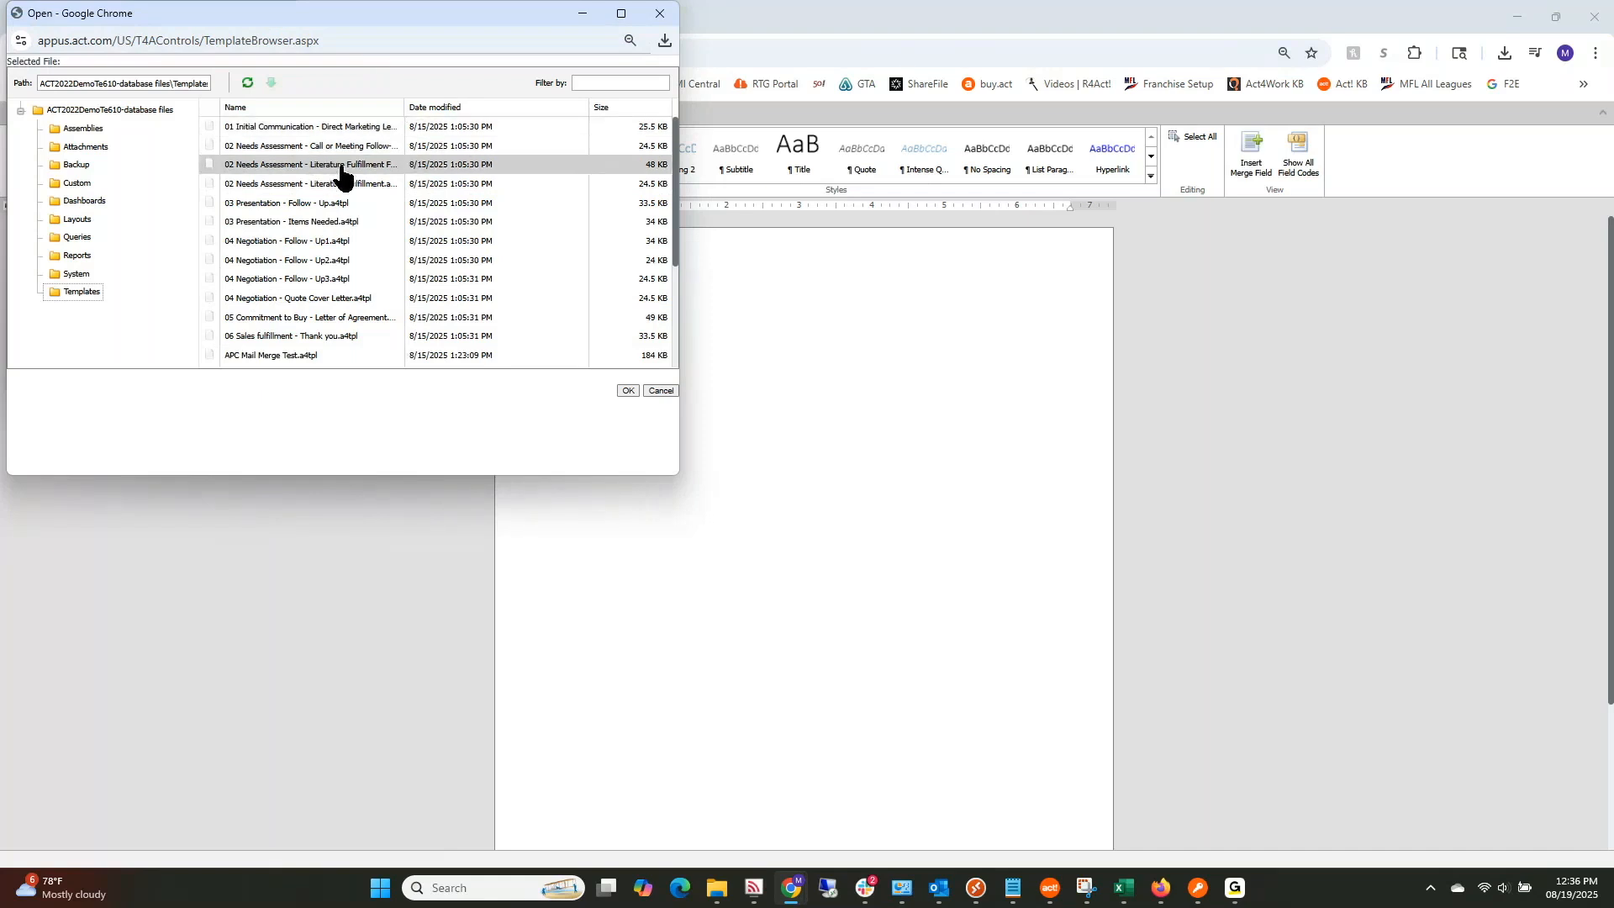
left_click(324, 207)
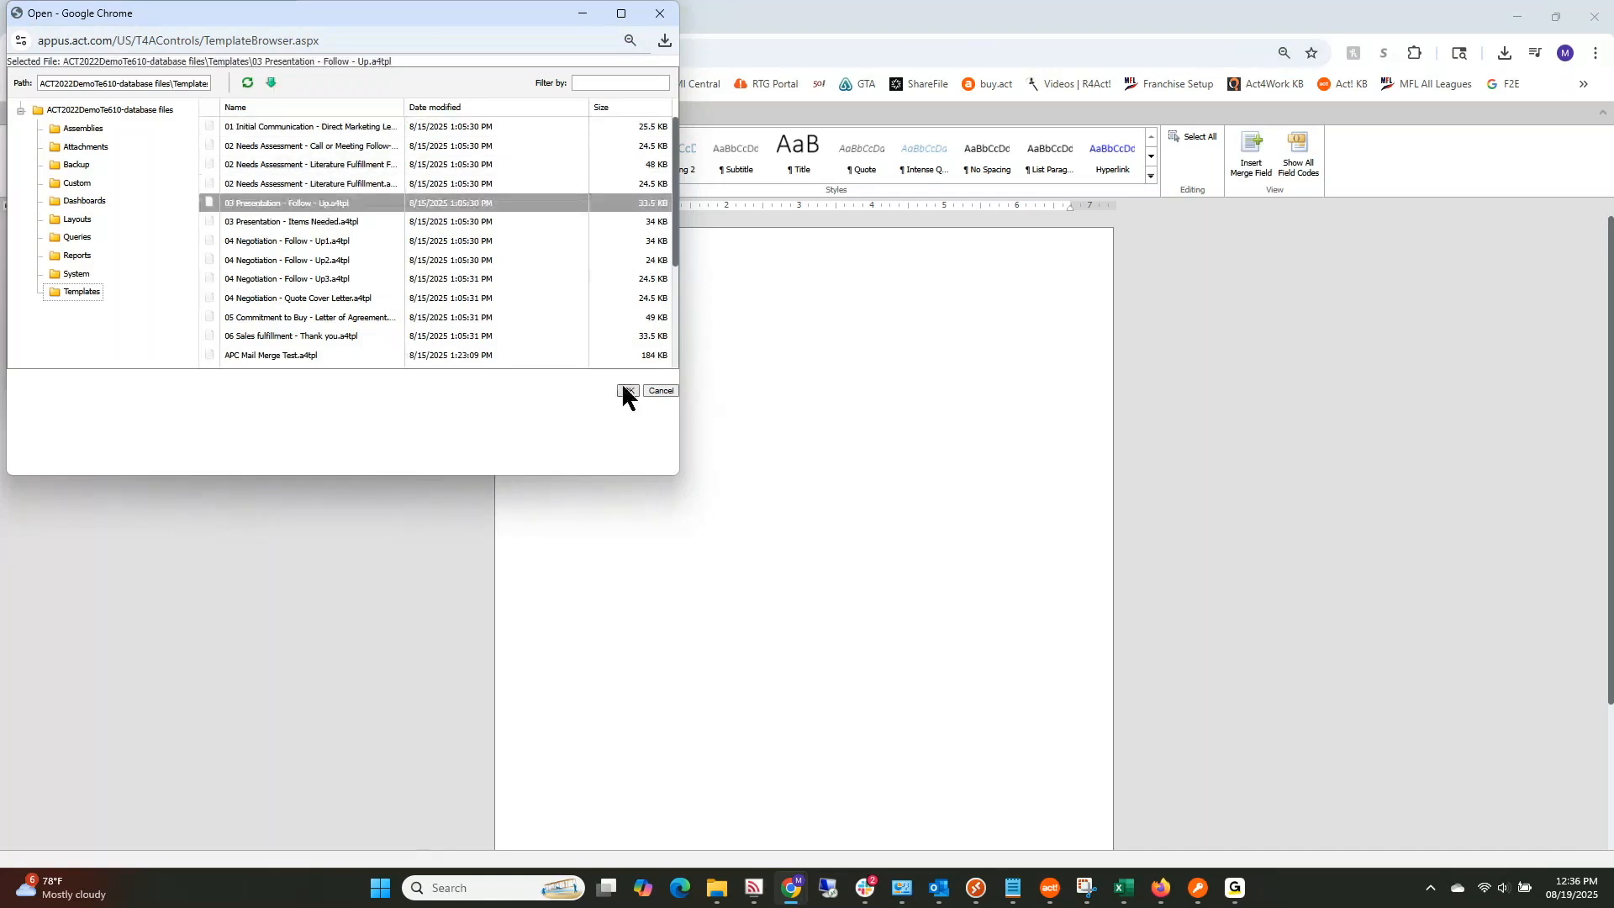
Step: Load the 03 Presentation - Follow - Up letter and insert a blank line above the DATE field
left_click(627, 391)
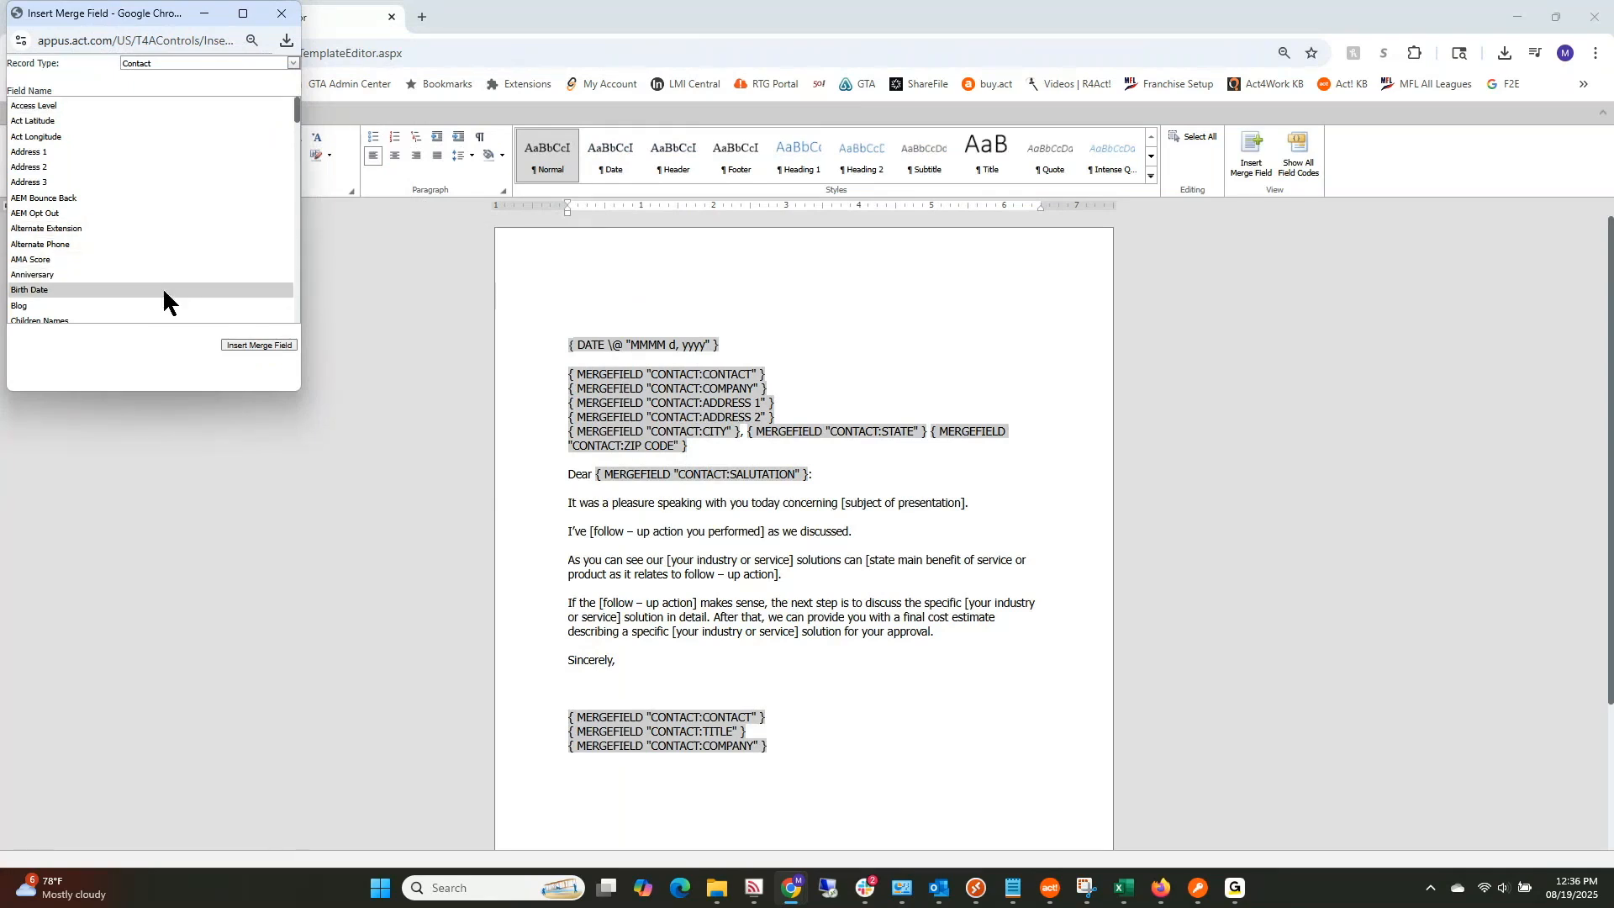
scroll(144, 244, "down", 10)
scroll(134, 260, "down", 10)
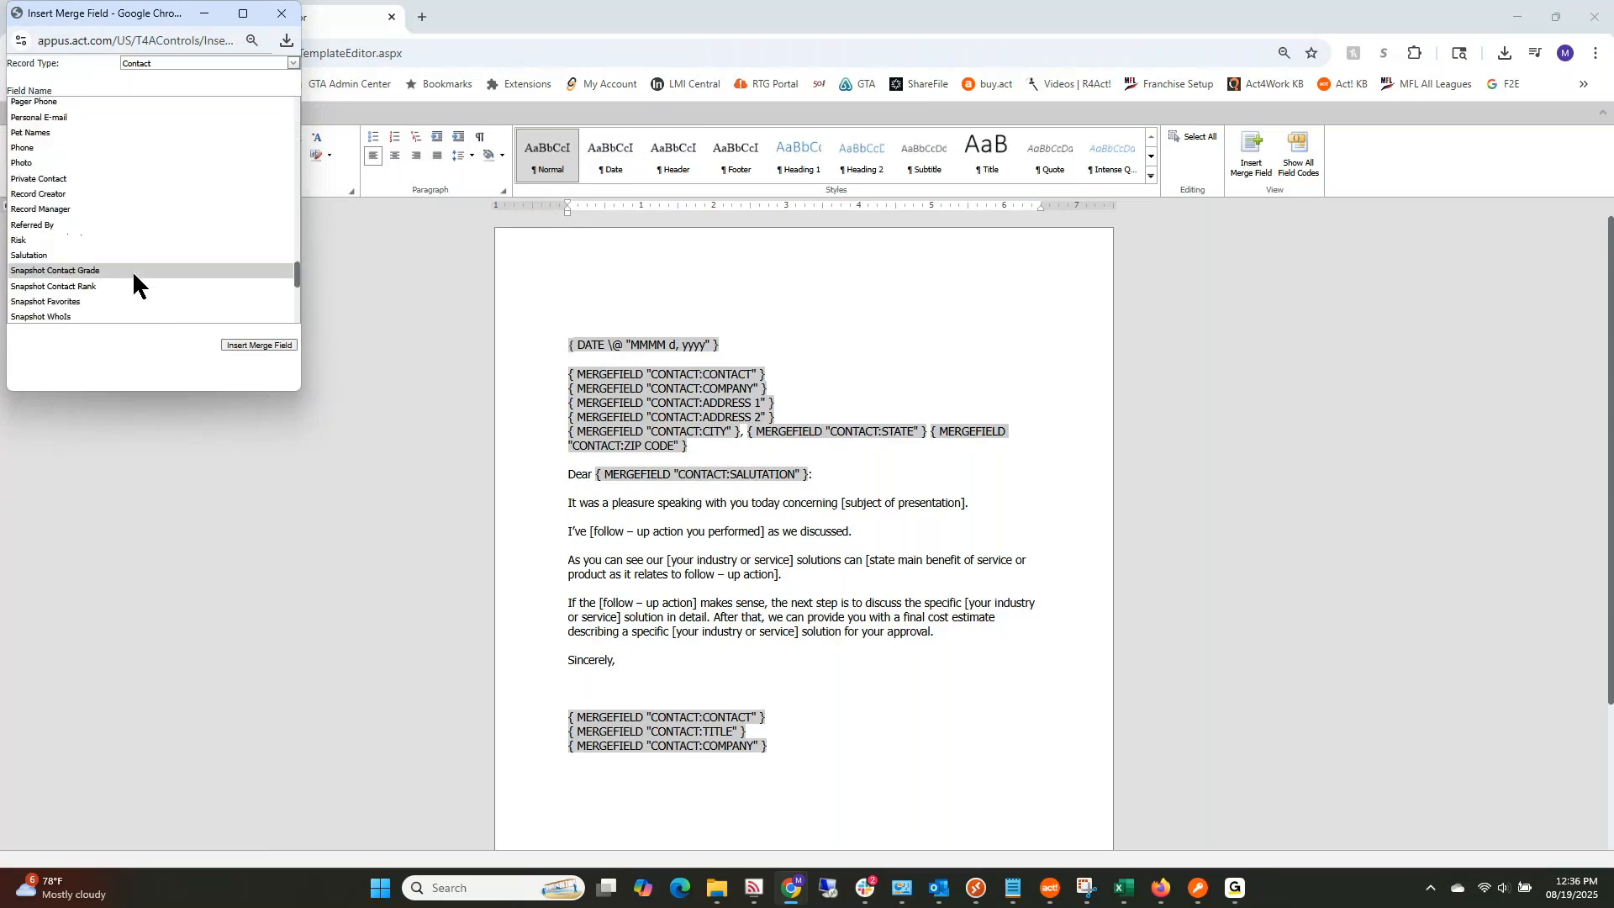
left_click(294, 63)
left_click(632, 345)
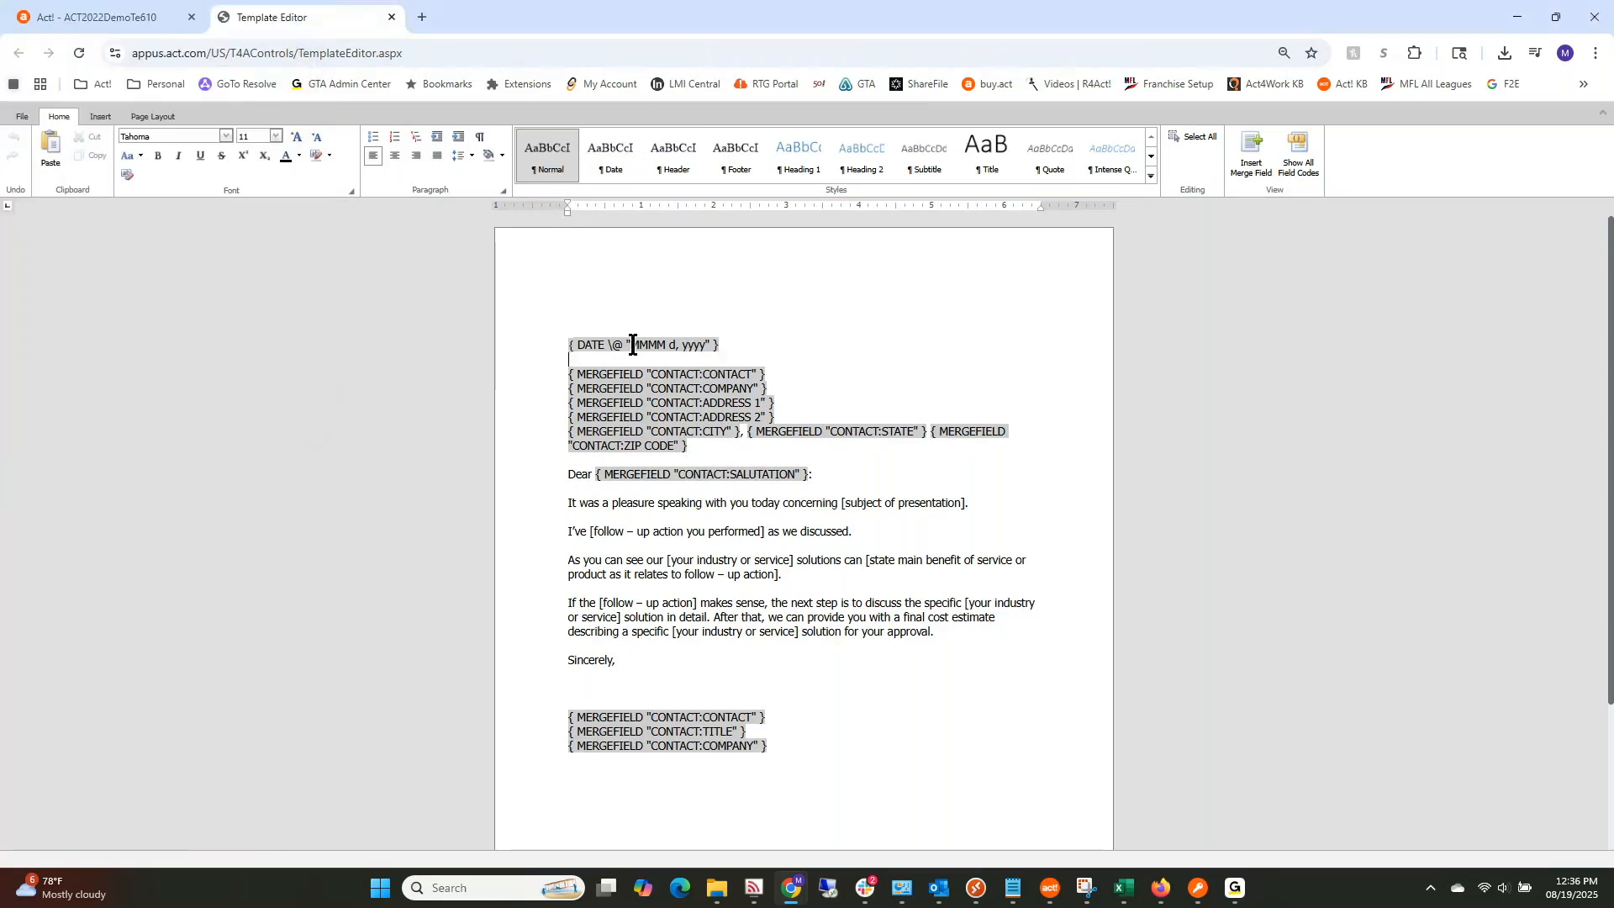
left_click(567, 345)
key("Return")
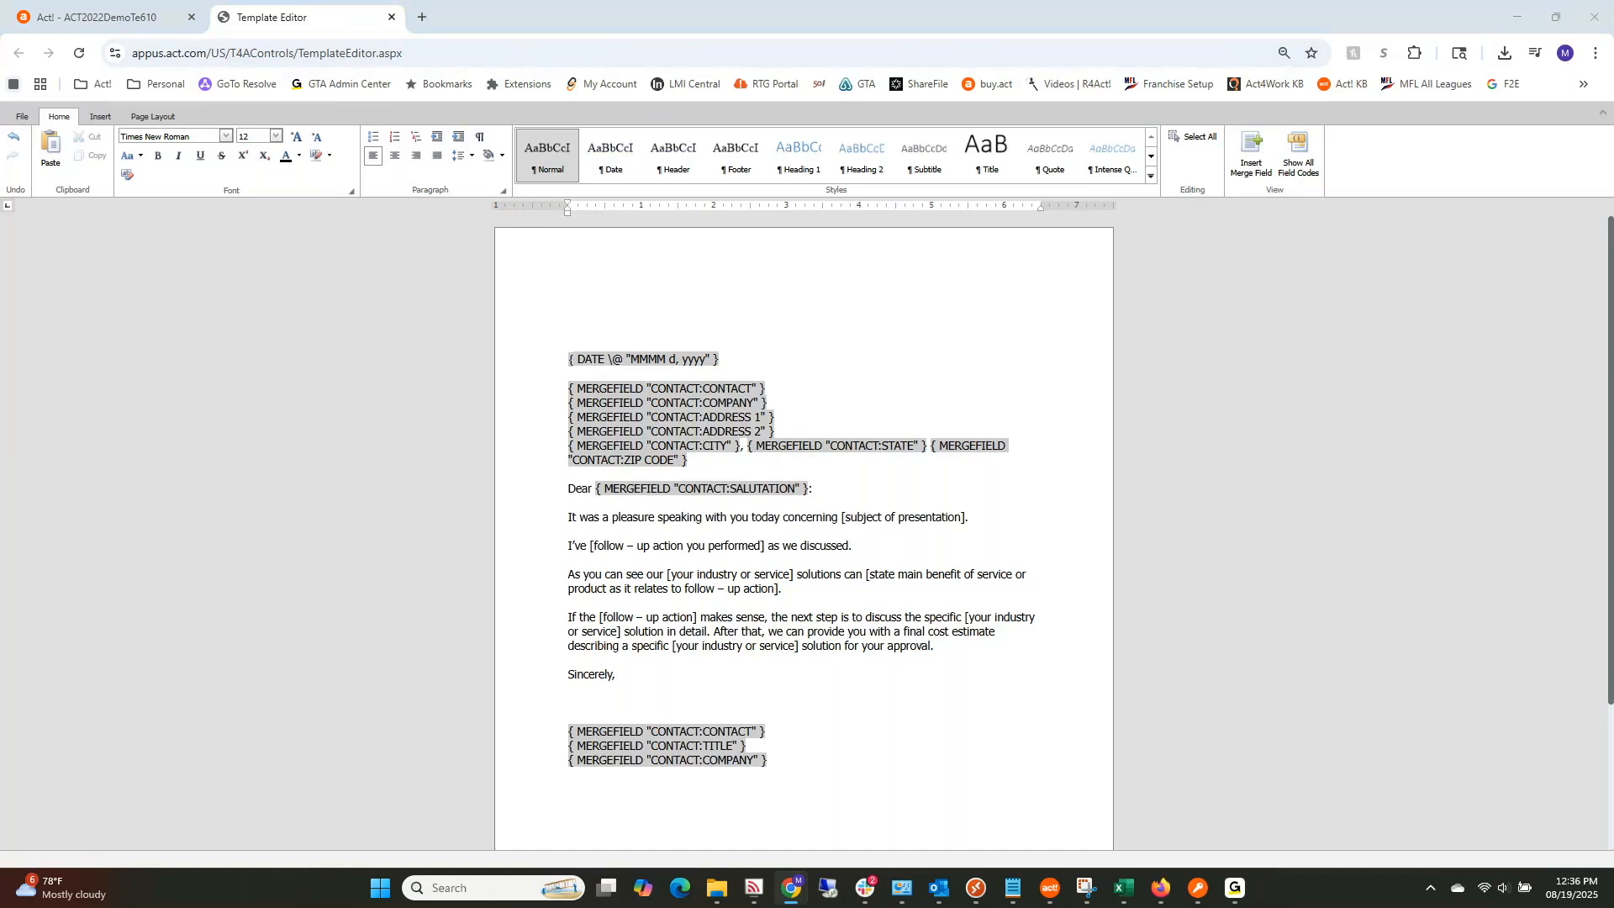
Step: Paste the keystroke.ca logo onto the empty line above the letter's DATE field
left_click_drag(0, 320, 629, 321)
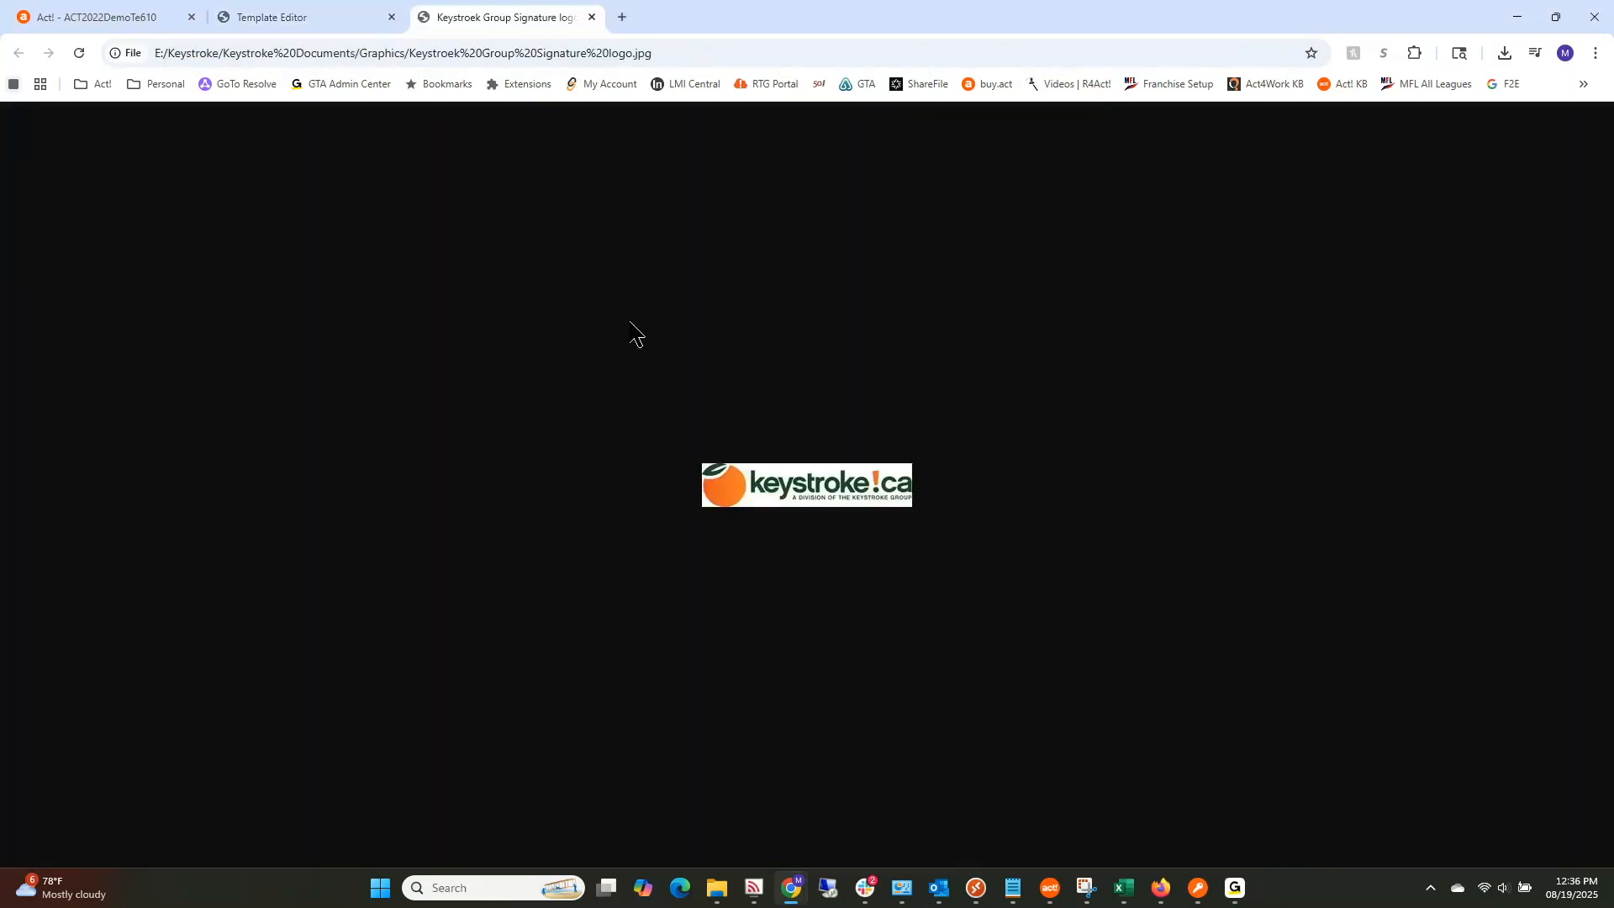
left_click(328, 19)
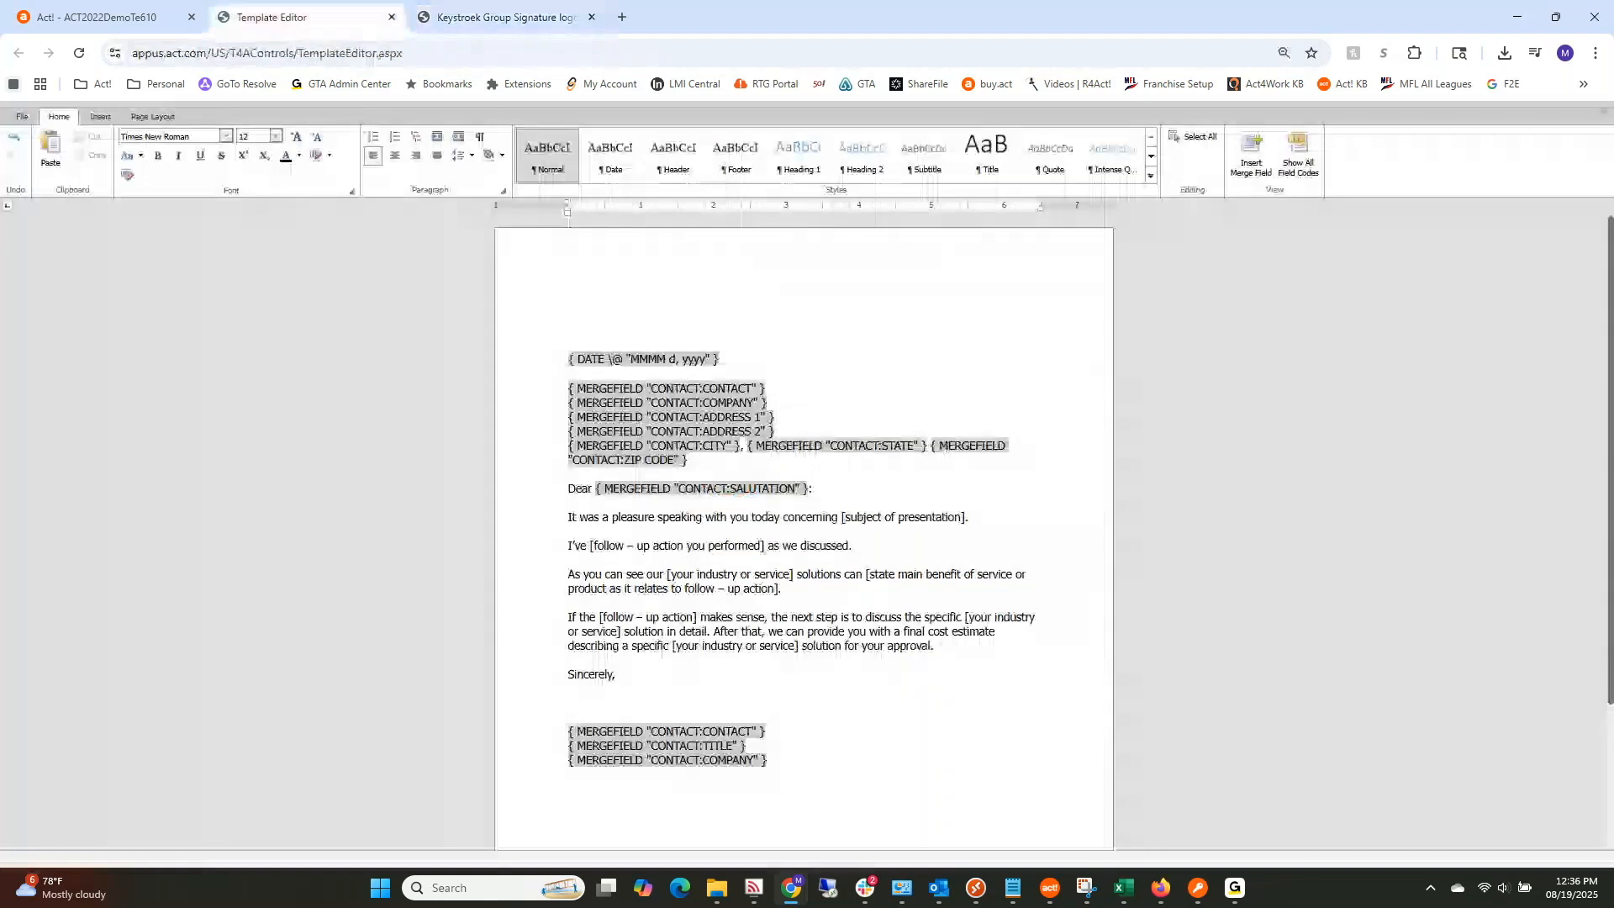
left_click_drag(0, 363, 829, 380)
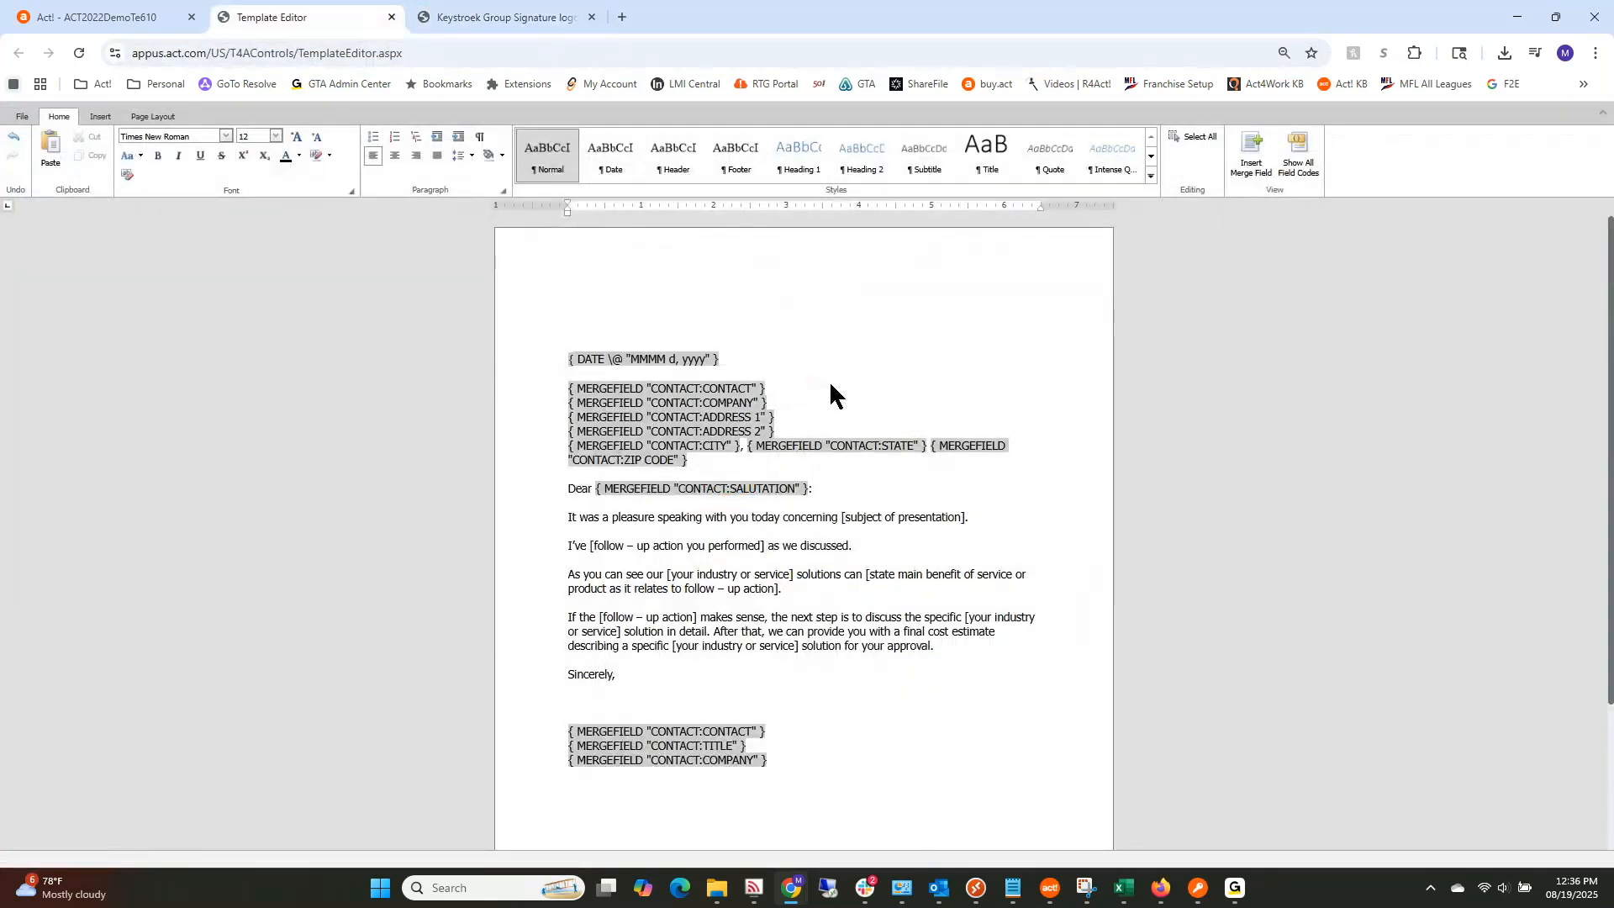
left_click(325, 19)
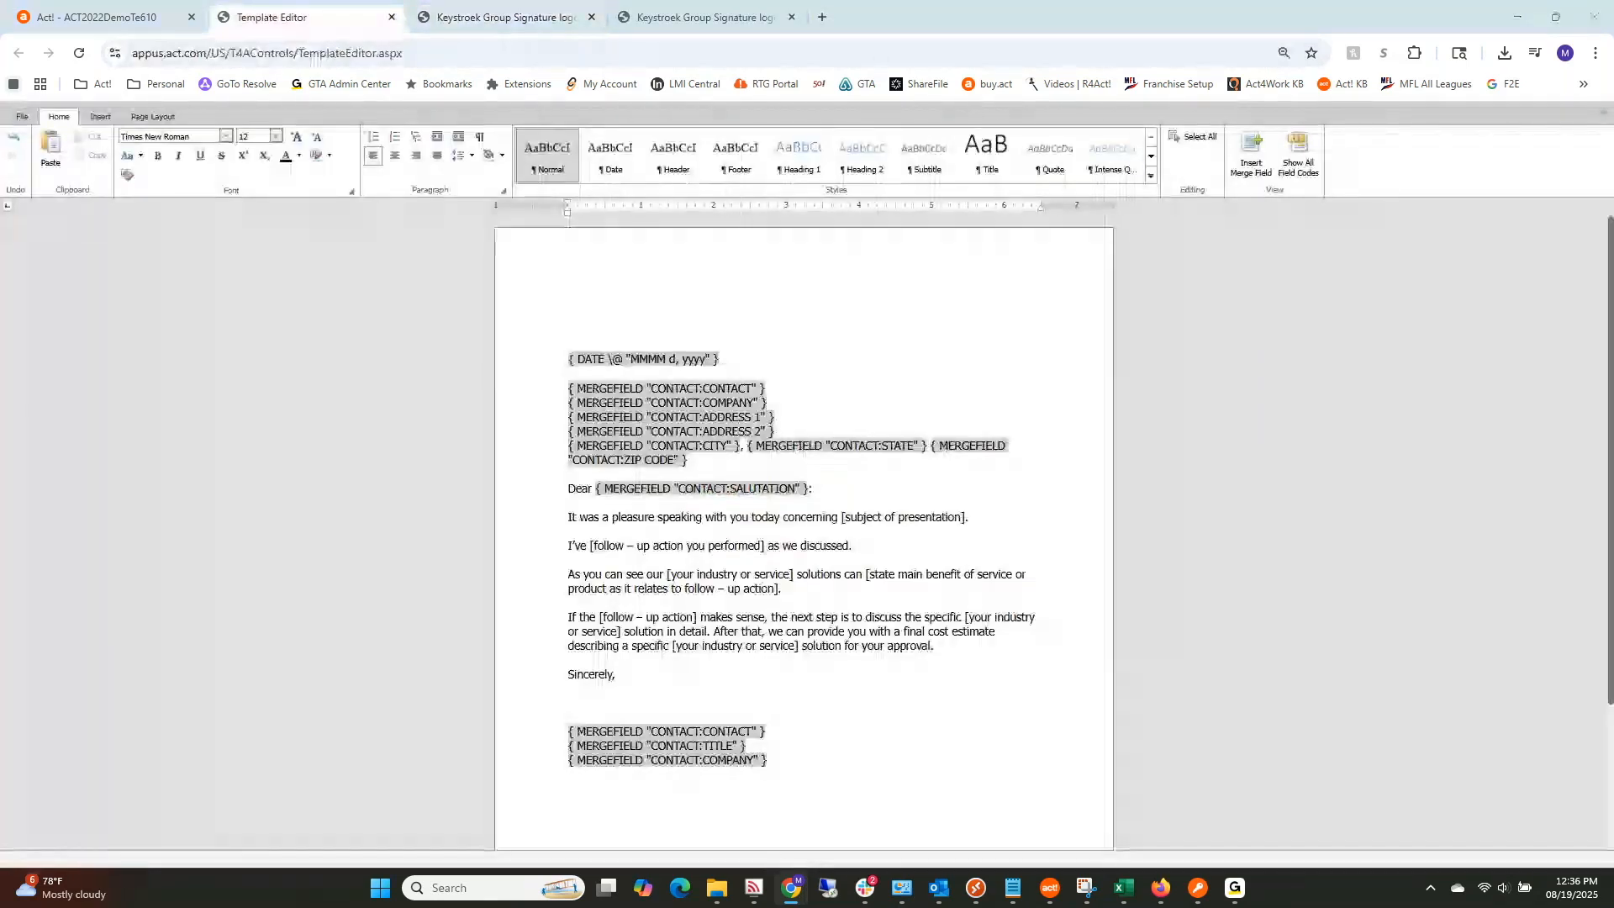
left_click(576, 331)
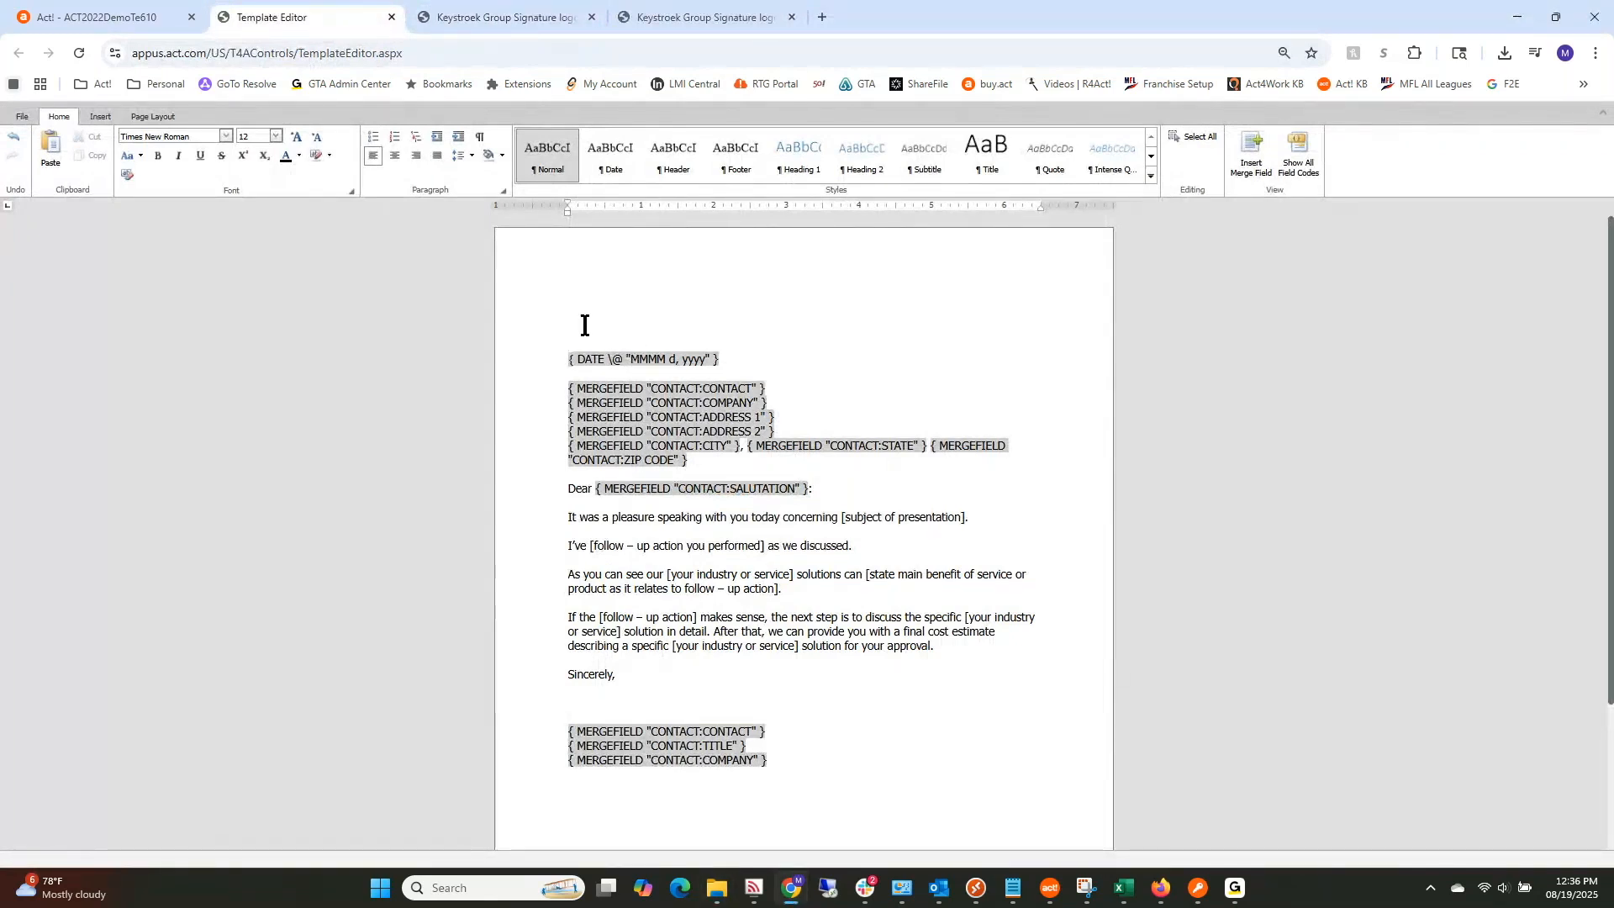
key("ctrl+v")
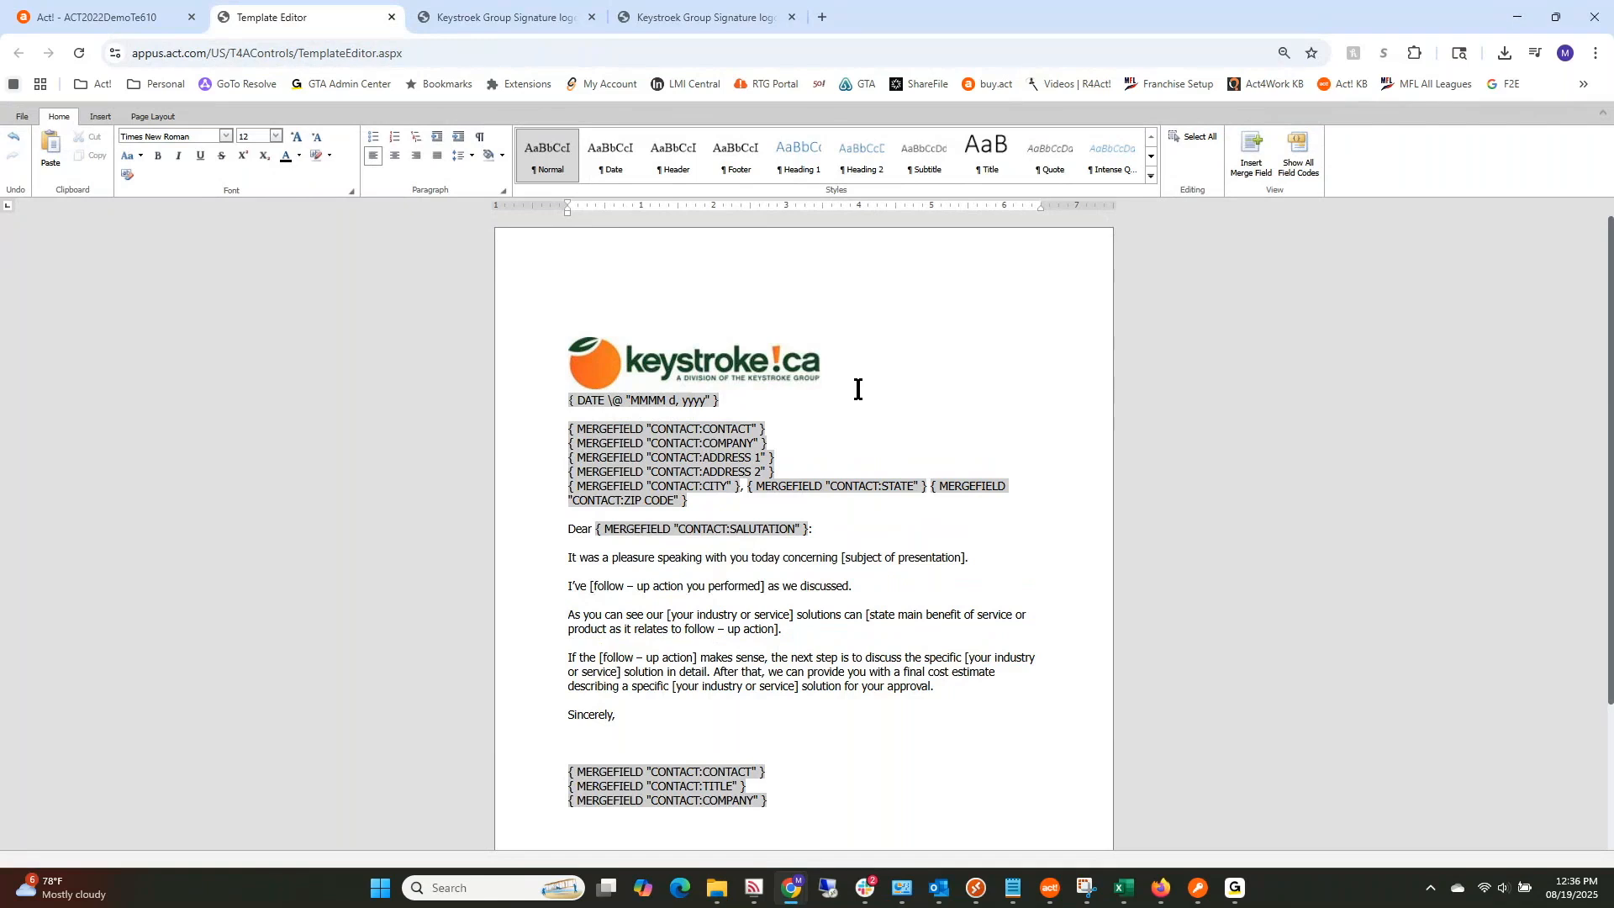
left_click(485, 25)
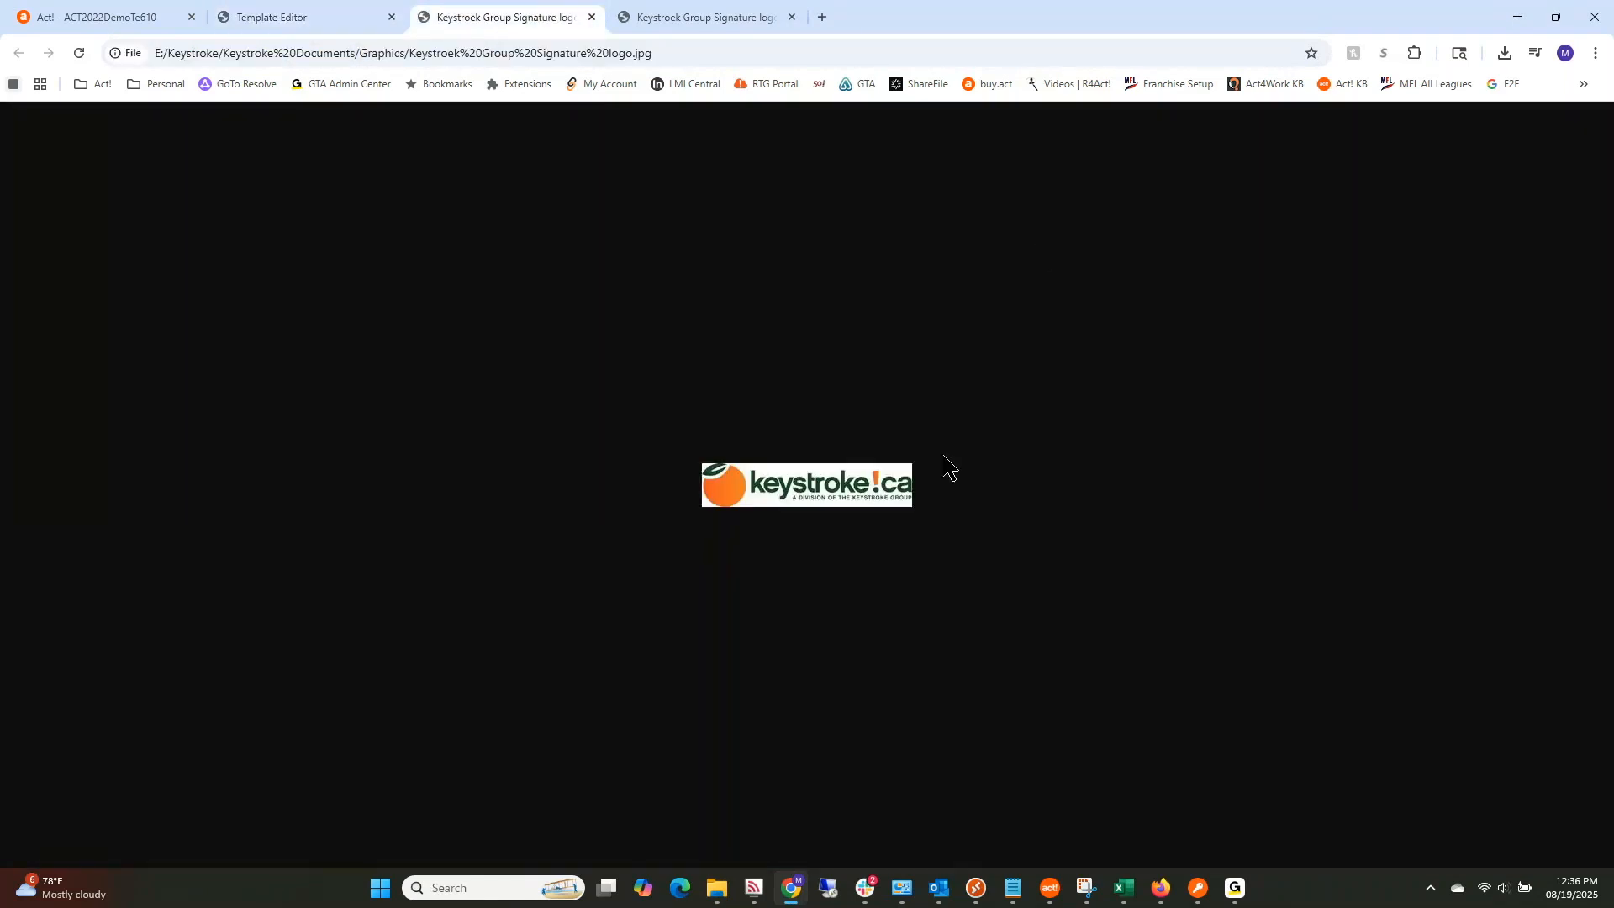
left_click(257, 26)
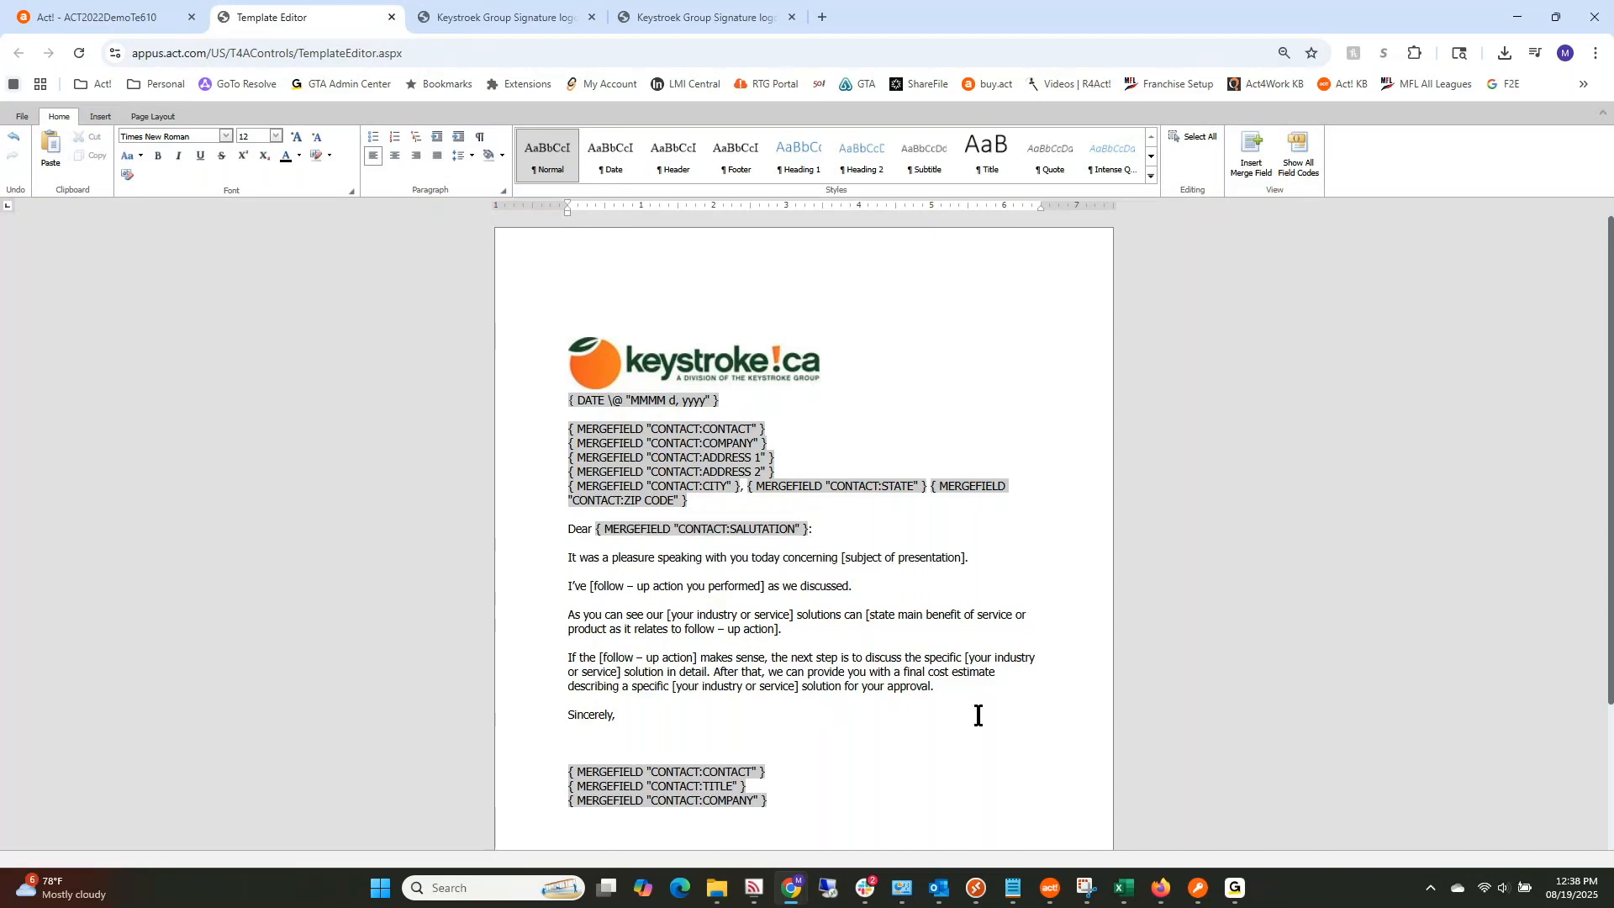
Step: Save As the logo letter named 'Testing for Support Meeting' in the Templates folder
left_click(24, 118)
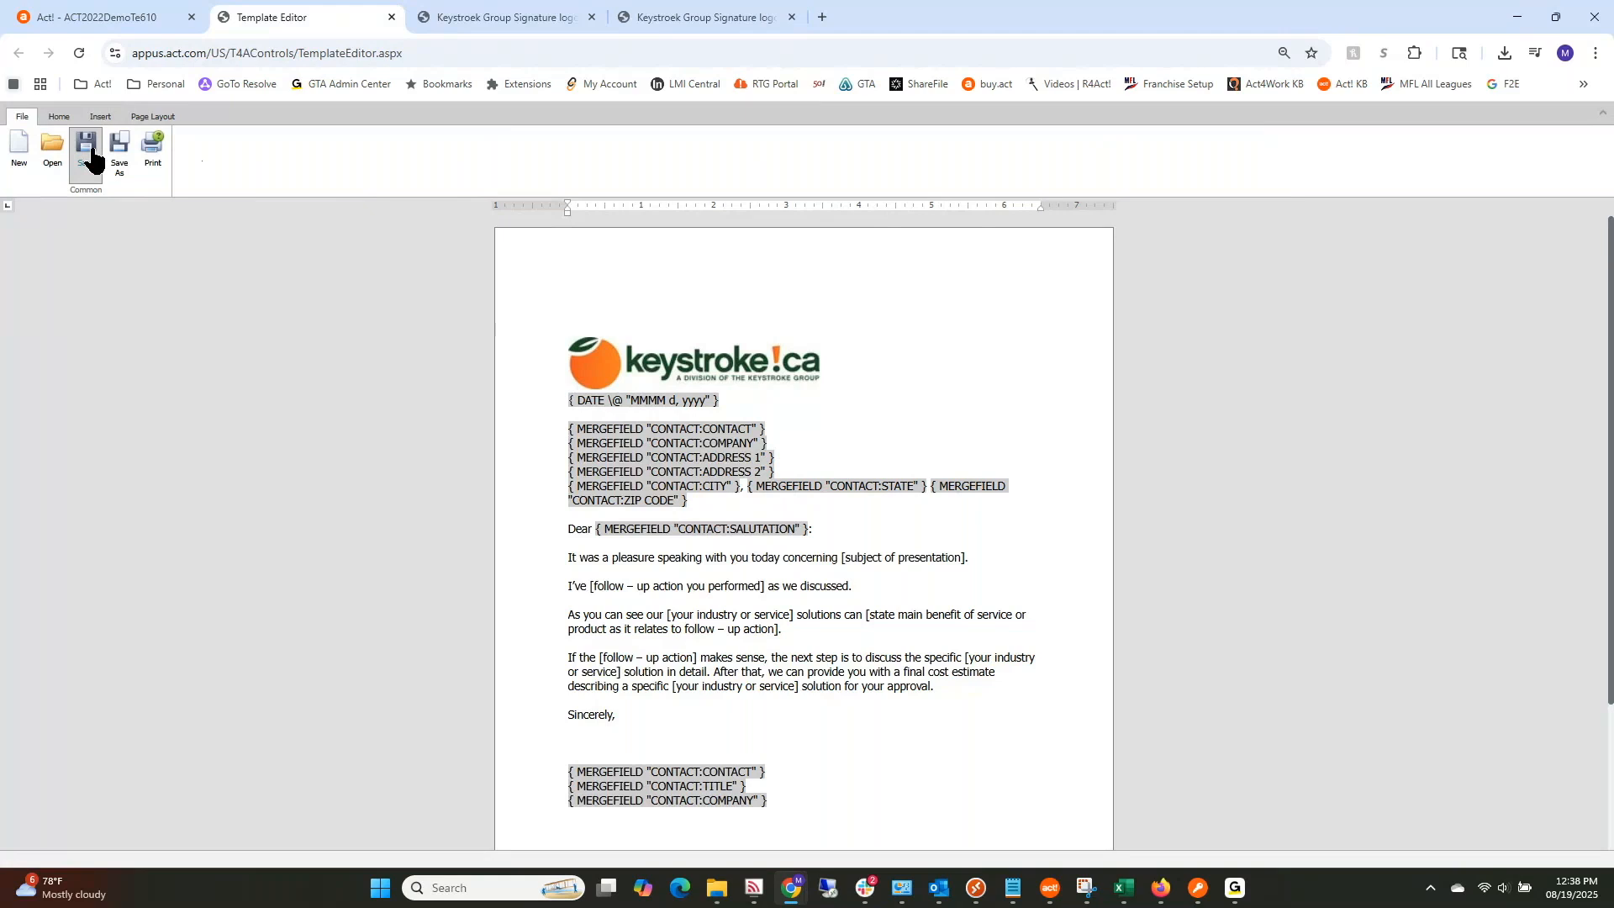
left_click(121, 153)
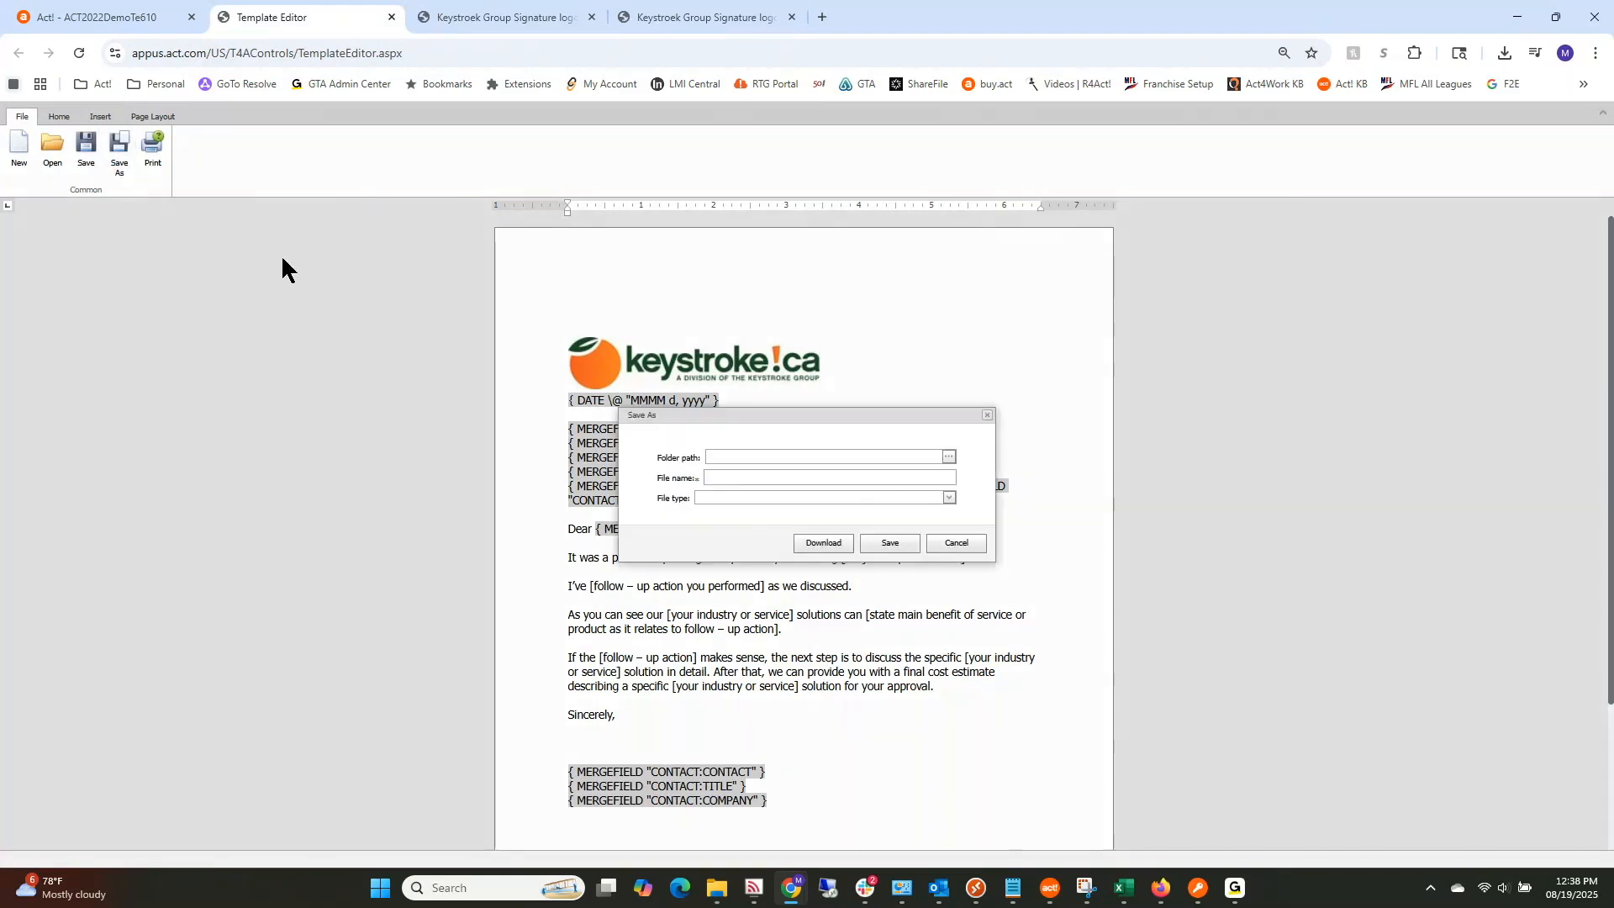
left_click(838, 480)
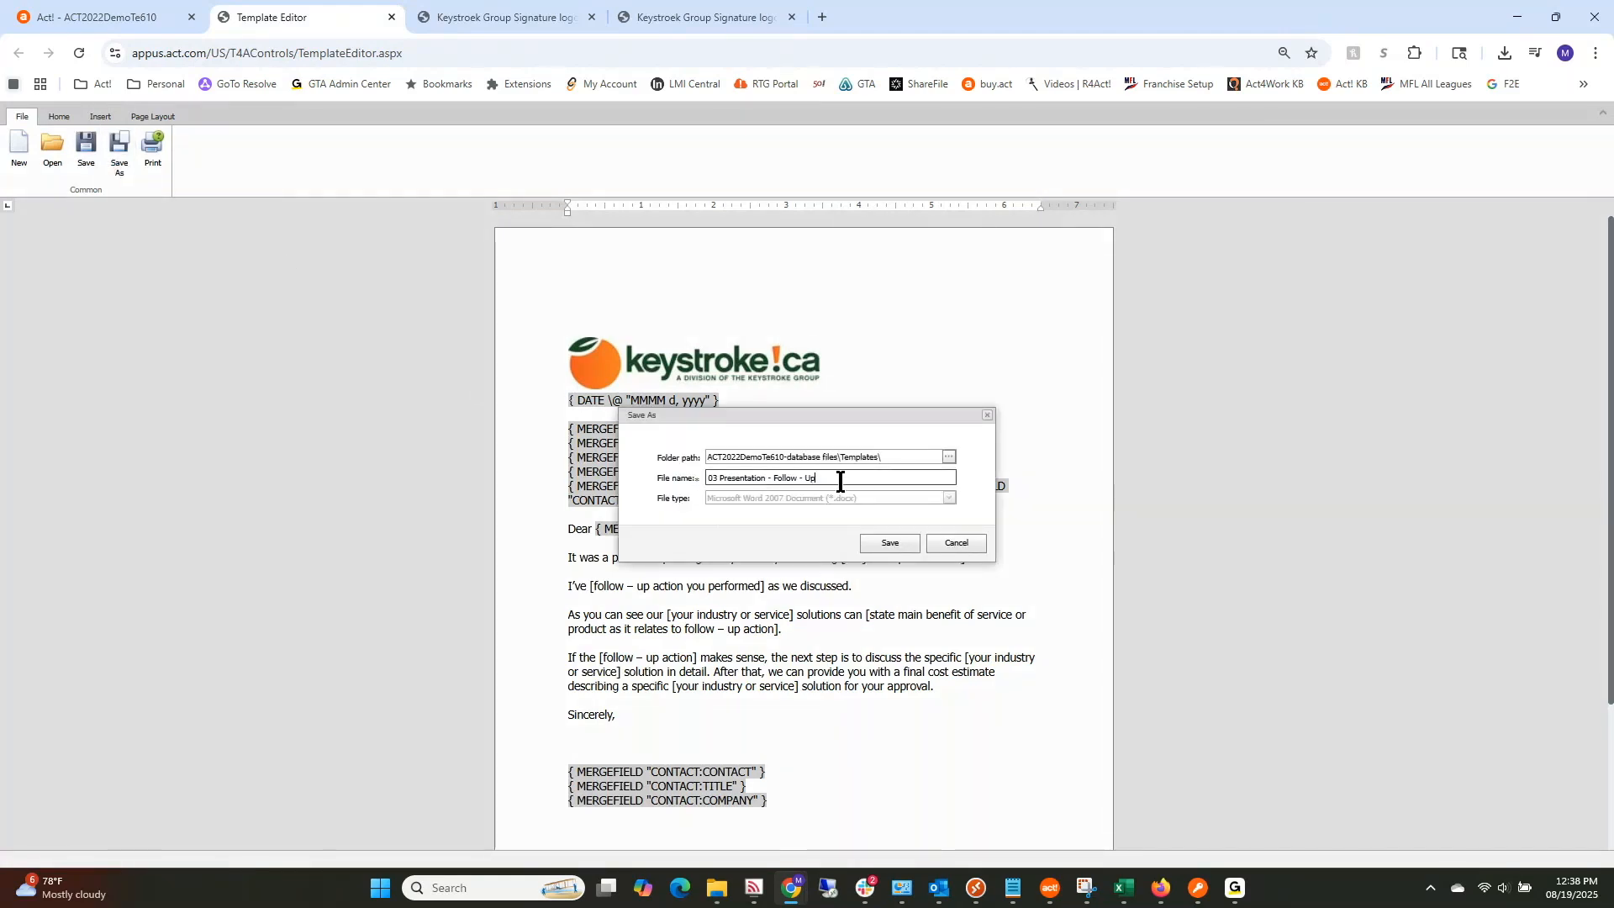
left_click(709, 480)
key("Delete")
left_click_drag(709, 480, 891, 480)
type("Te")
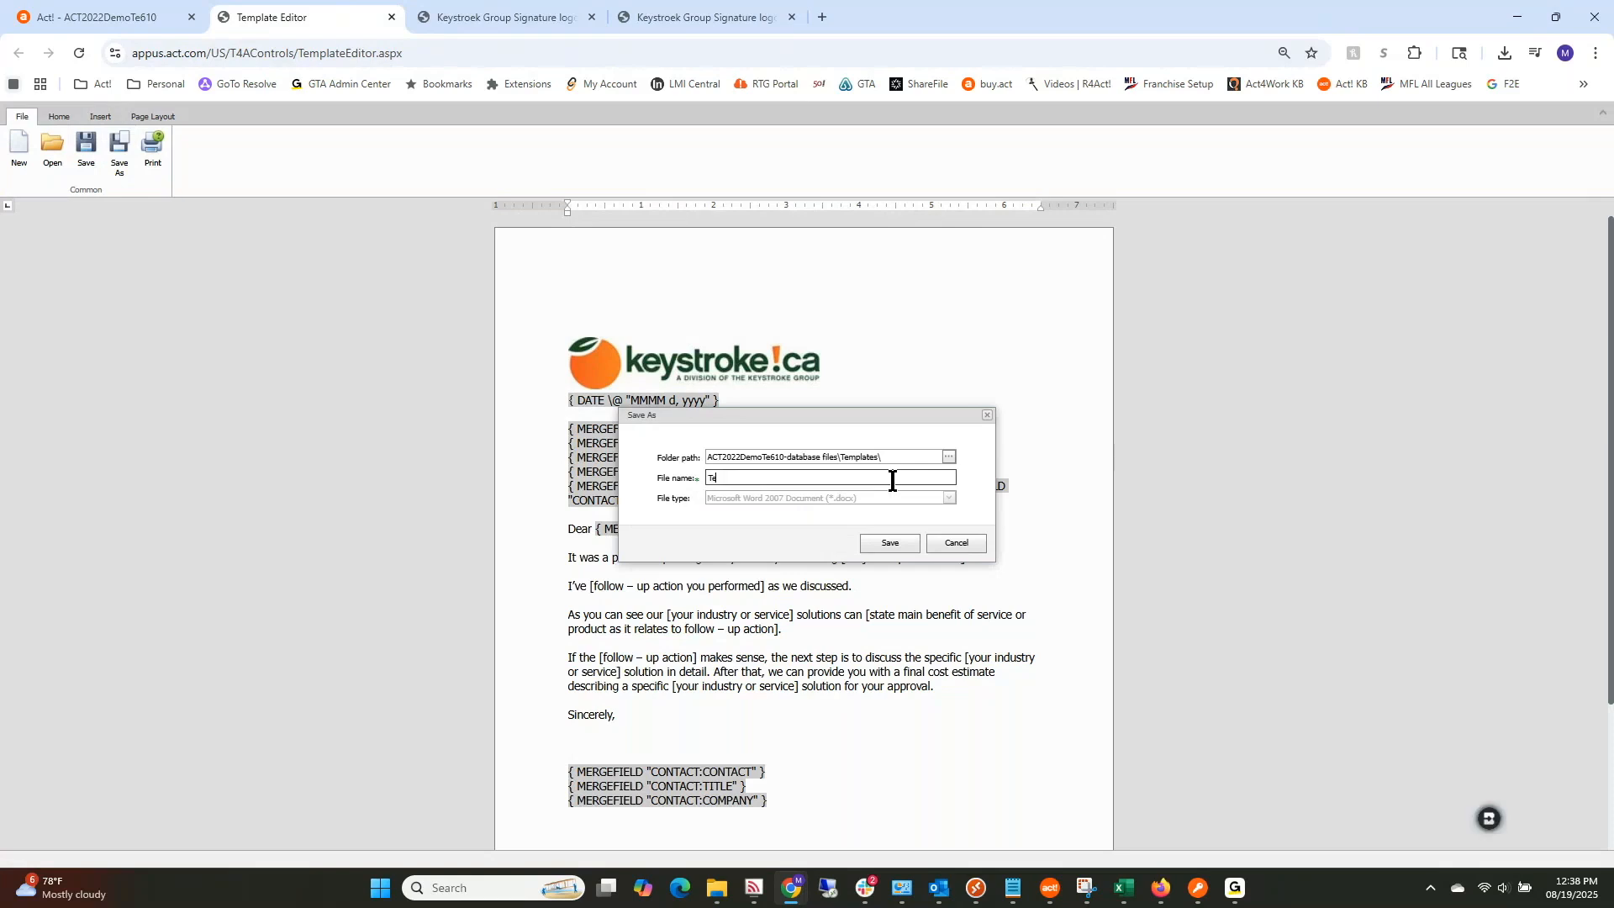
type("sting for Support Meeting")
left_click(948, 456)
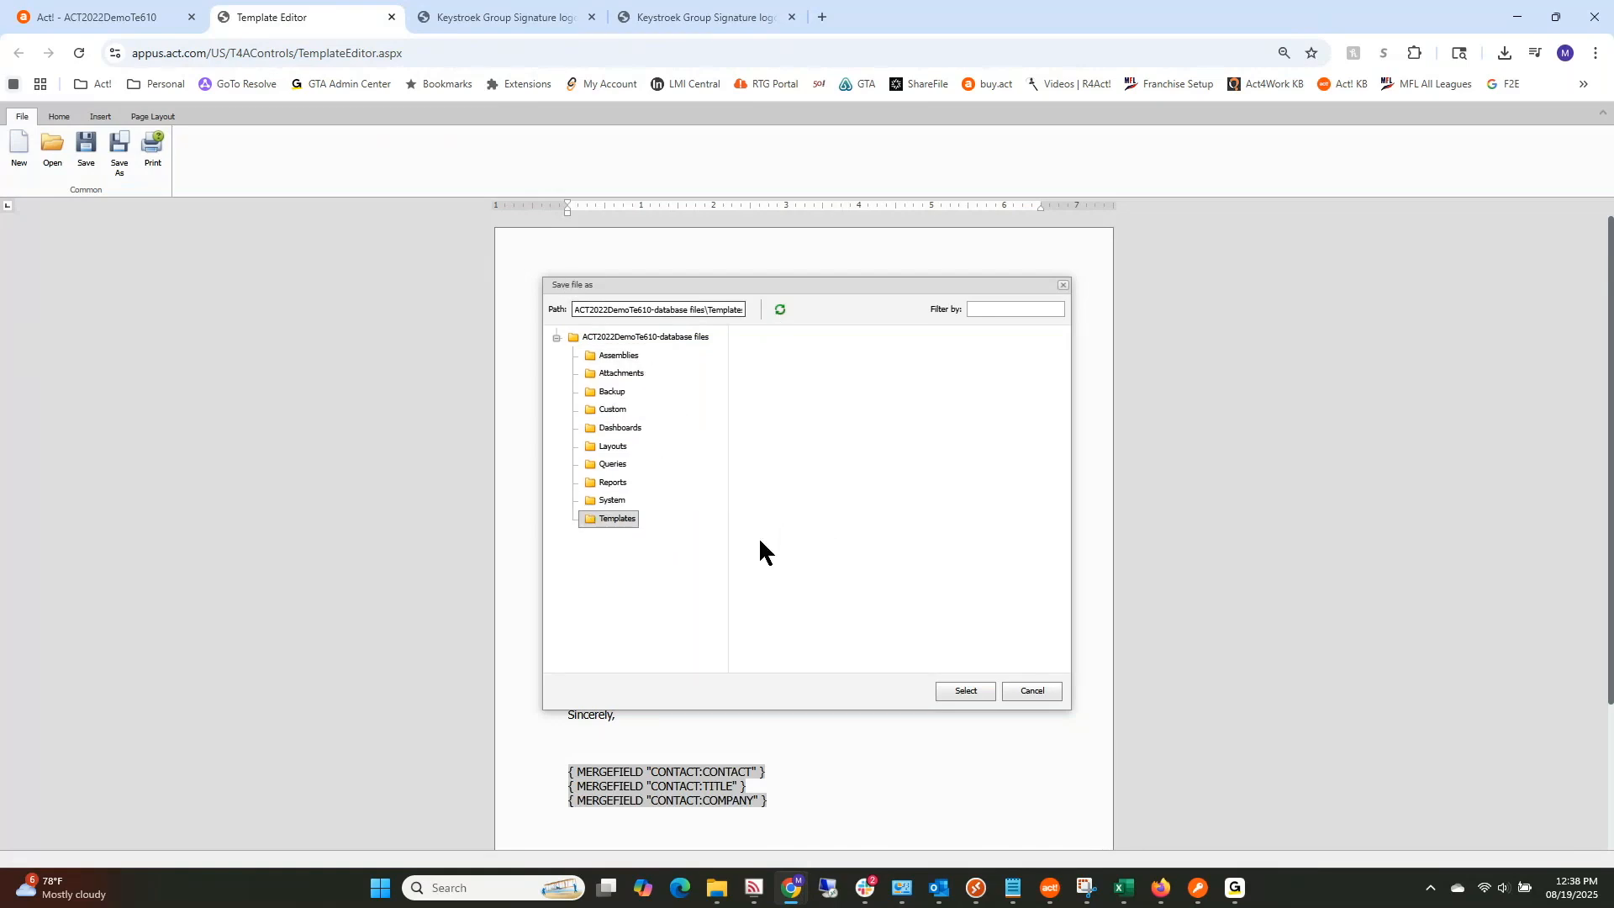
left_click(1031, 694)
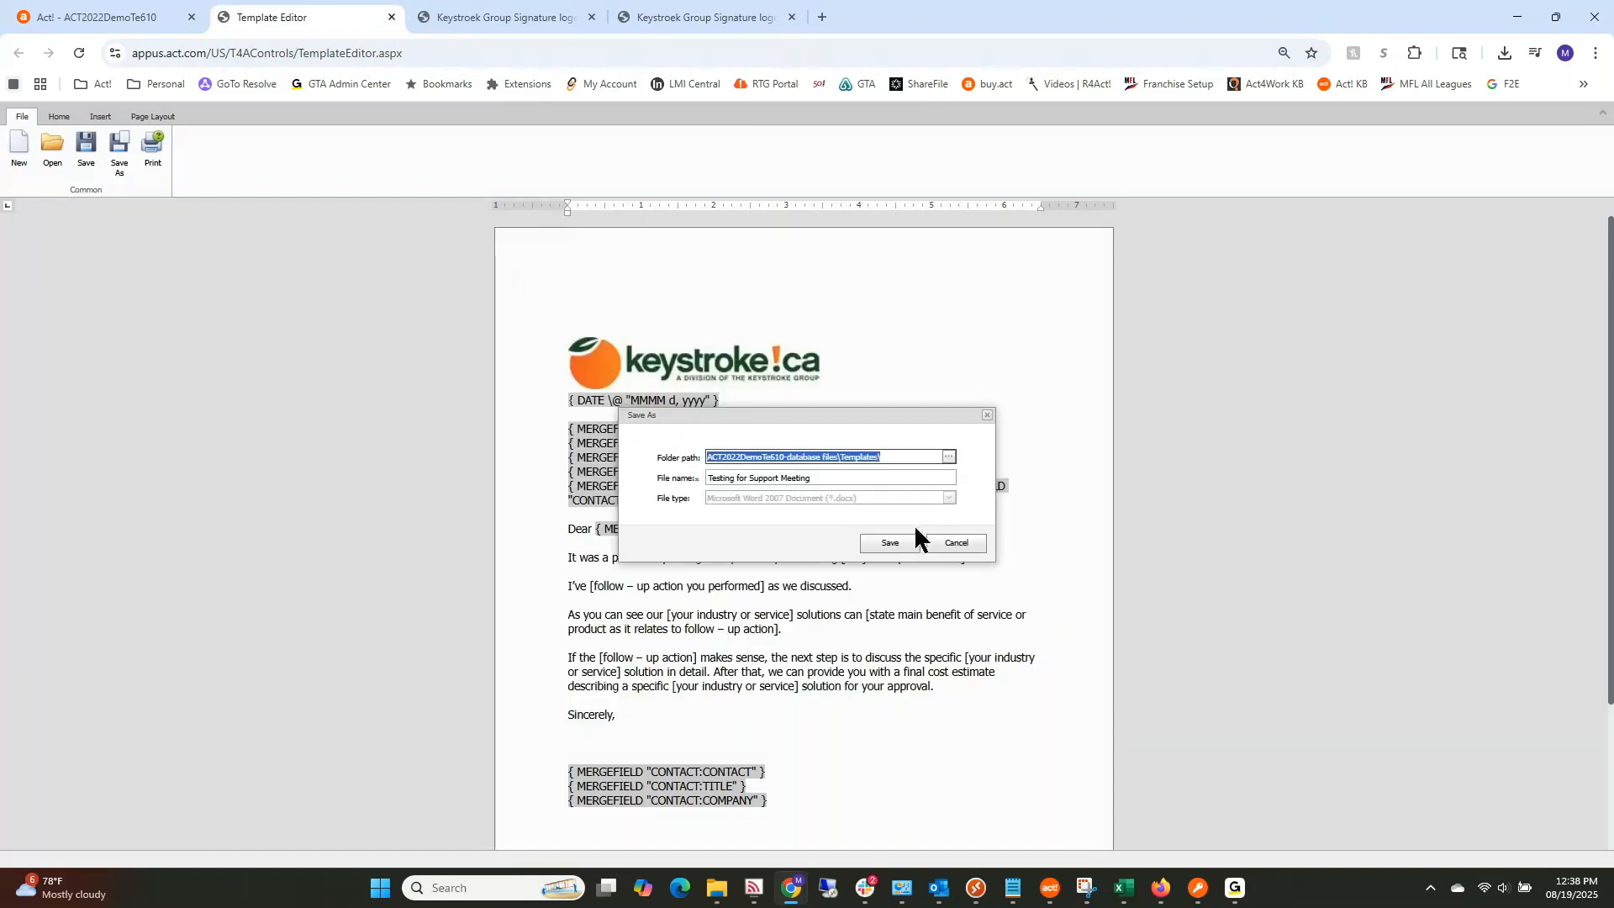
left_click(891, 543)
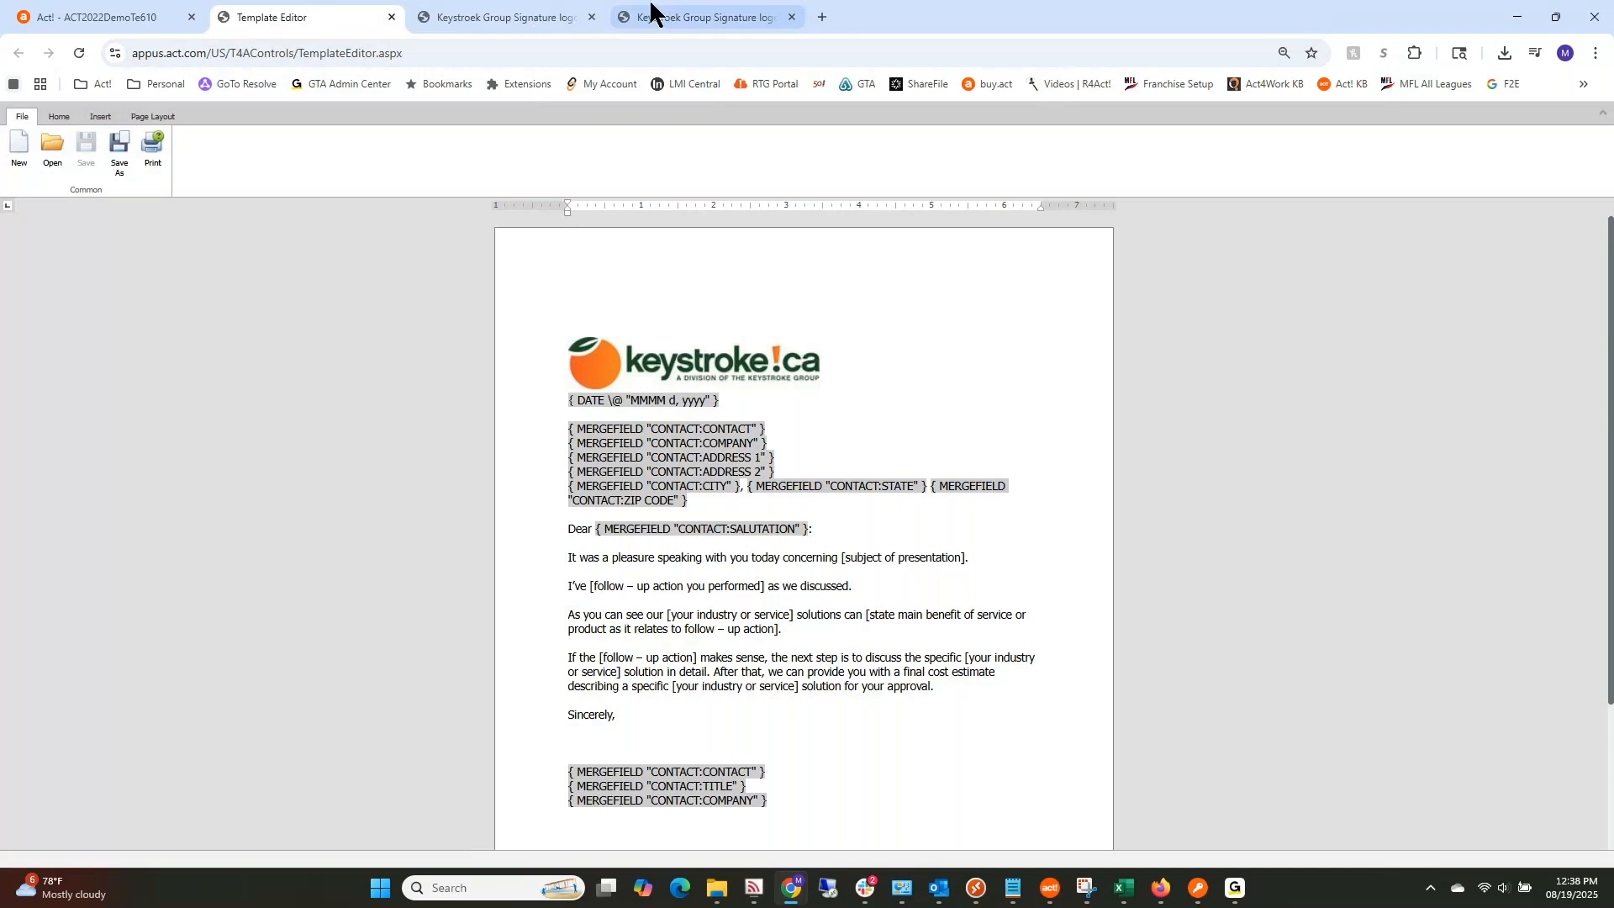
Step: Close the Template Editor and logo image tabs, then sort Contacts by the E-mail column
left_click(390, 16)
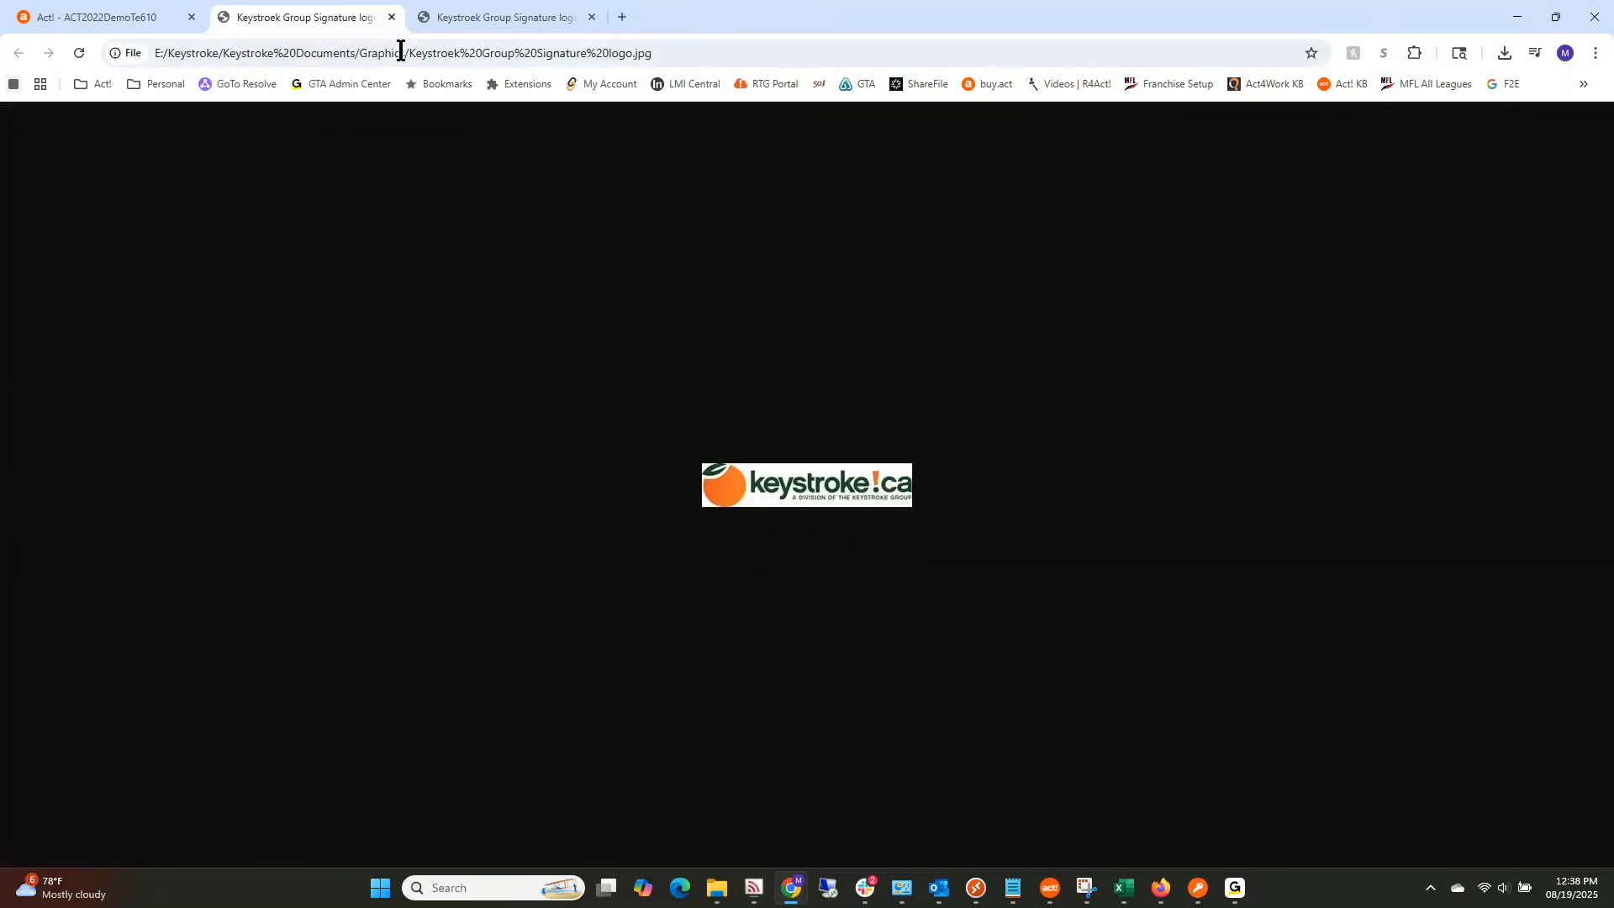
left_click(391, 17)
left_click(395, 16)
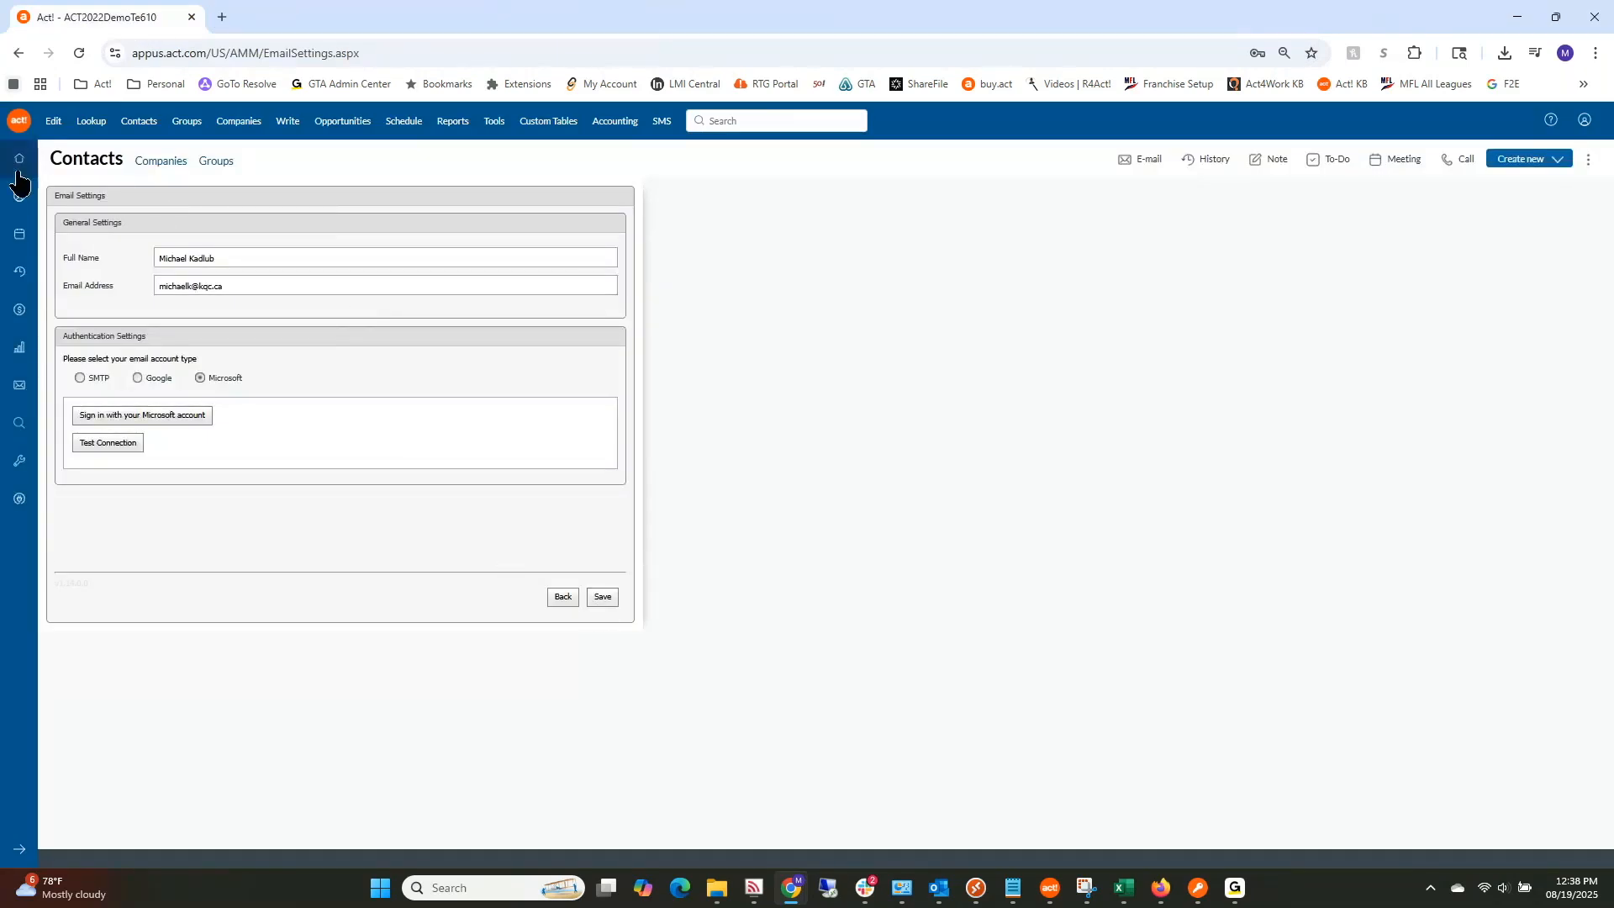
left_click(87, 164)
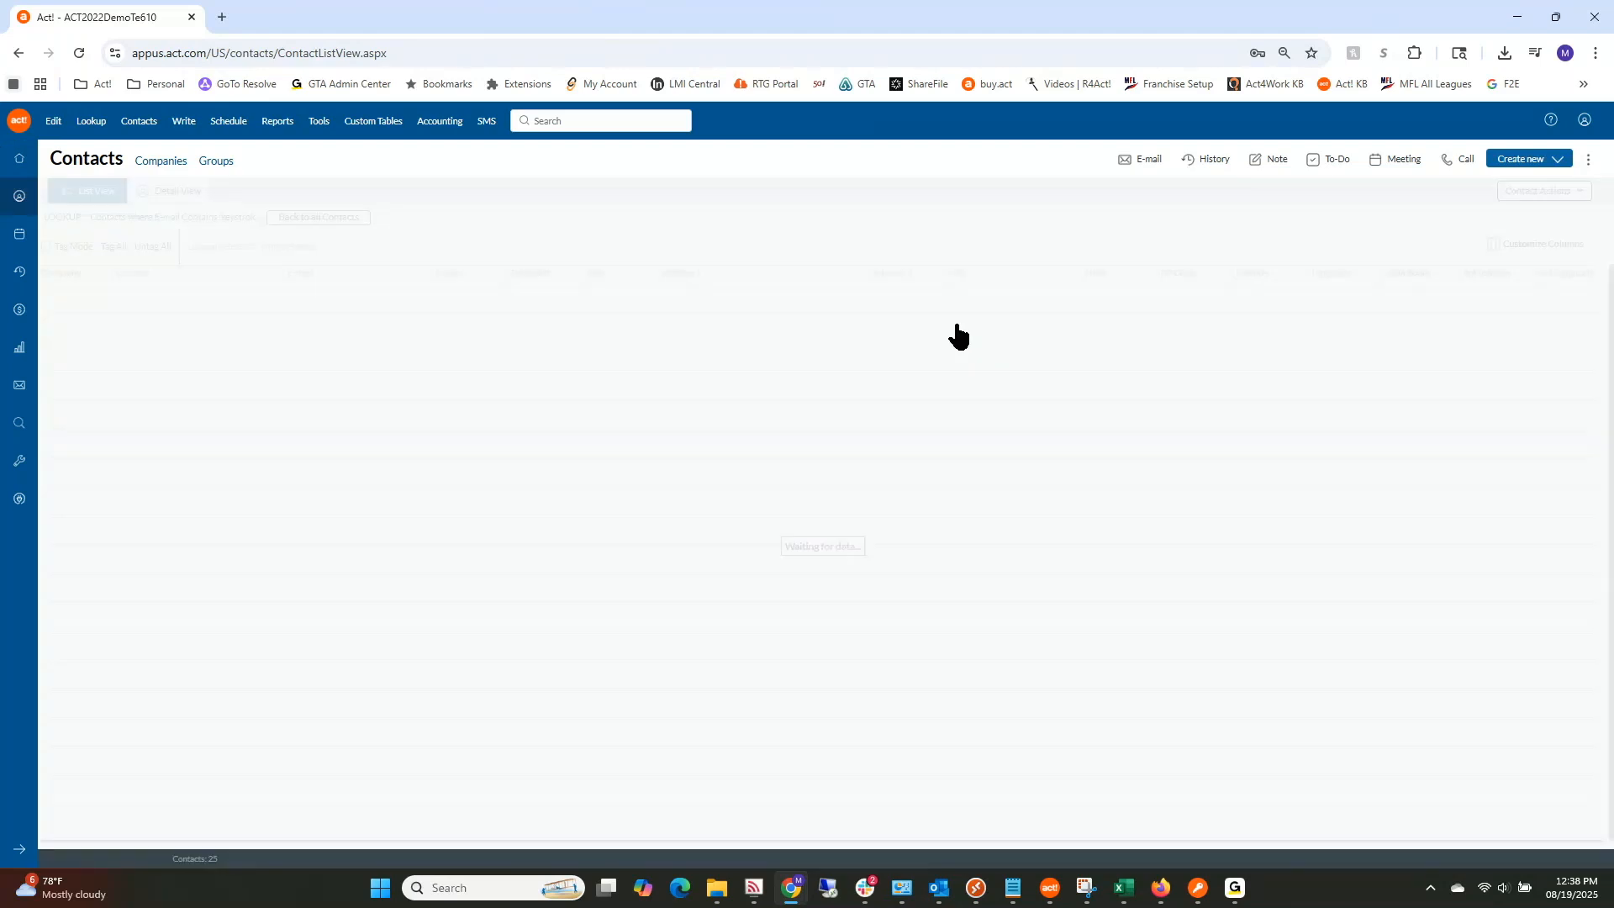
left_click(319, 274)
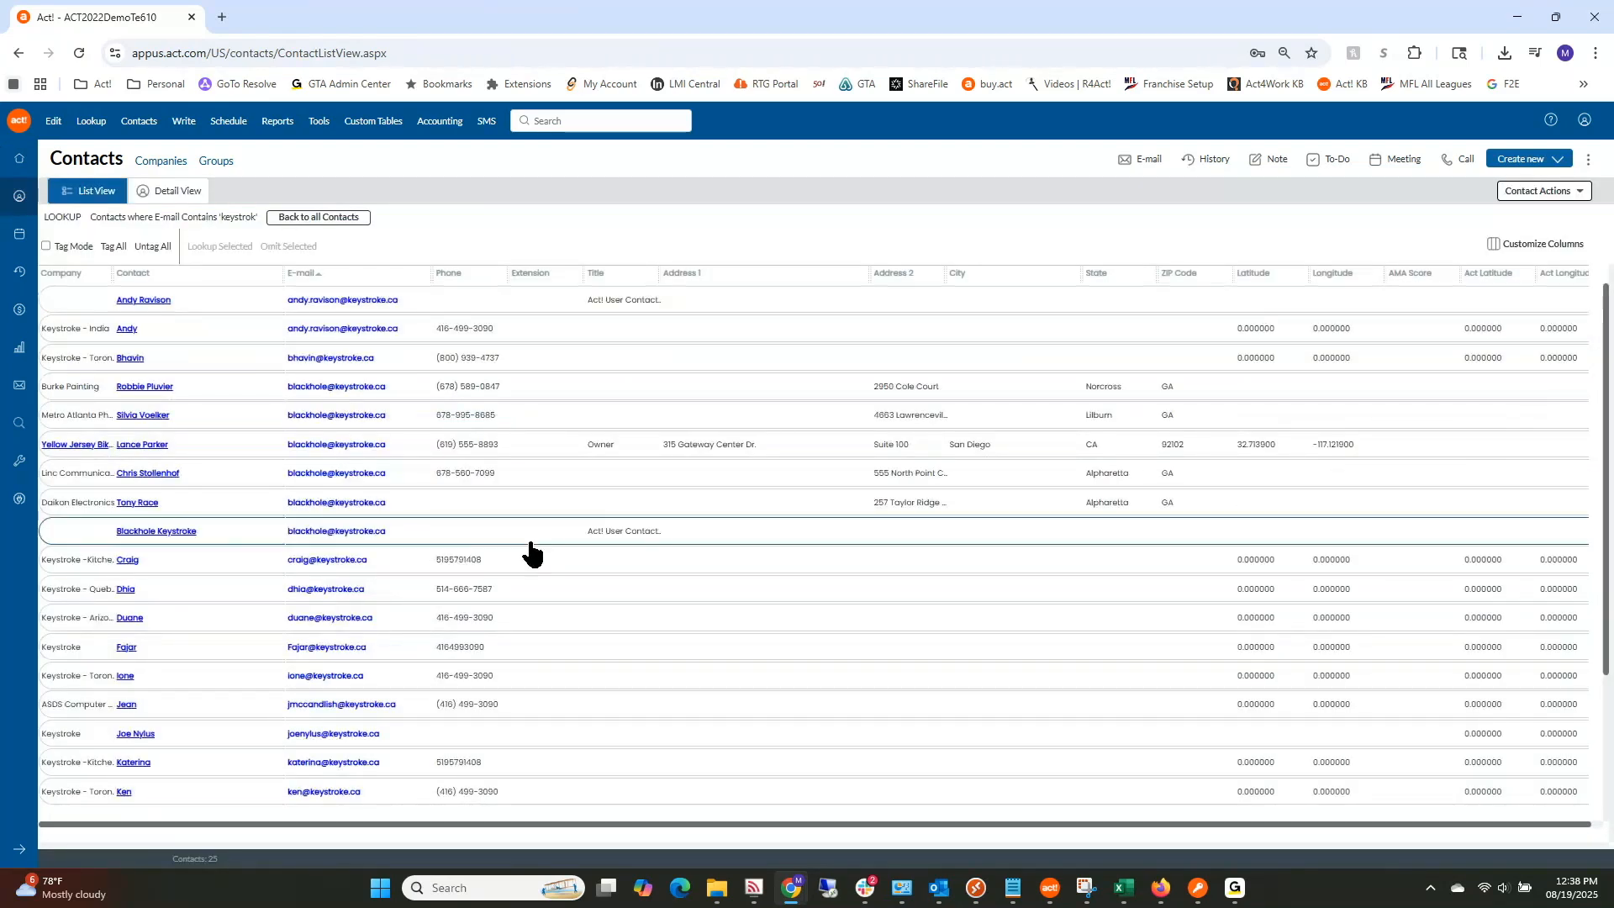
scroll(395, 639, "down", 3)
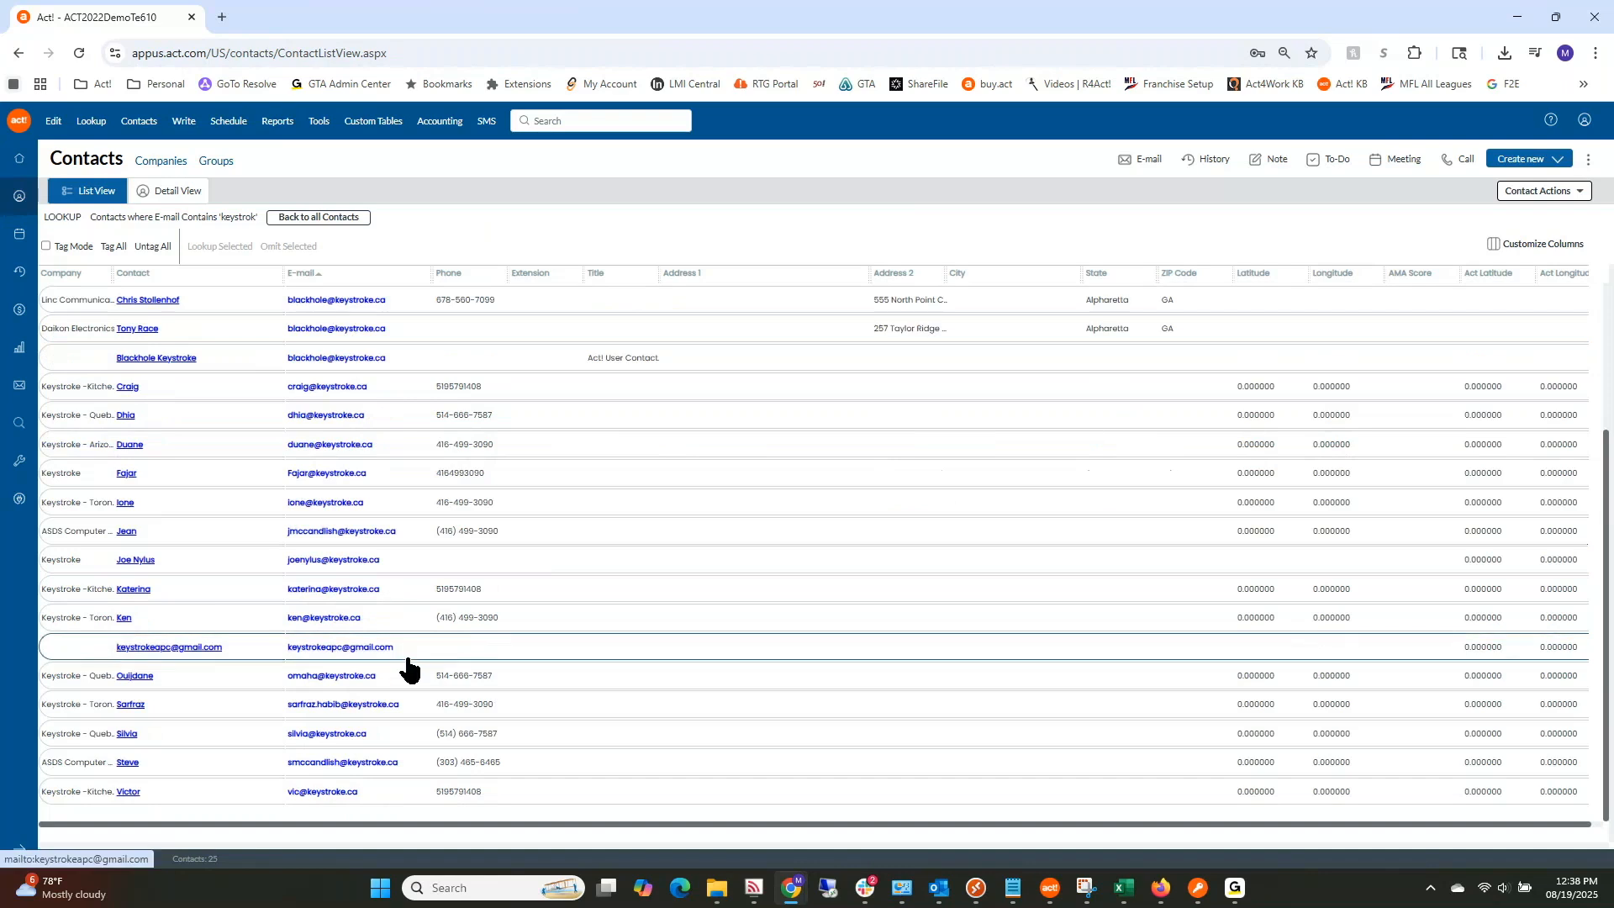
scroll(407, 664, "up", 3)
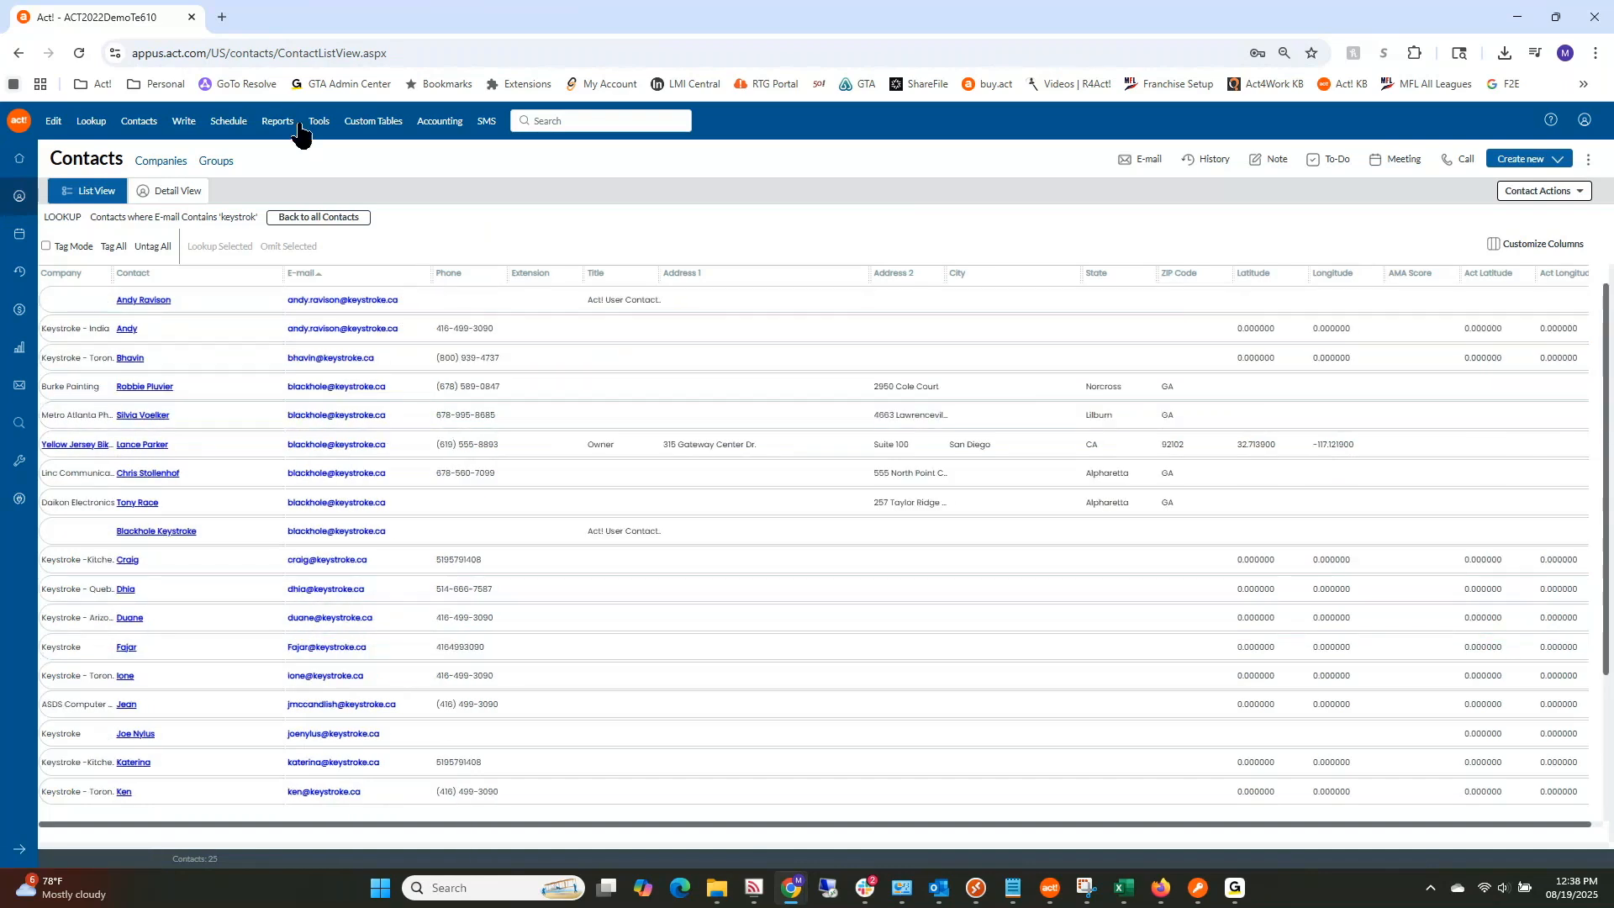
Step: Start an Email mail merge from Write > Mail Merge
left_click(184, 124)
mouse_move(219, 225)
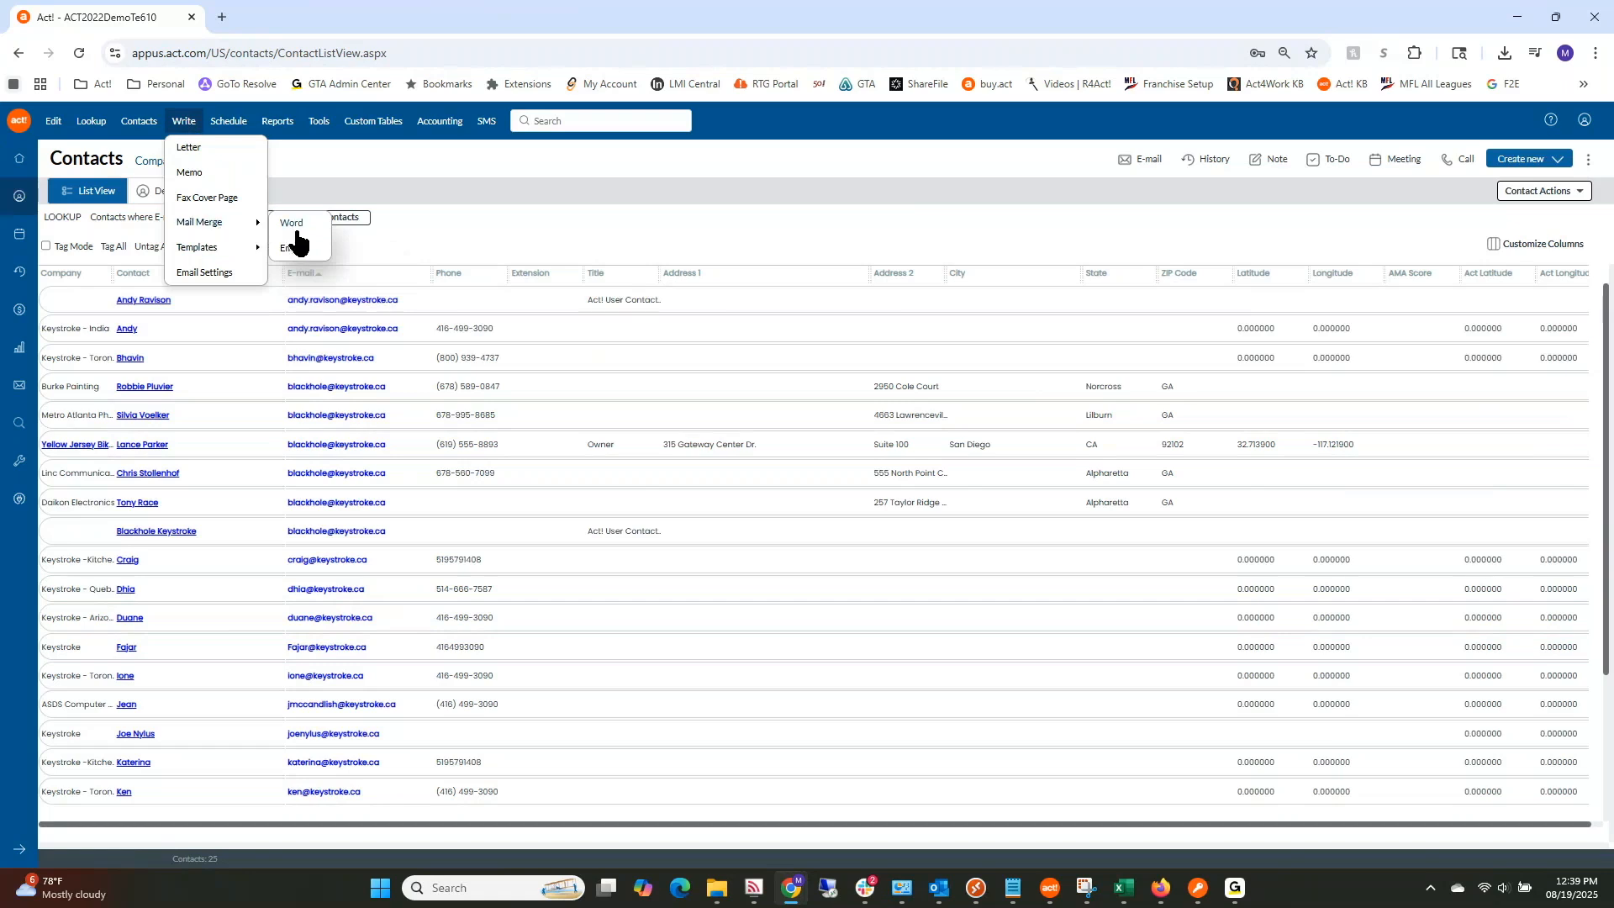
left_click(294, 249)
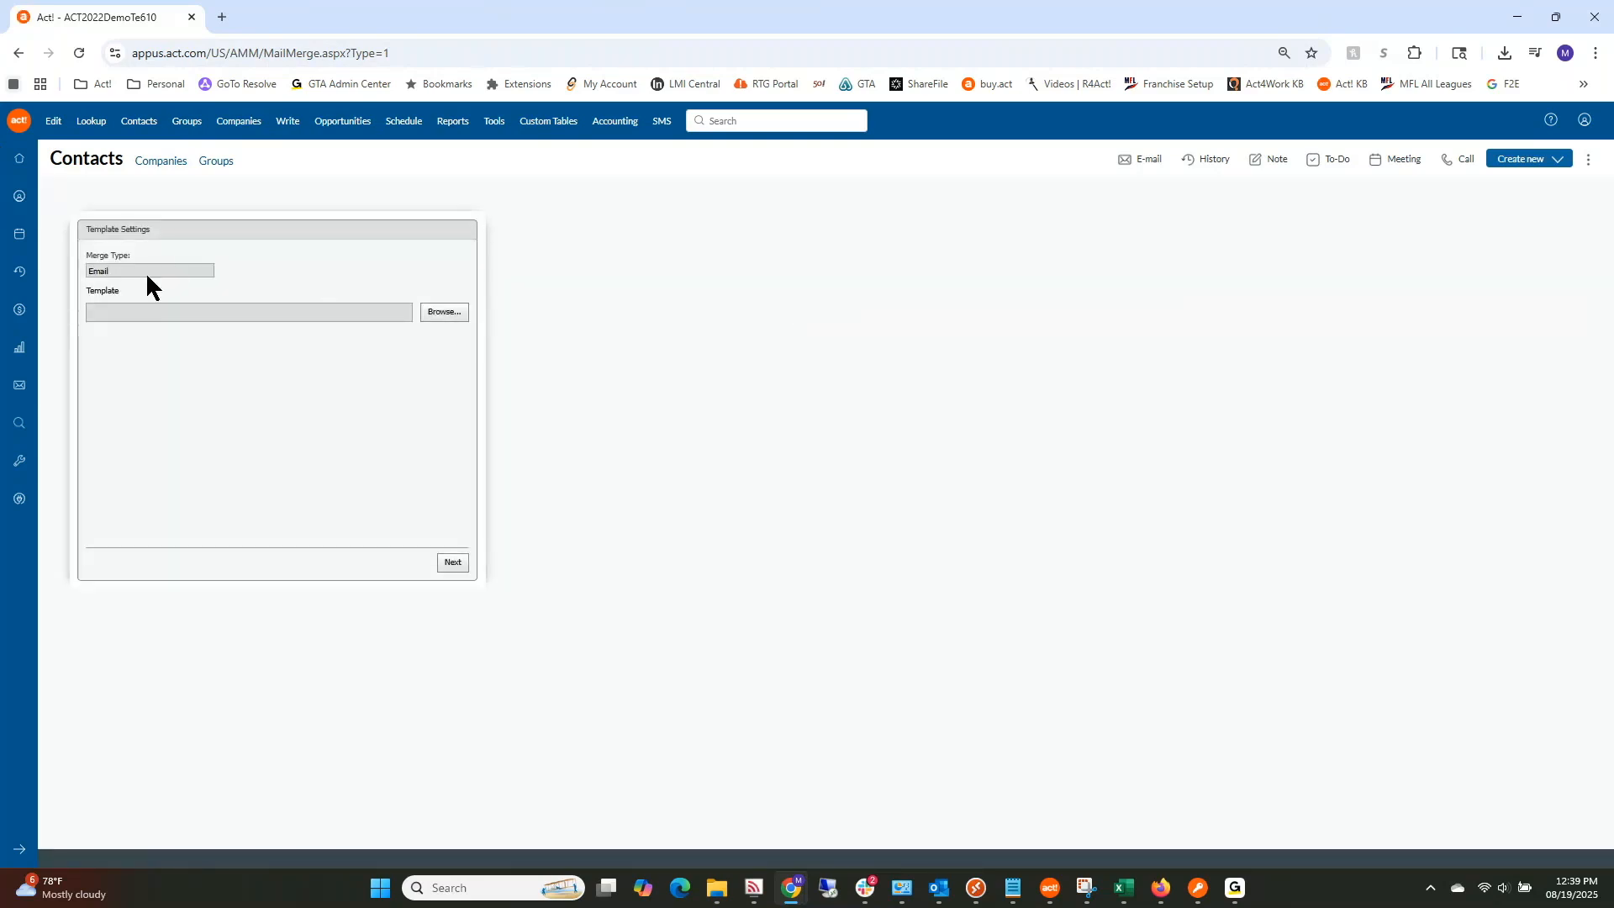
Step: Choose 'Testing for Support Meeting.a4tpl', found by date modified, as the email merge template
left_click(455, 313)
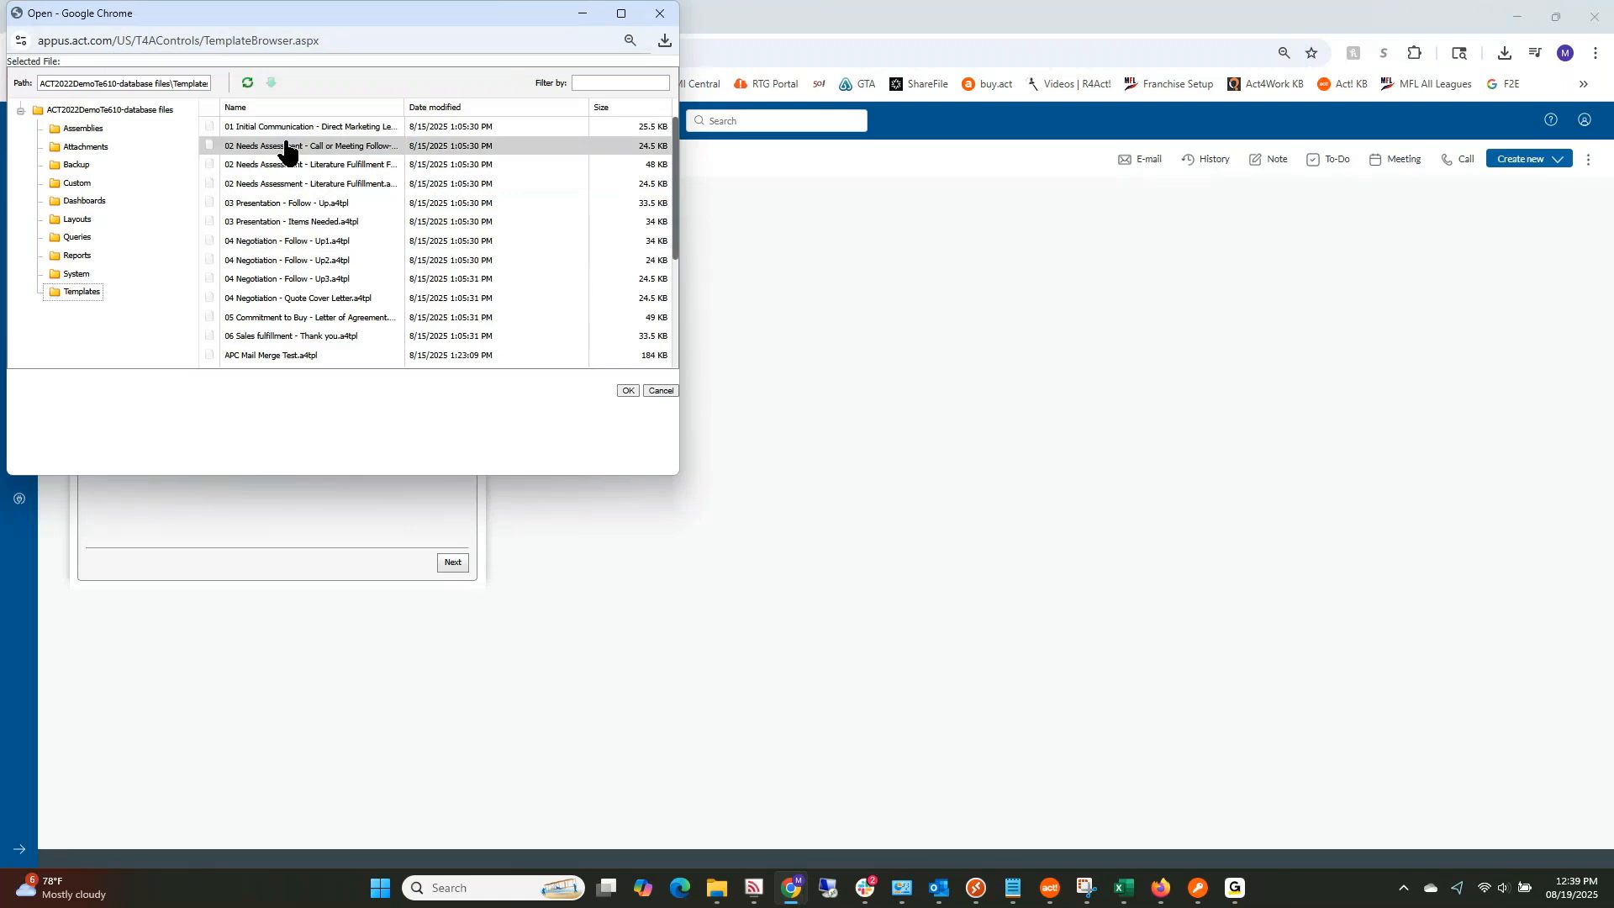
left_click(435, 107)
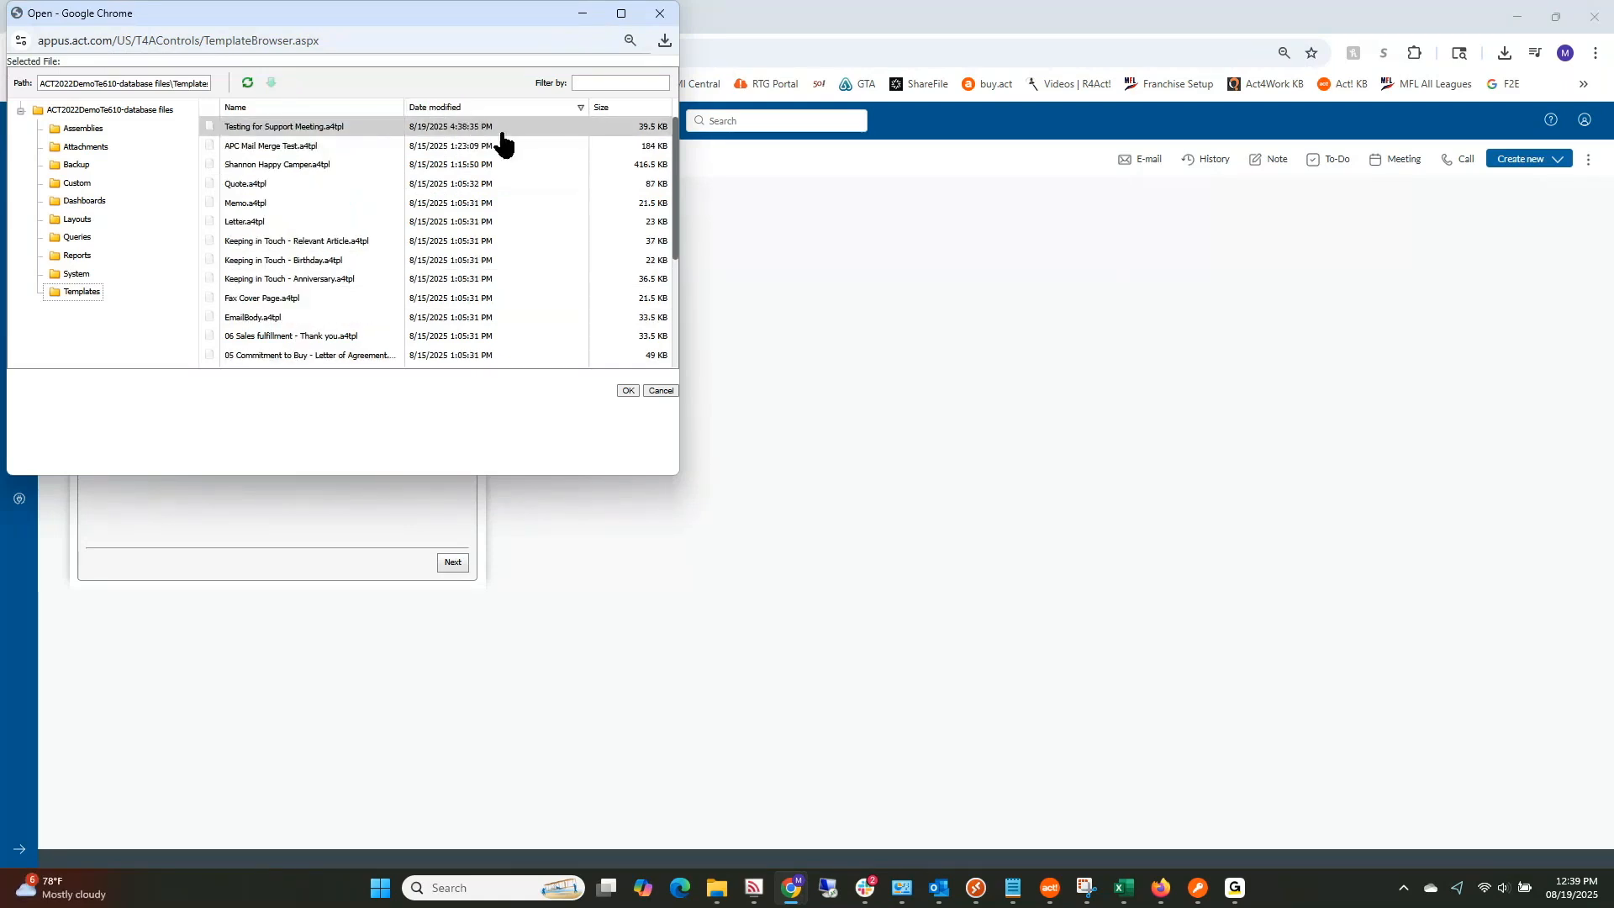
left_click(286, 128)
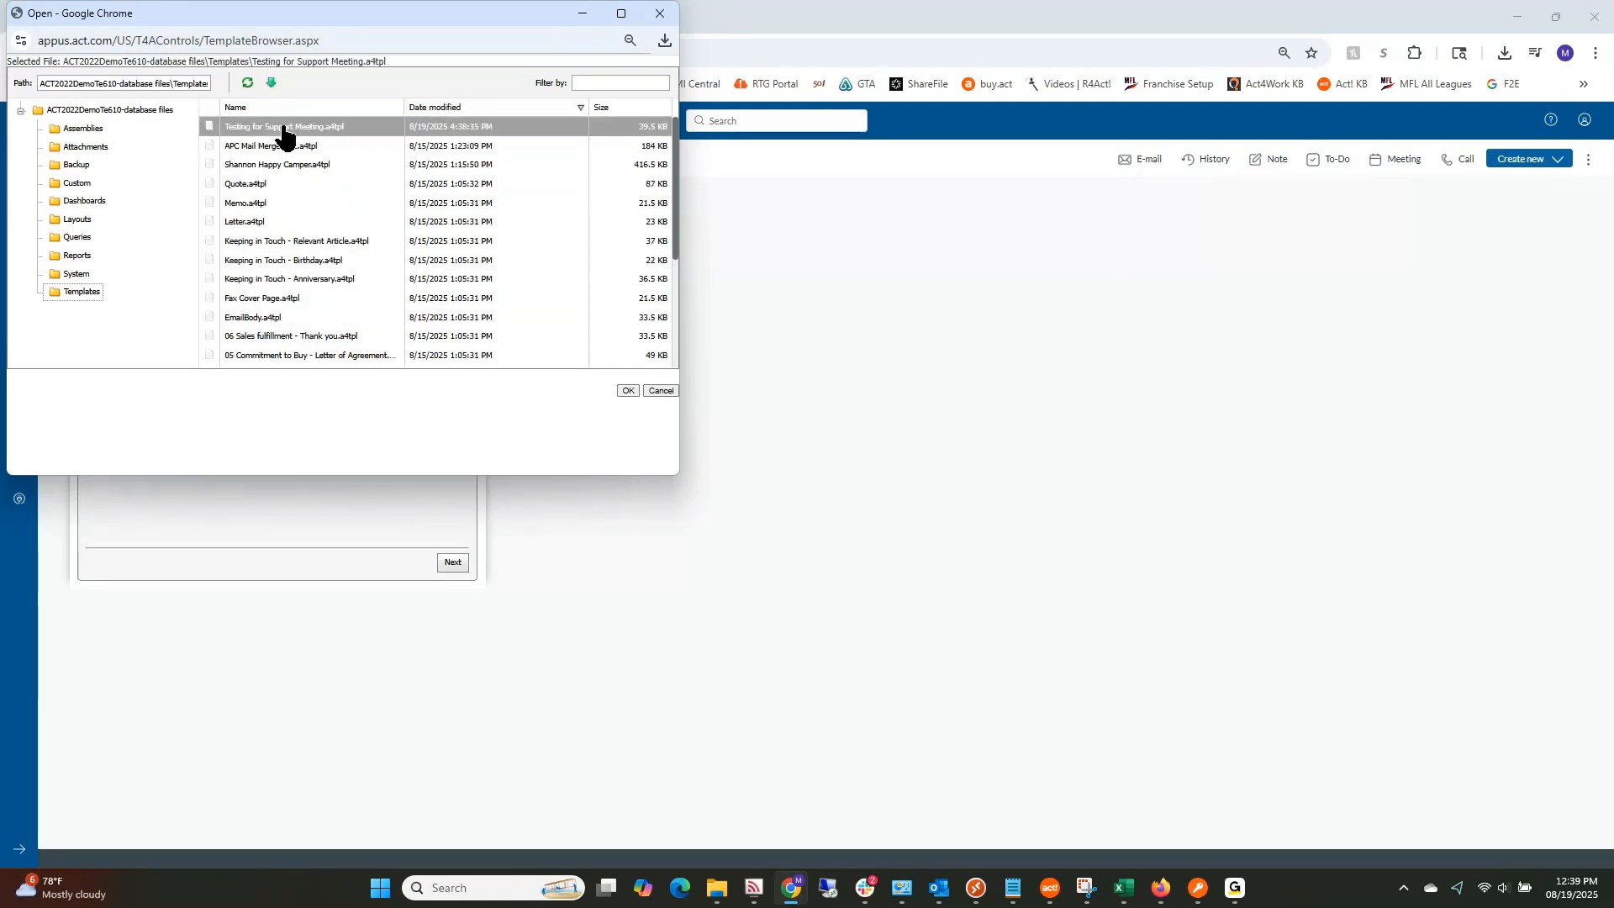
left_click(627, 391)
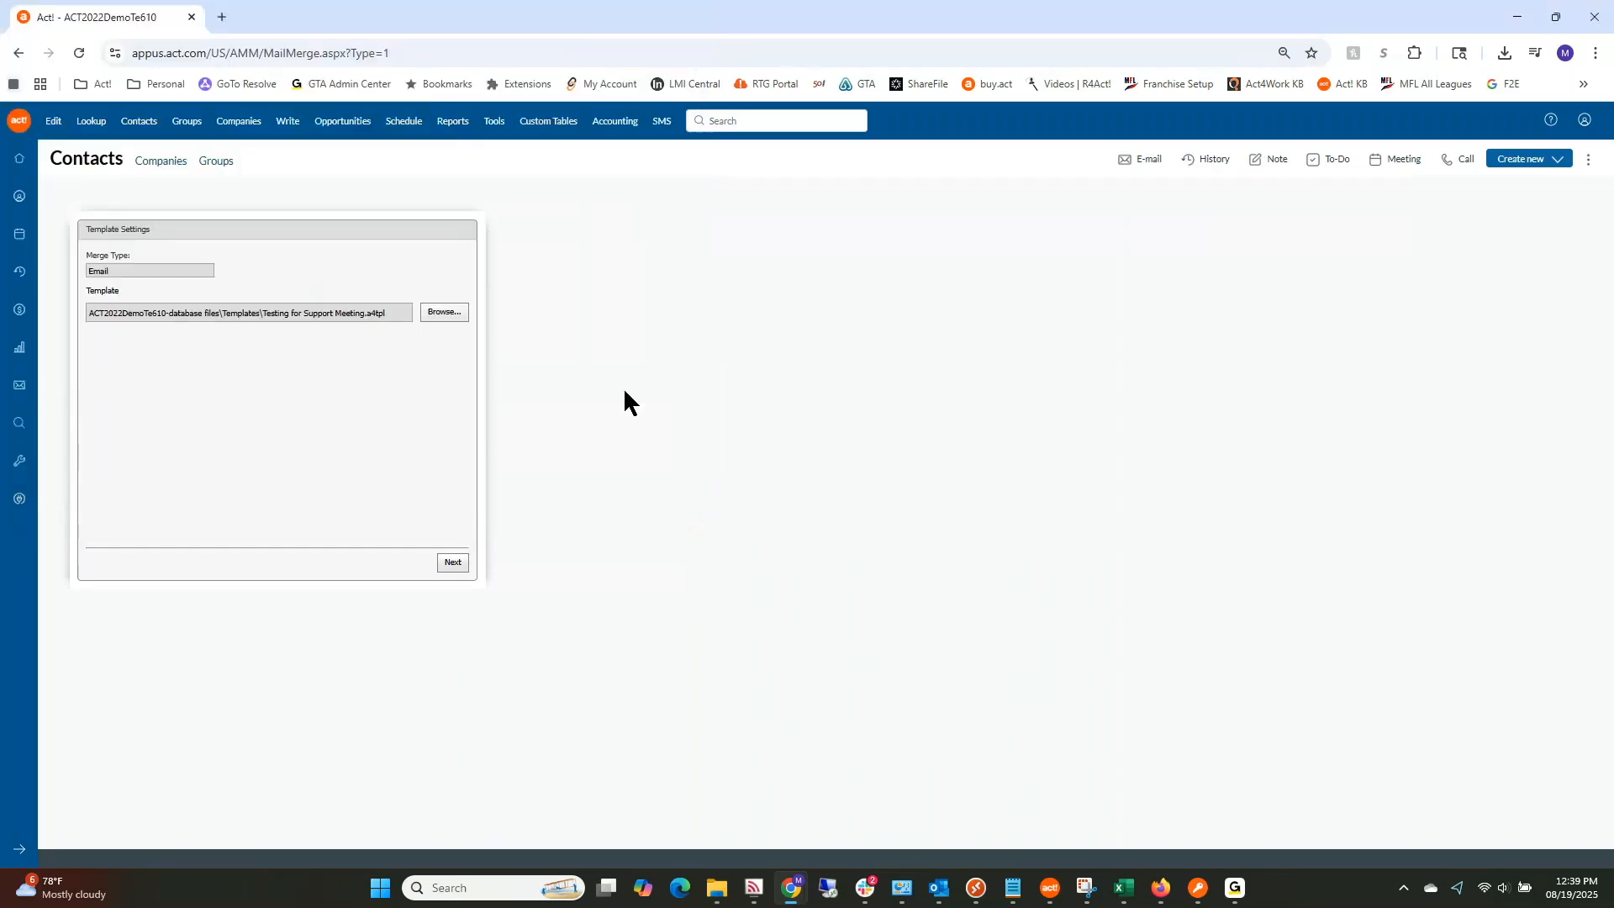
left_click(452, 563)
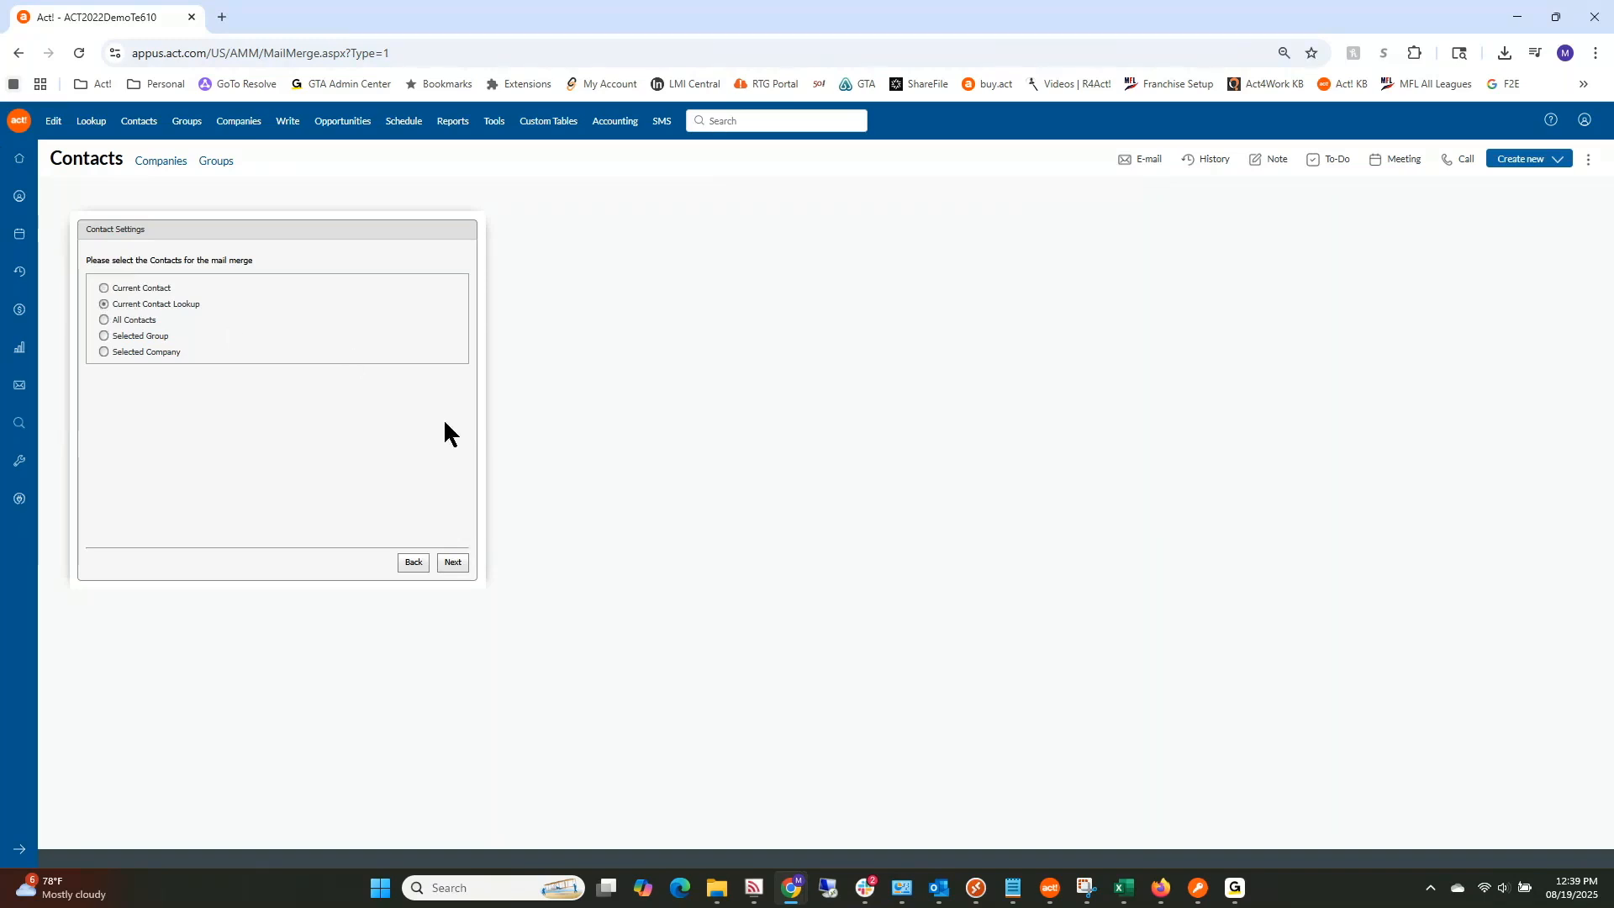
Step: Keep the current contacts as recipients and set the email subject to 'Testing for Support Meeting', leaving CC/BCC empty
left_click(452, 563)
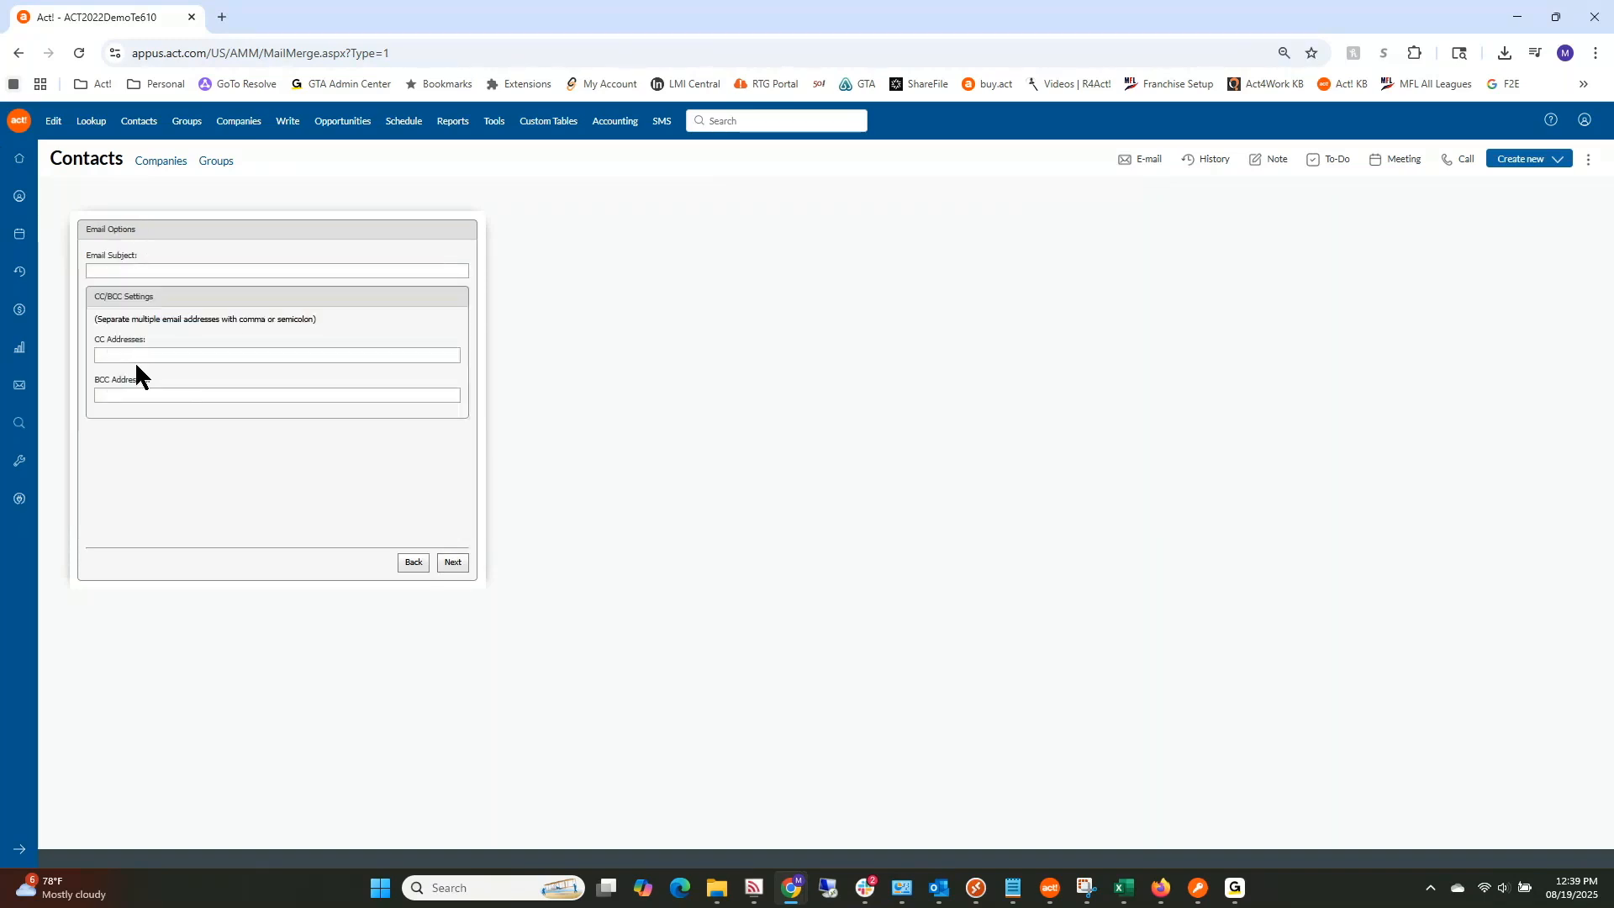
left_click(135, 272)
type("Test")
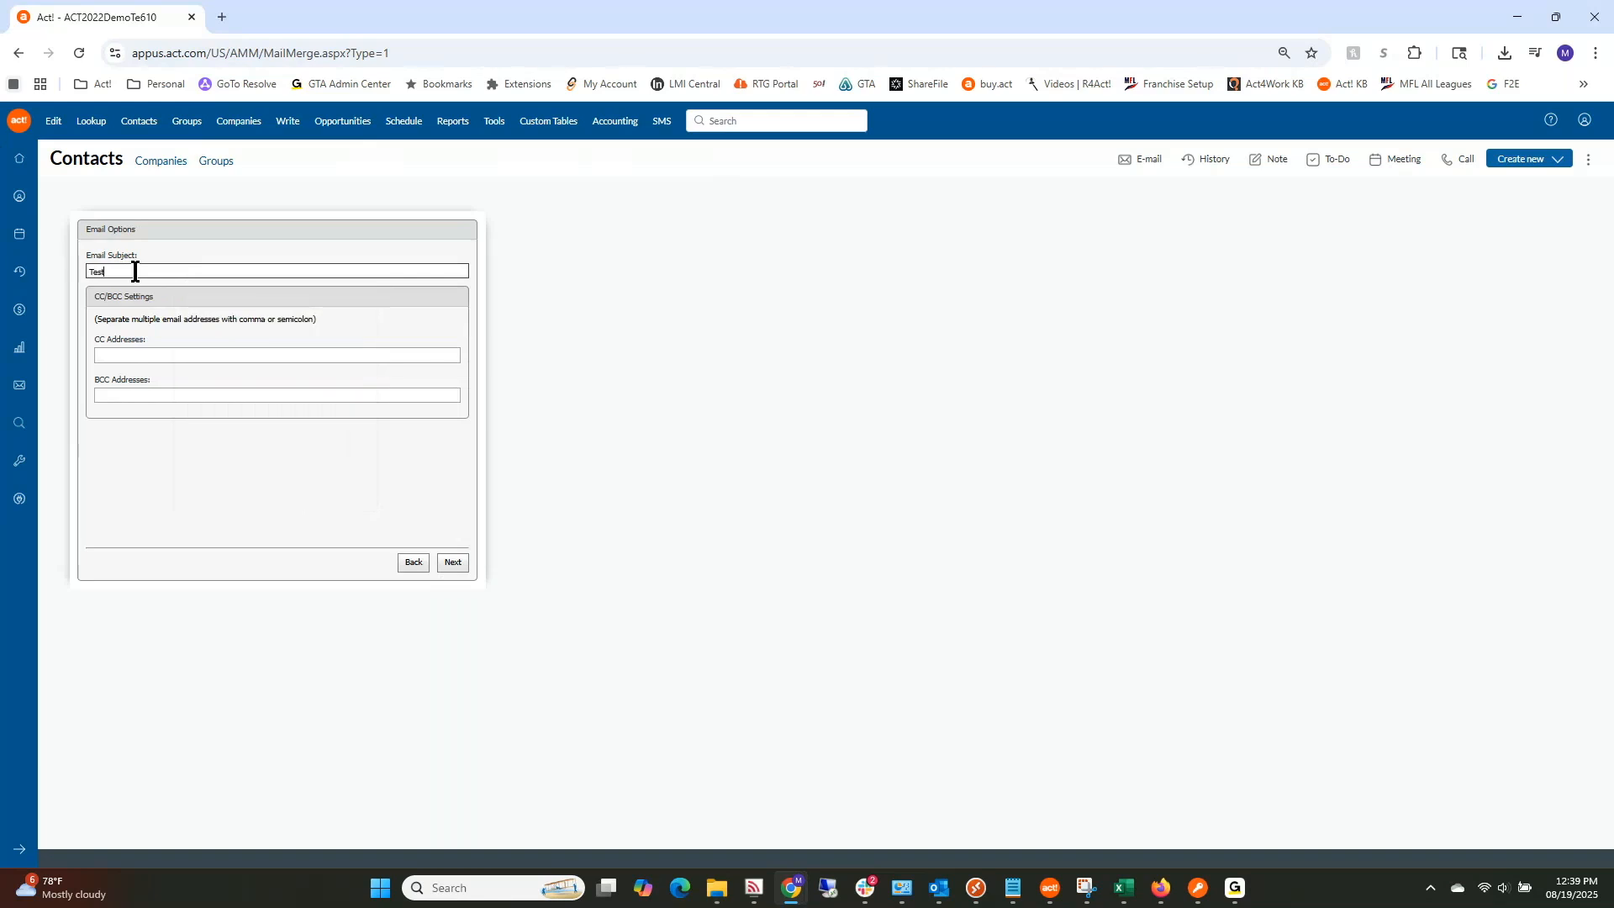
type("ing for Support Meeting")
left_click(181, 354)
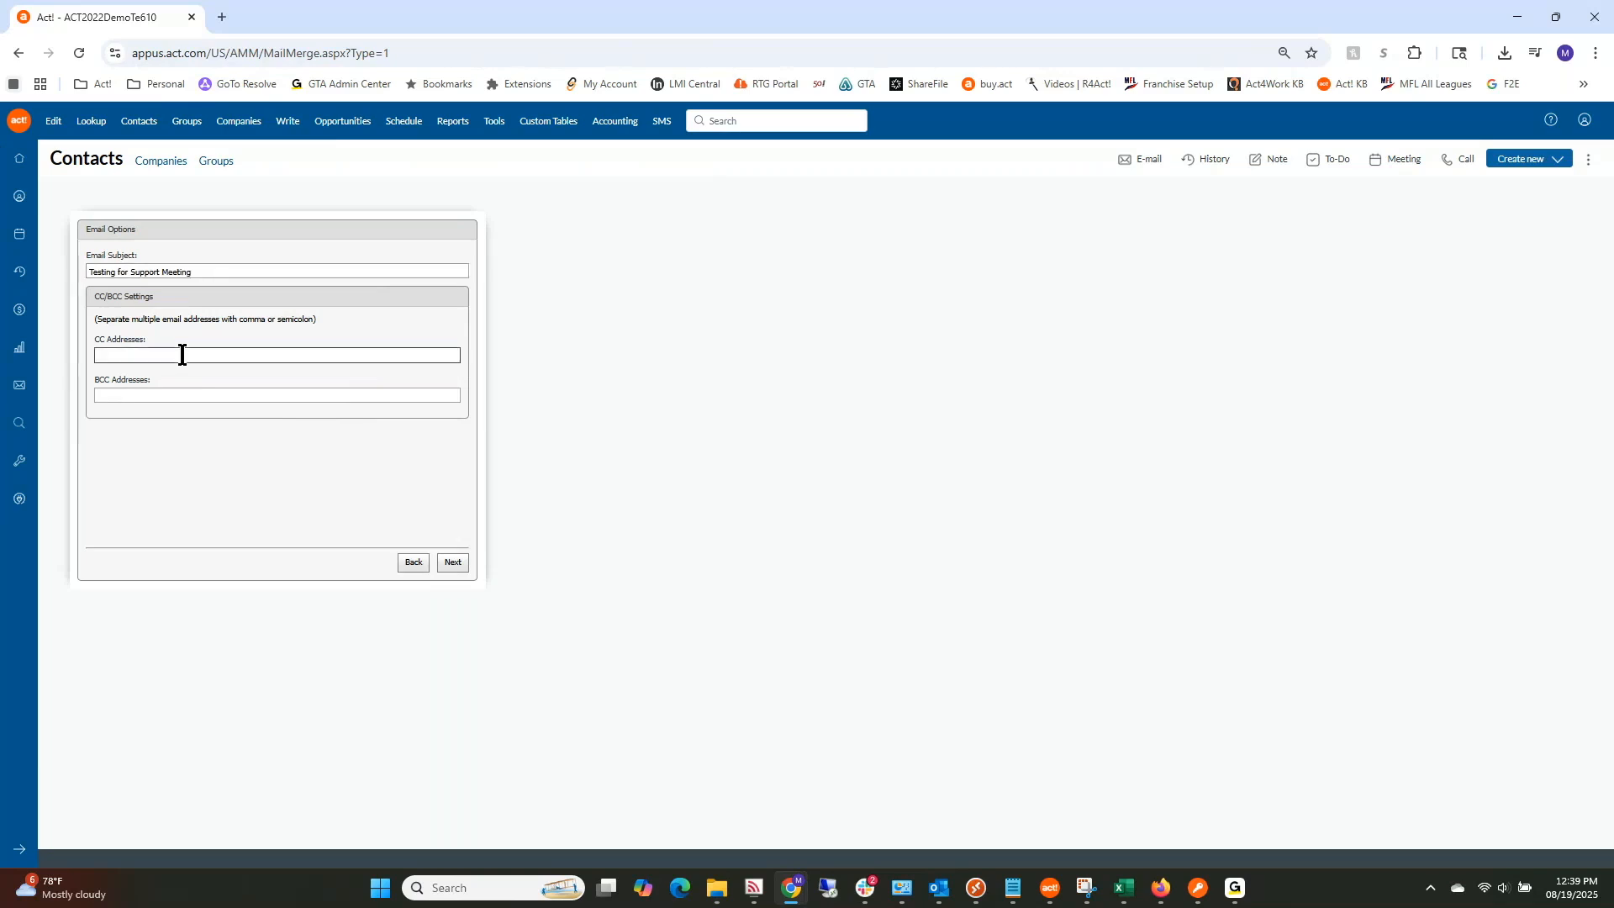
left_click(451, 565)
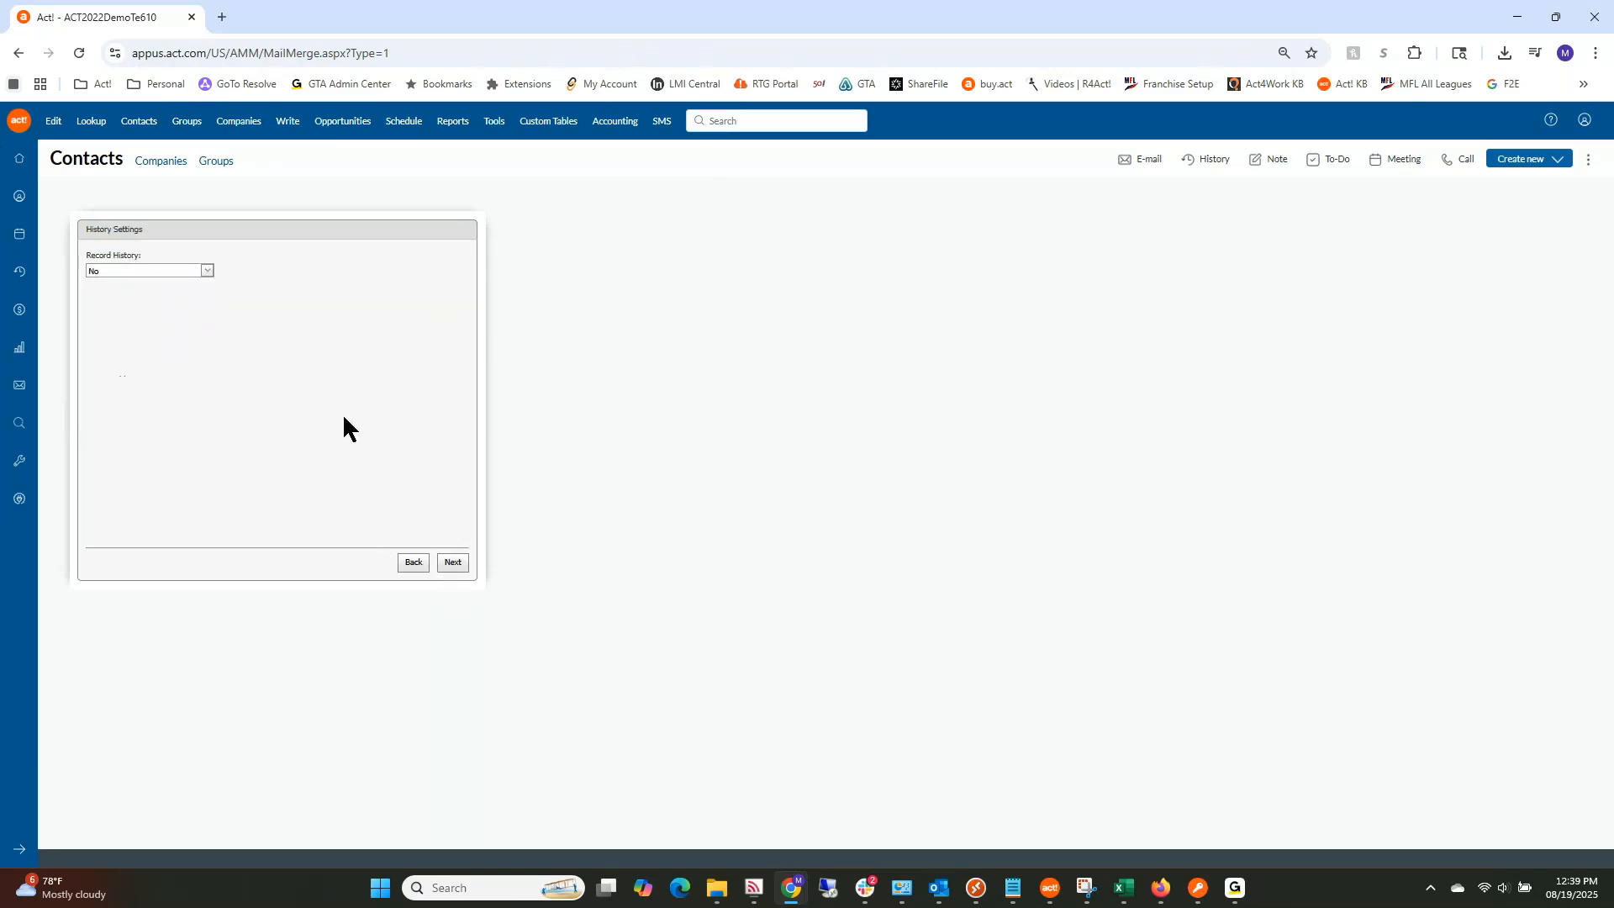
Step: Leave Record History set to No and start the mail merge from the Confirmation step
left_click(207, 270)
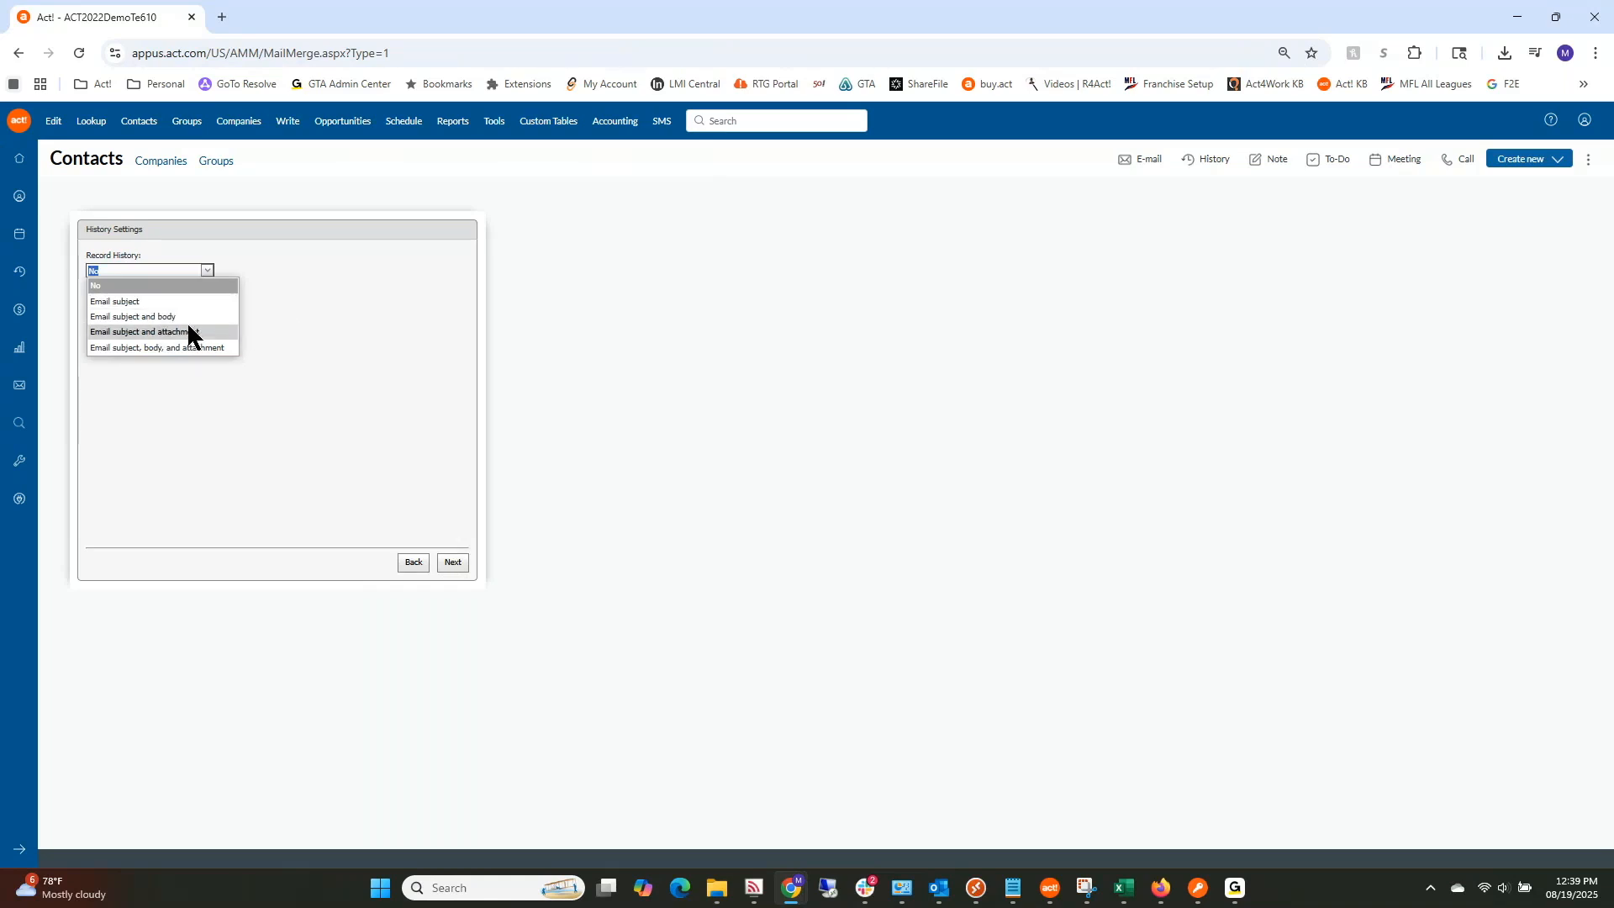
left_click(454, 559)
left_click(451, 563)
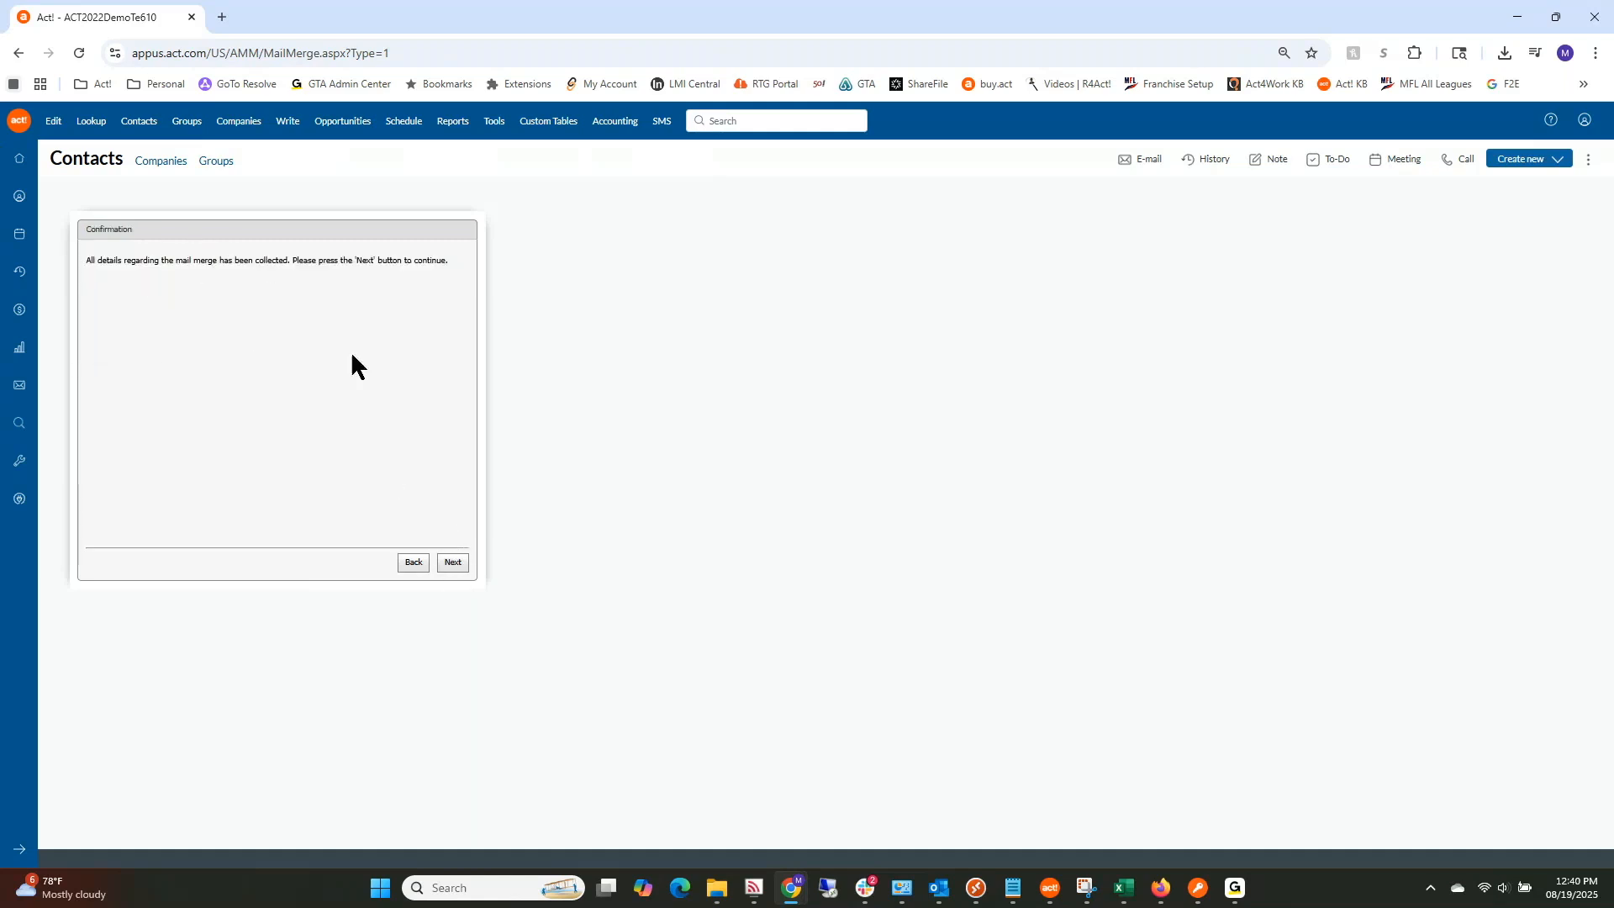
left_click(465, 563)
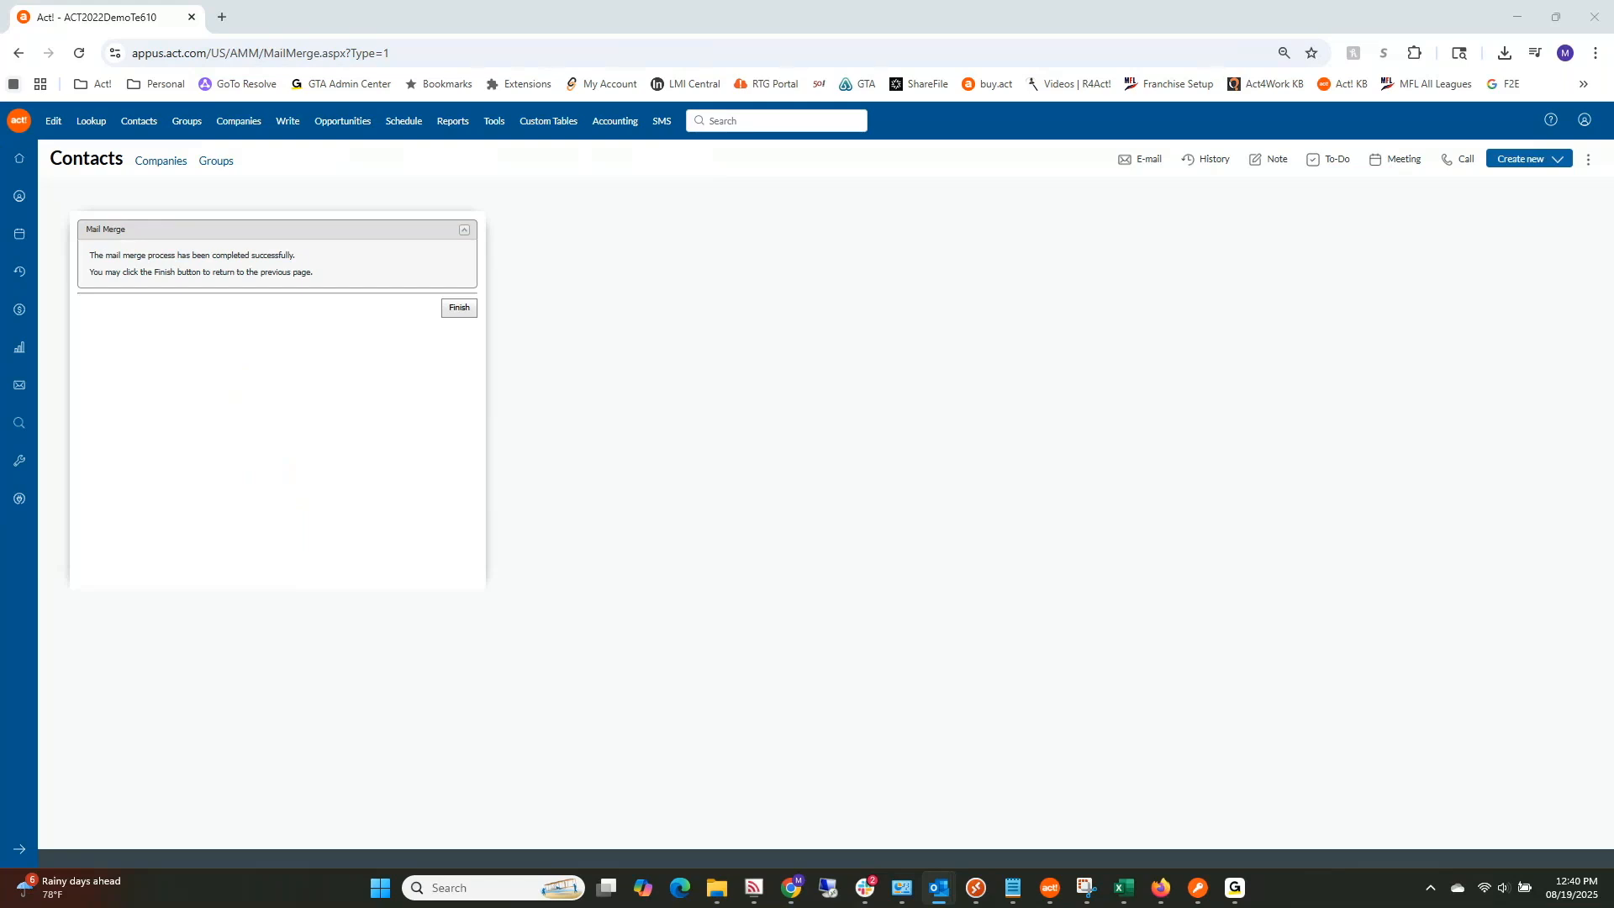
Step: Bring the received 'Testing for Support Meeting' Outlook message window into view
left_click_drag(1282, 623, 824, 254)
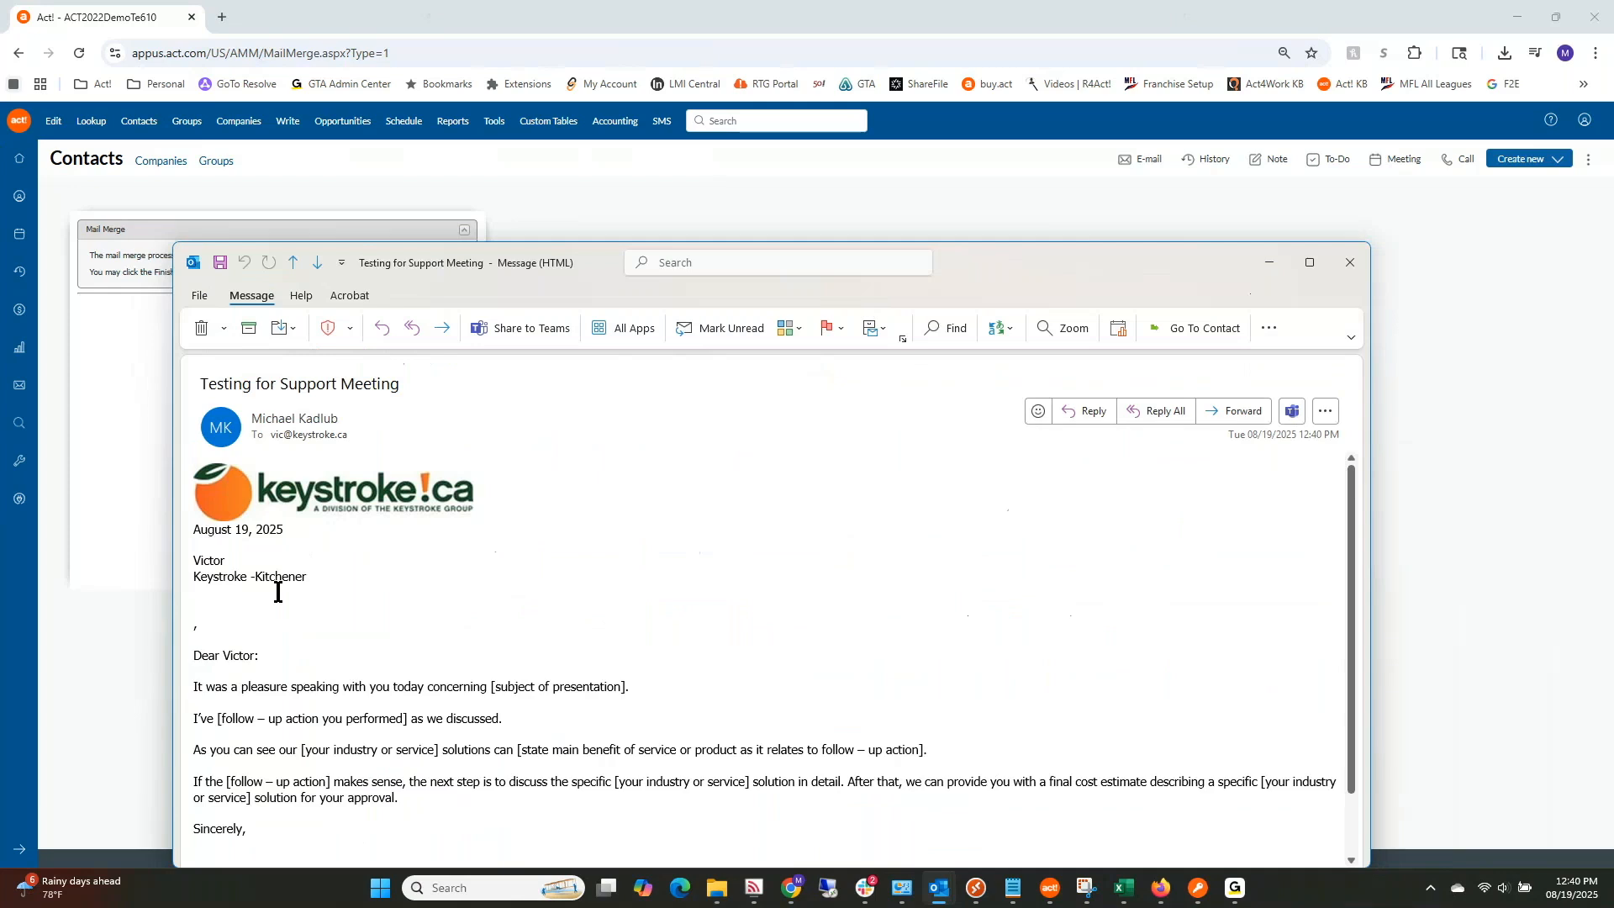
Step: Review the merged email with the keystroke!ca logo in Outlook, close it, and finish the mail merge
left_click_drag(1124, 260, 1165, 189)
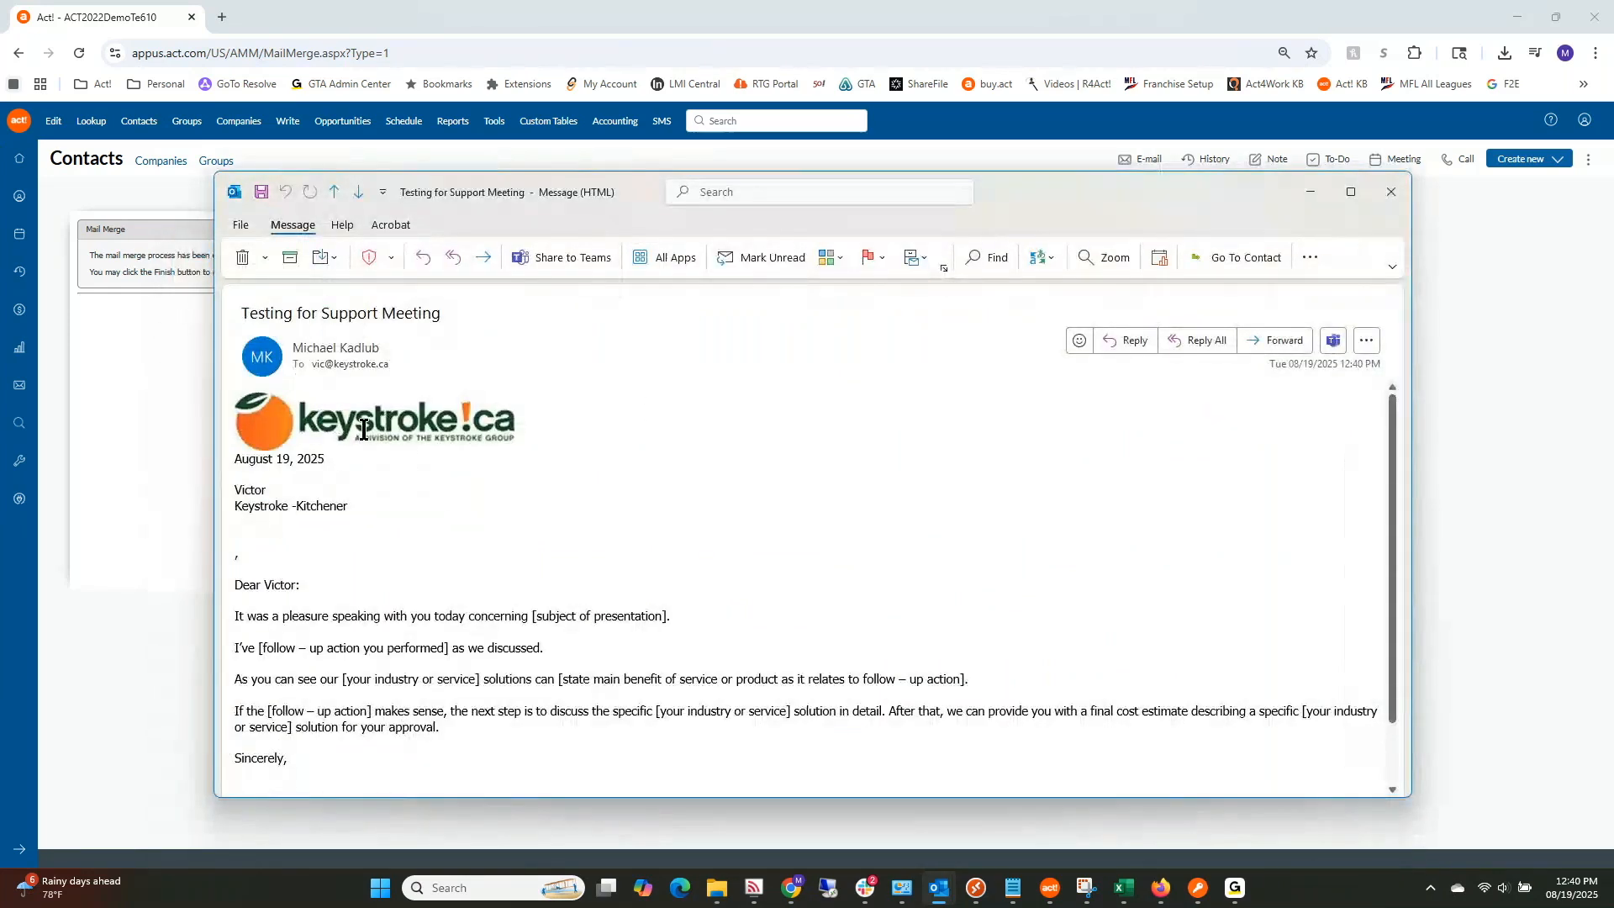
left_click_drag(1169, 186, 1171, 176)
scroll(1138, 628, "down", 3)
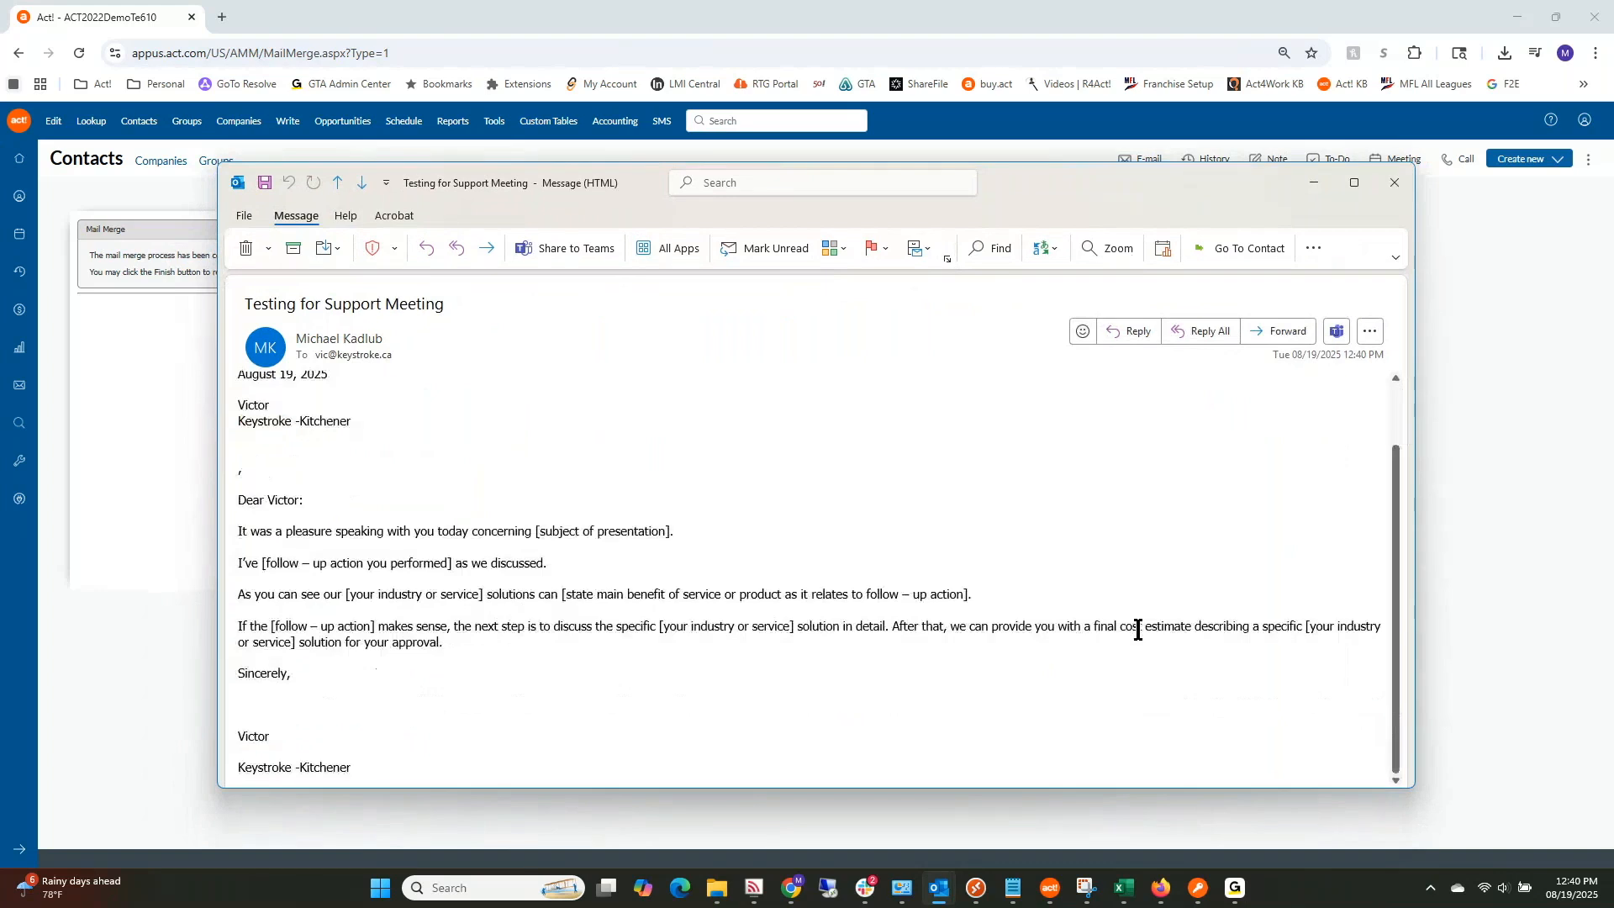
scroll(1138, 629, "up", 3)
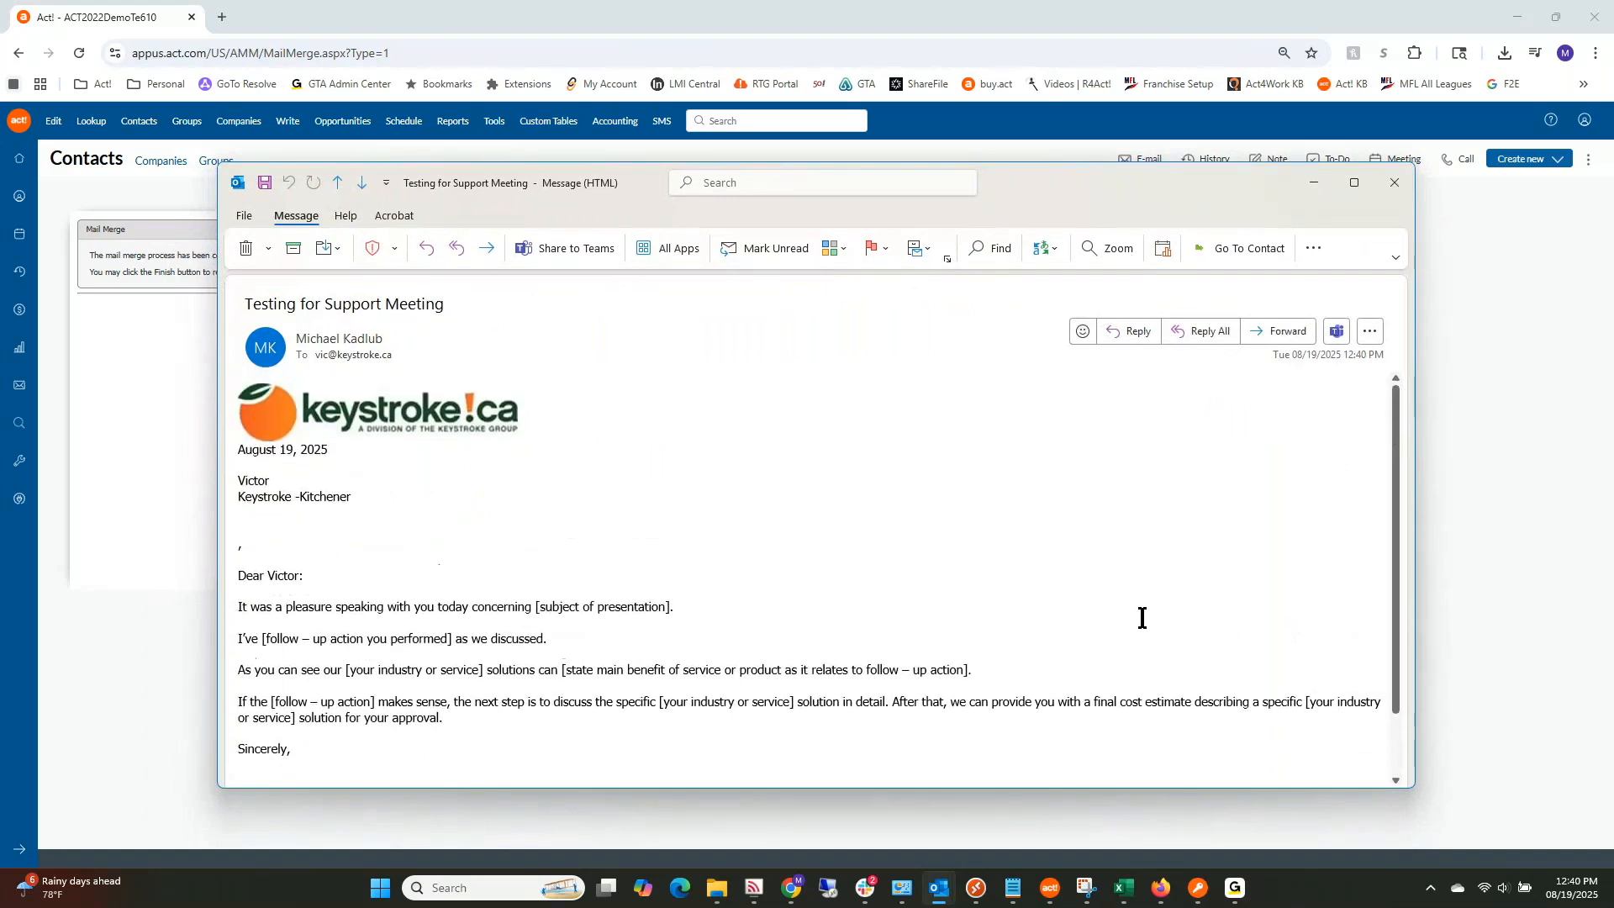
left_click(1391, 183)
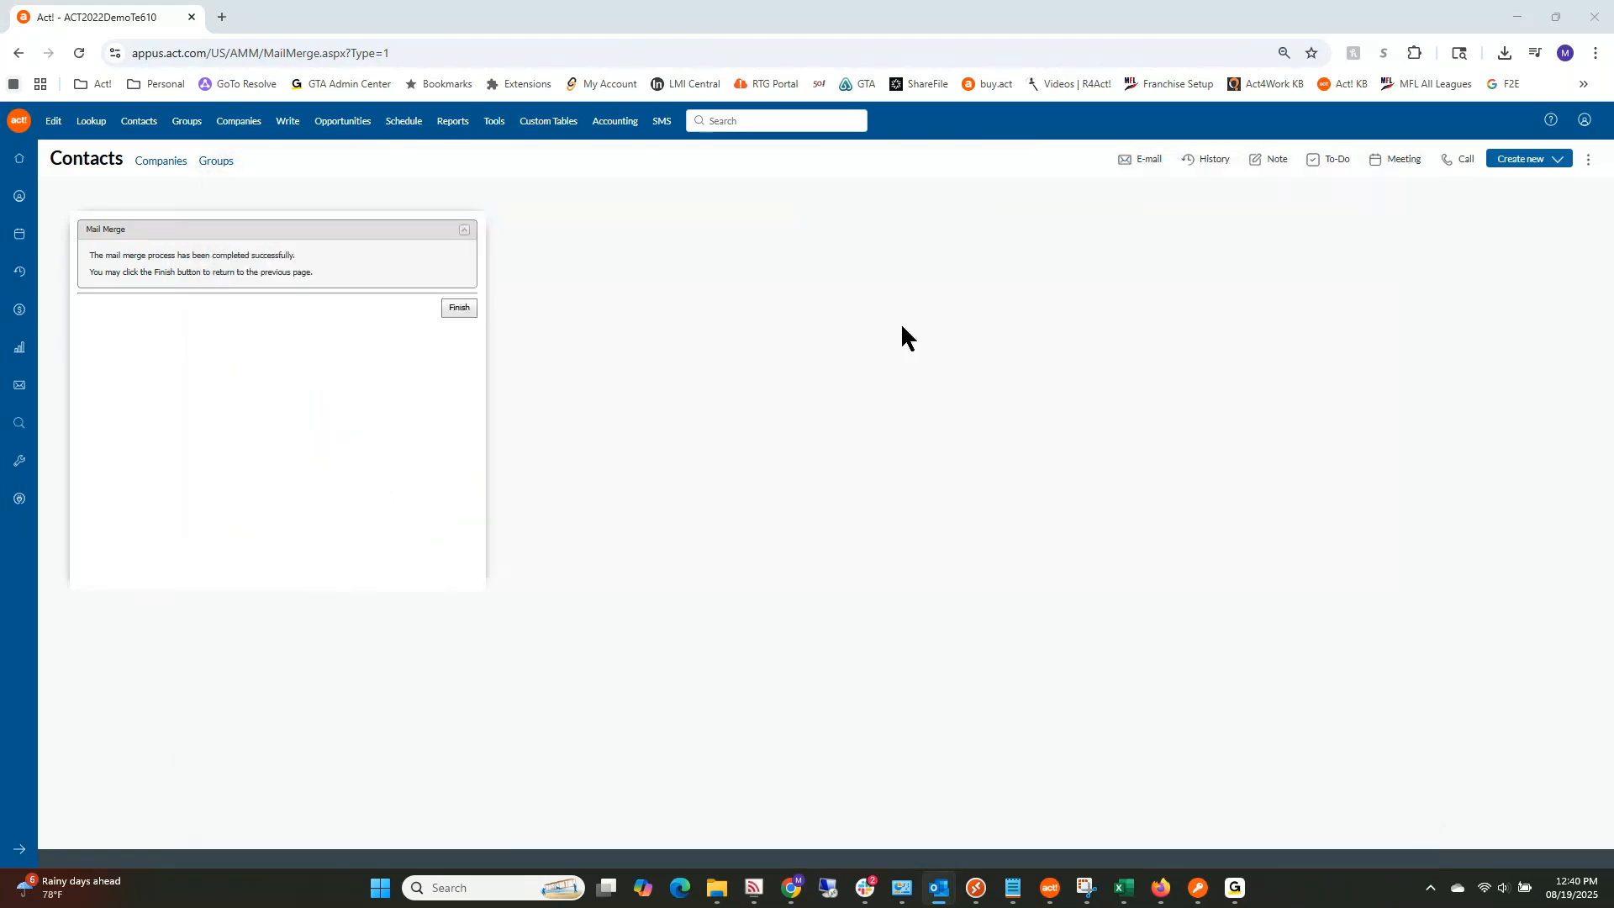
left_click(461, 308)
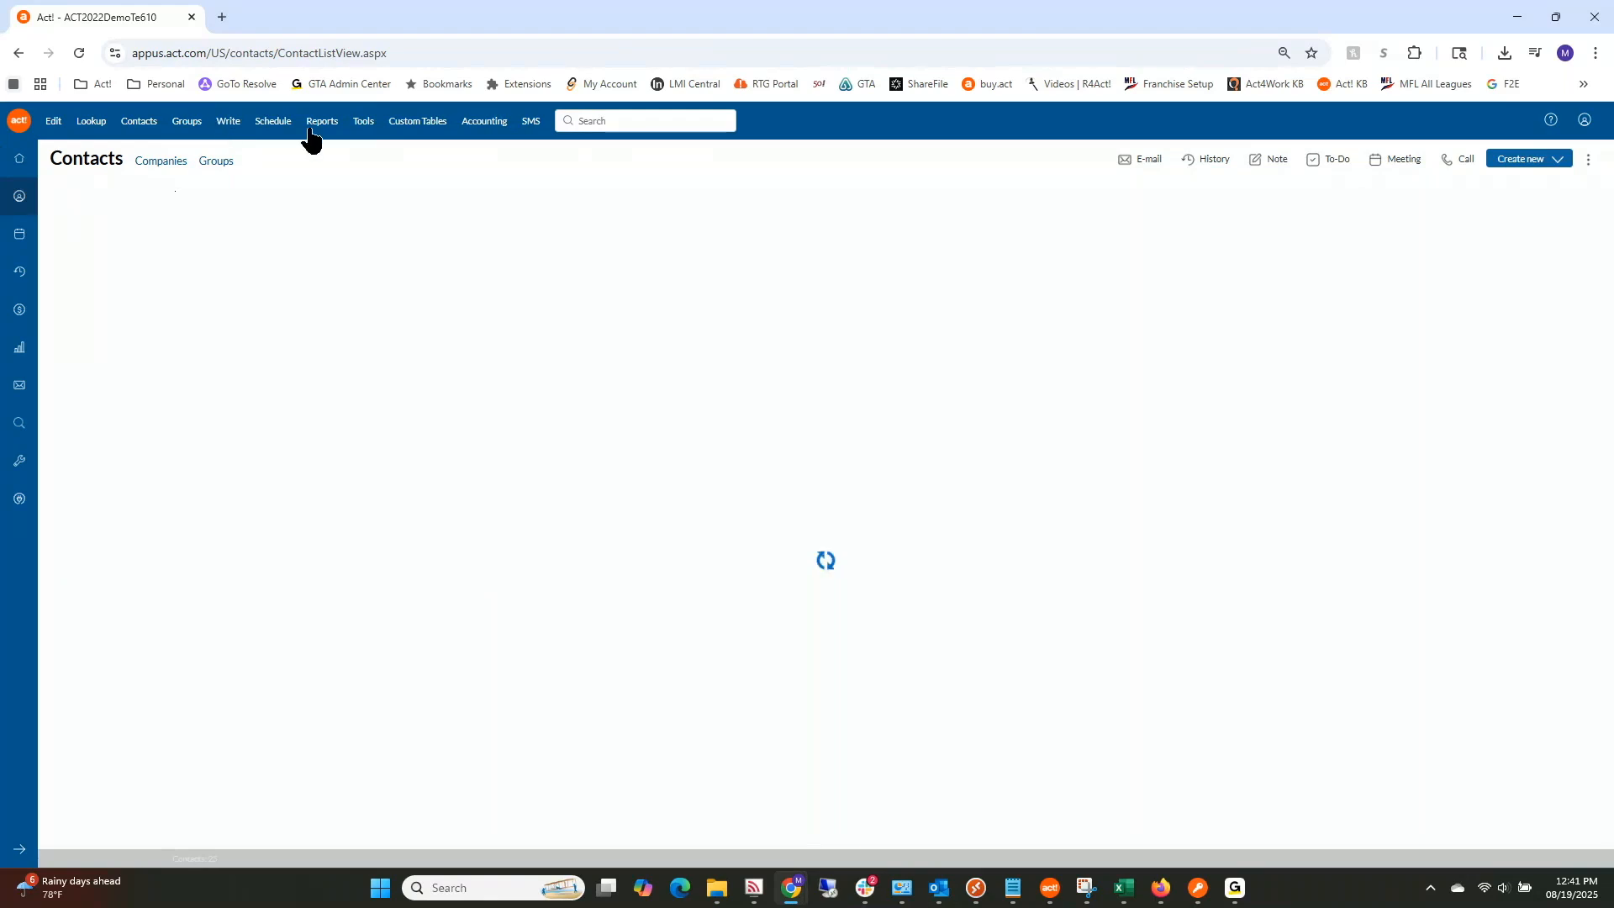
Step: Start a new Word mail merge using the Testing for Support Meeting.a4tpl template
left_click(232, 123)
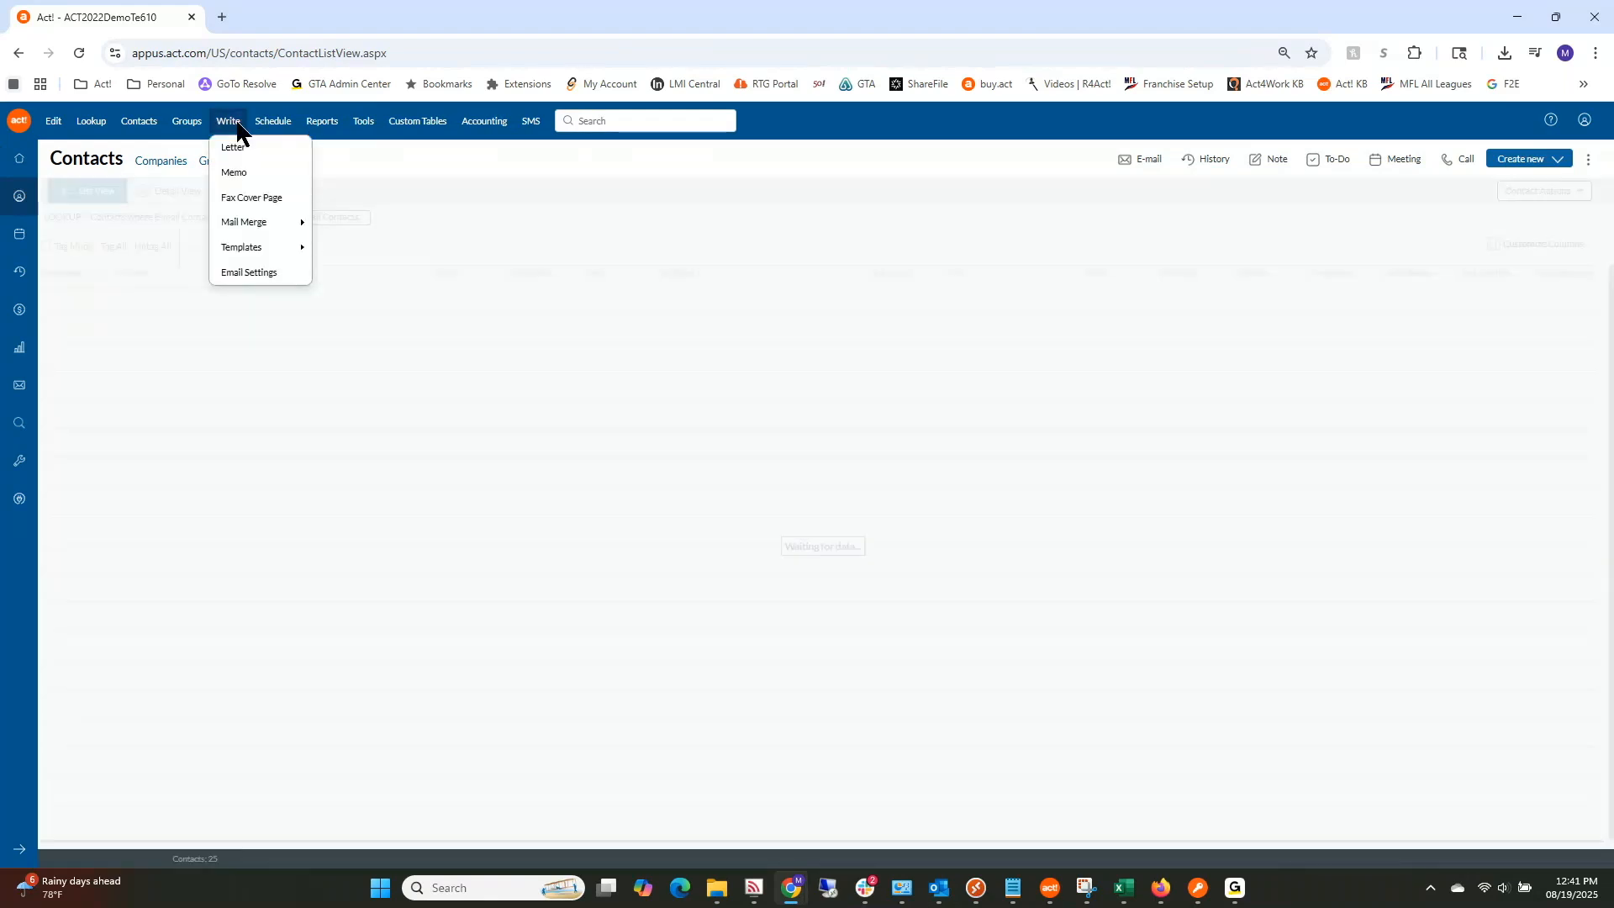
mouse_move(255, 247)
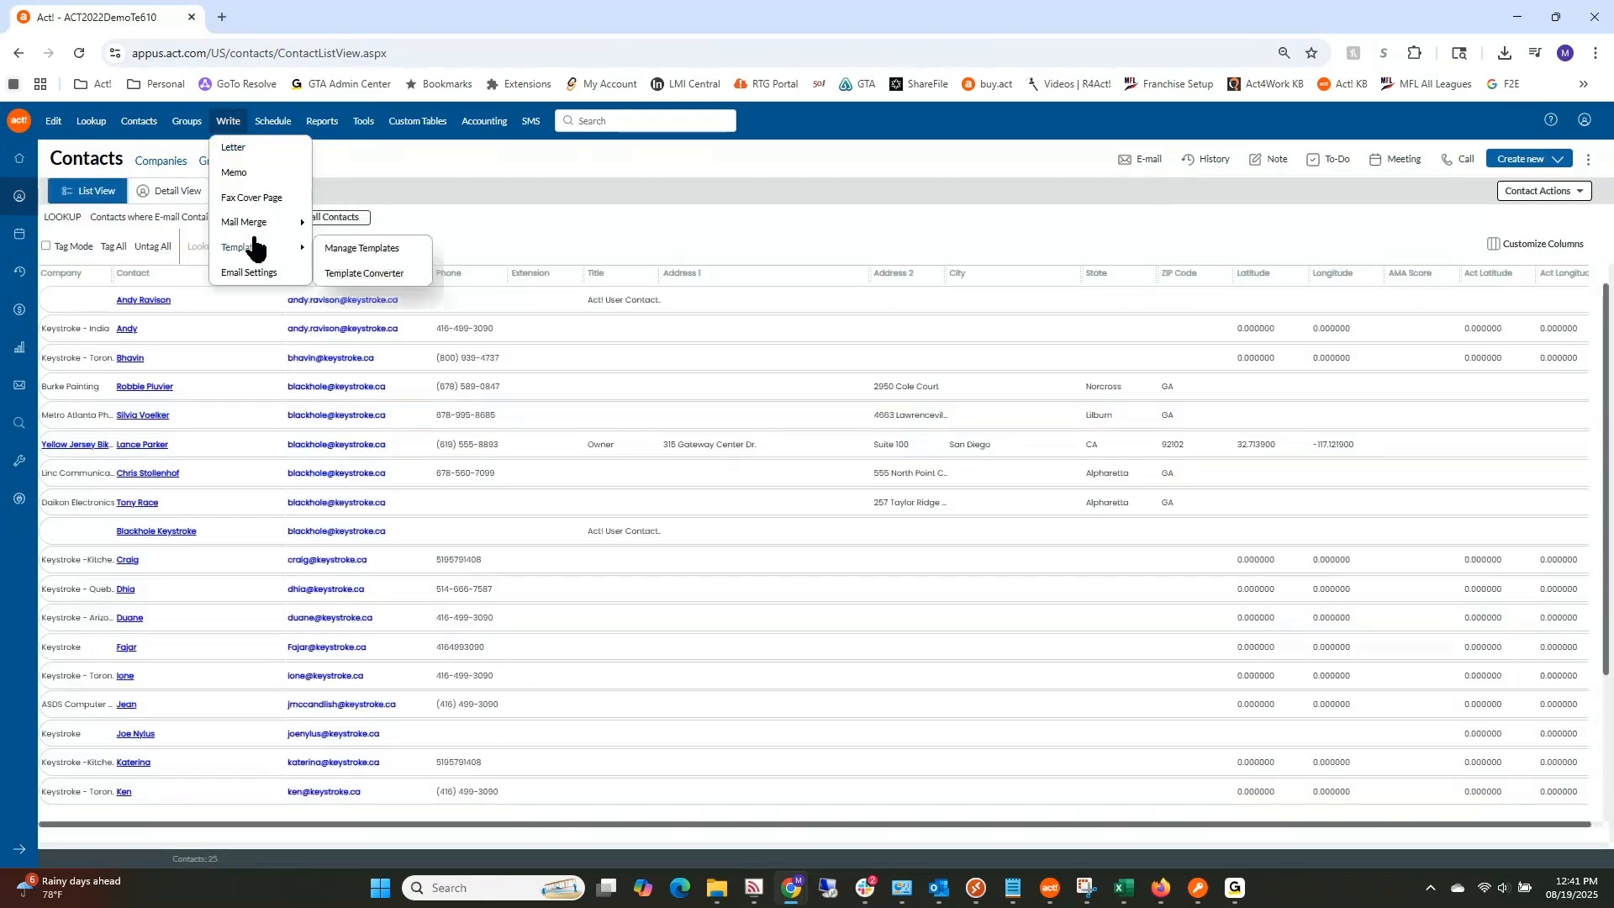
left_click(353, 222)
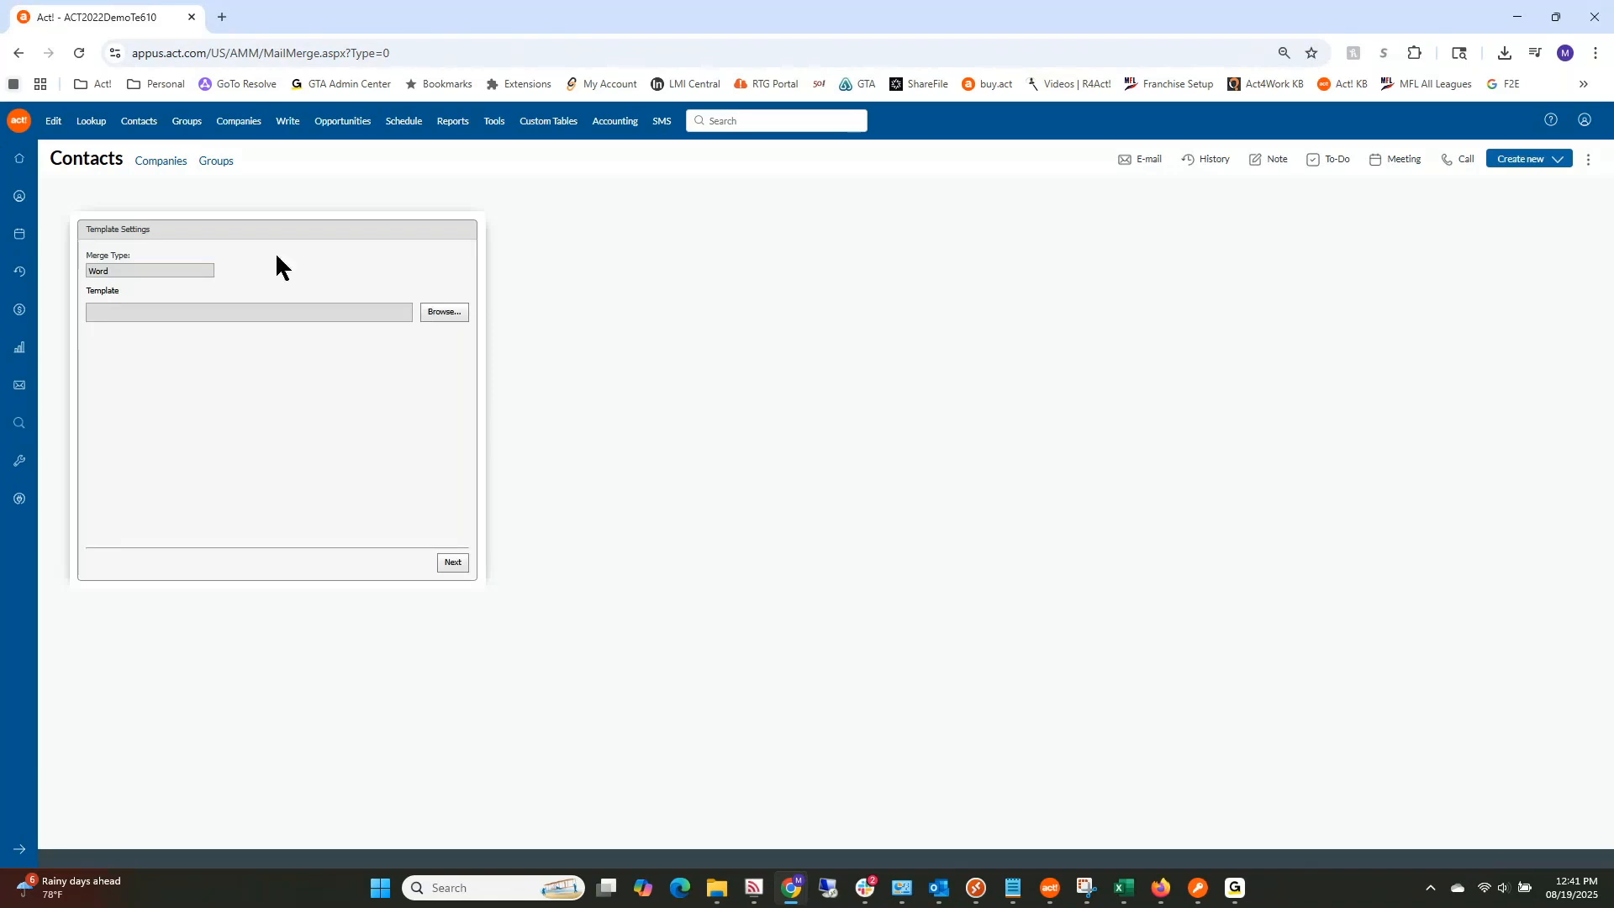
left_click(445, 312)
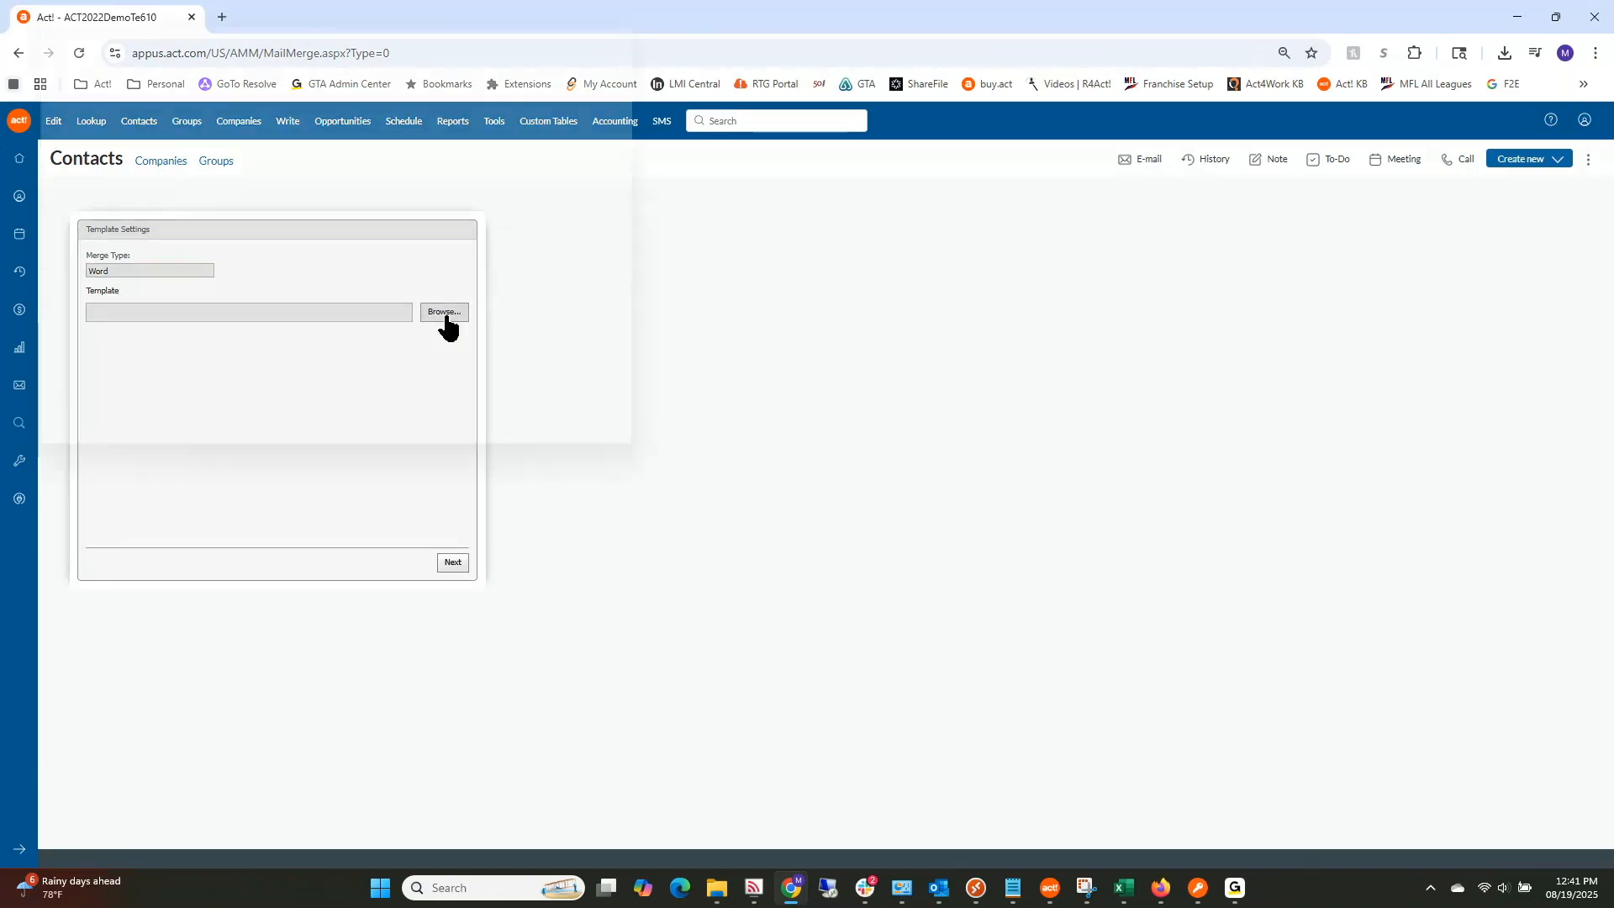
left_click(477, 107)
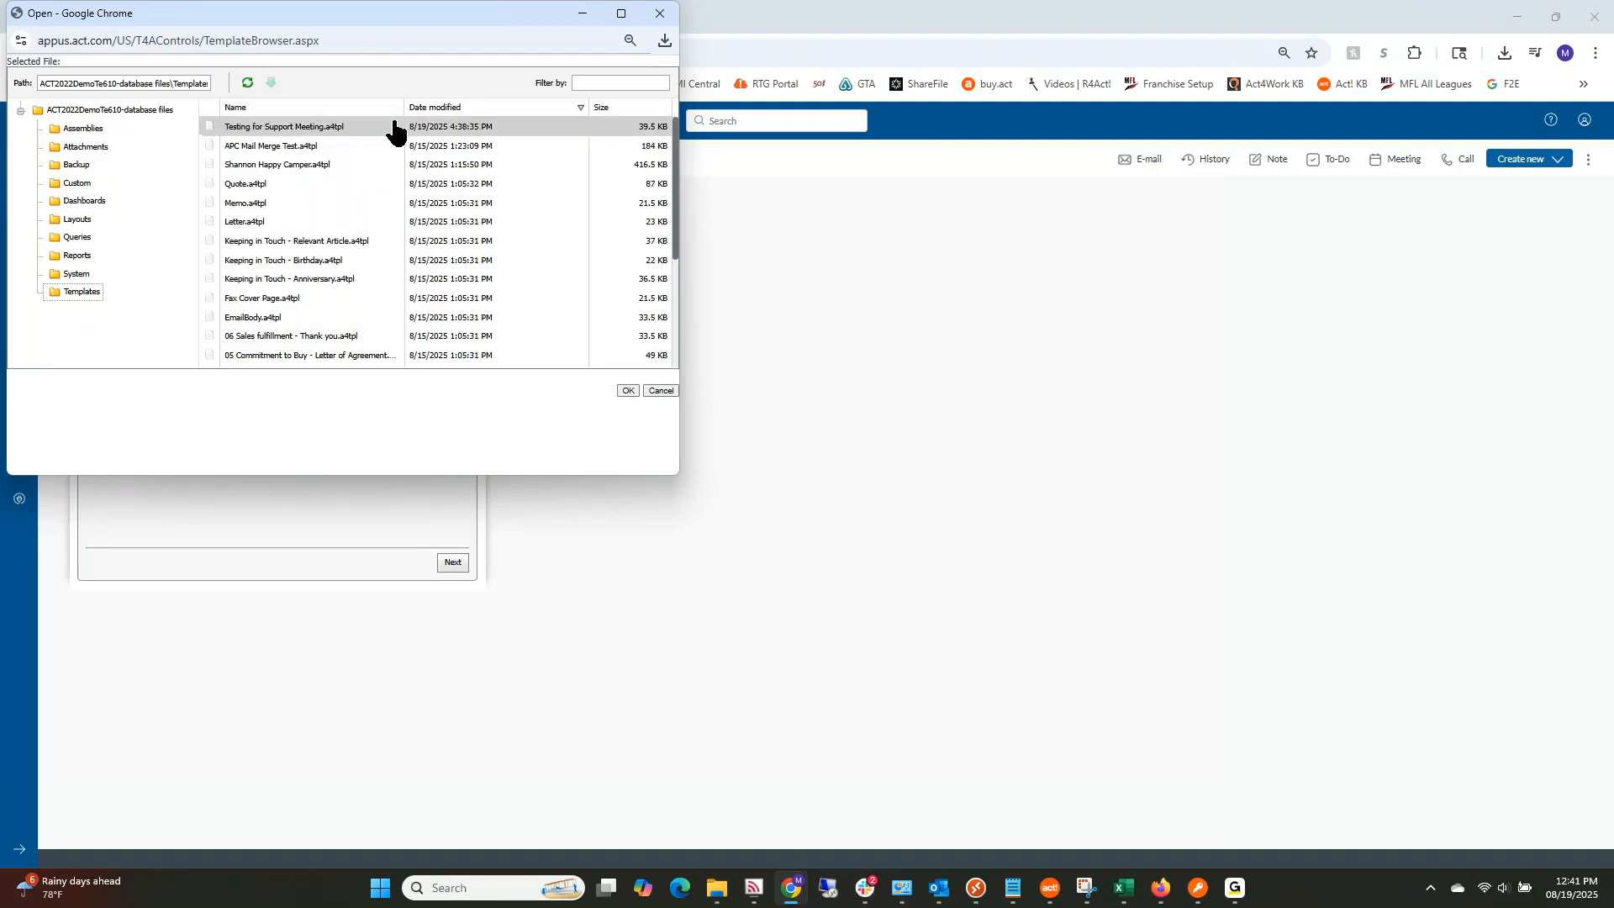
left_click(336, 126)
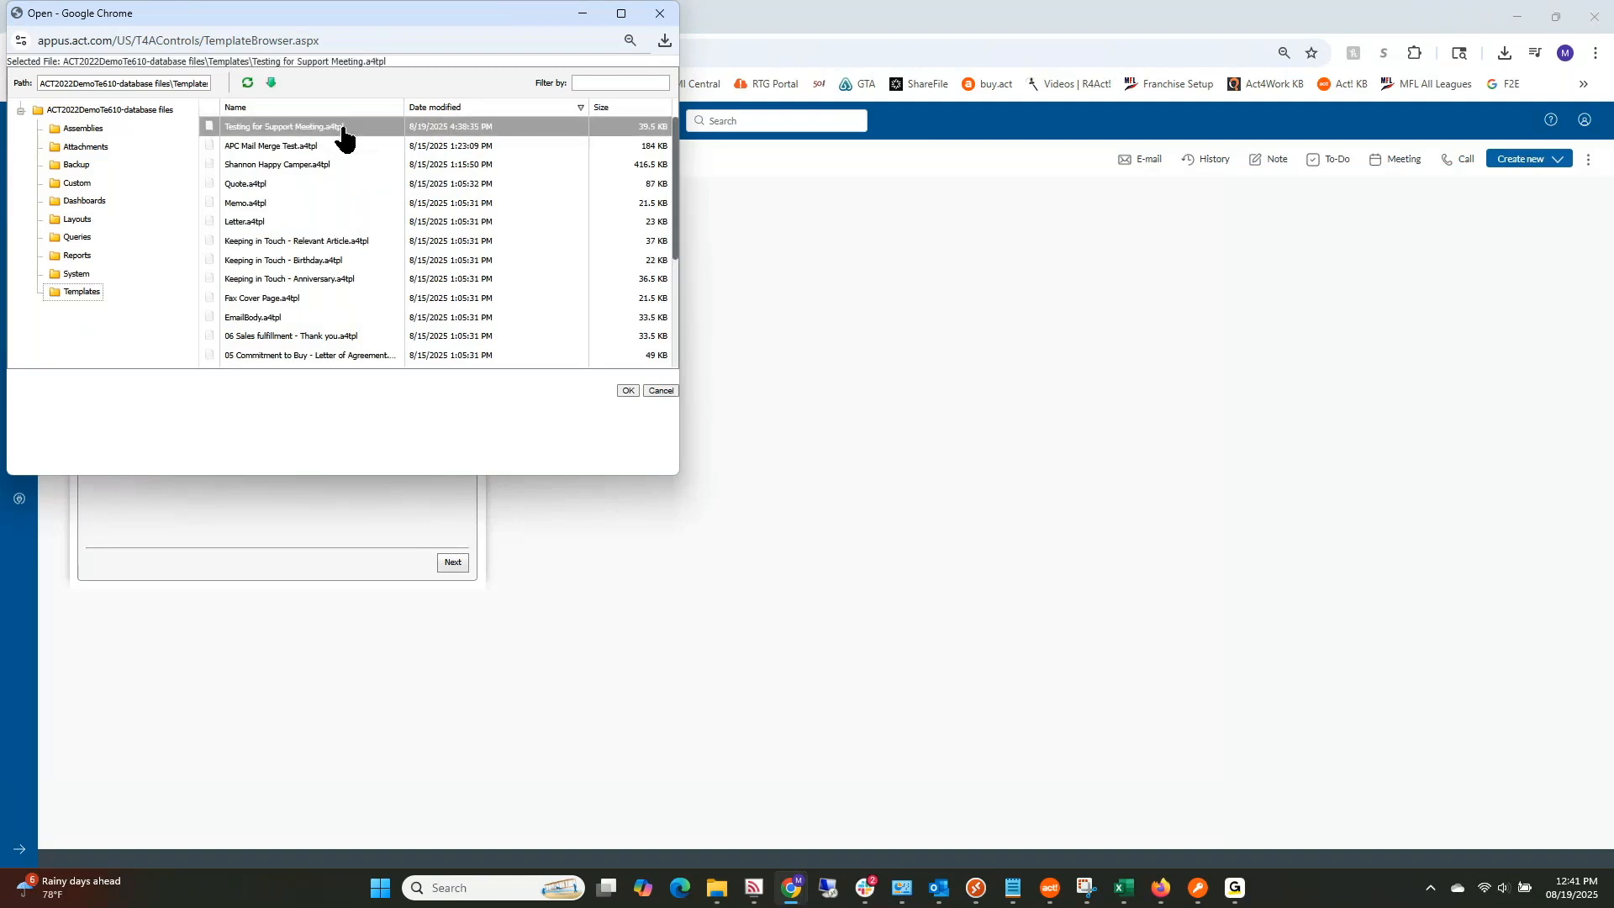
left_click(628, 391)
Step: Accept the contact, history and confirmation defaults to produce merged_document (1).docx, then check downloads
left_click(450, 563)
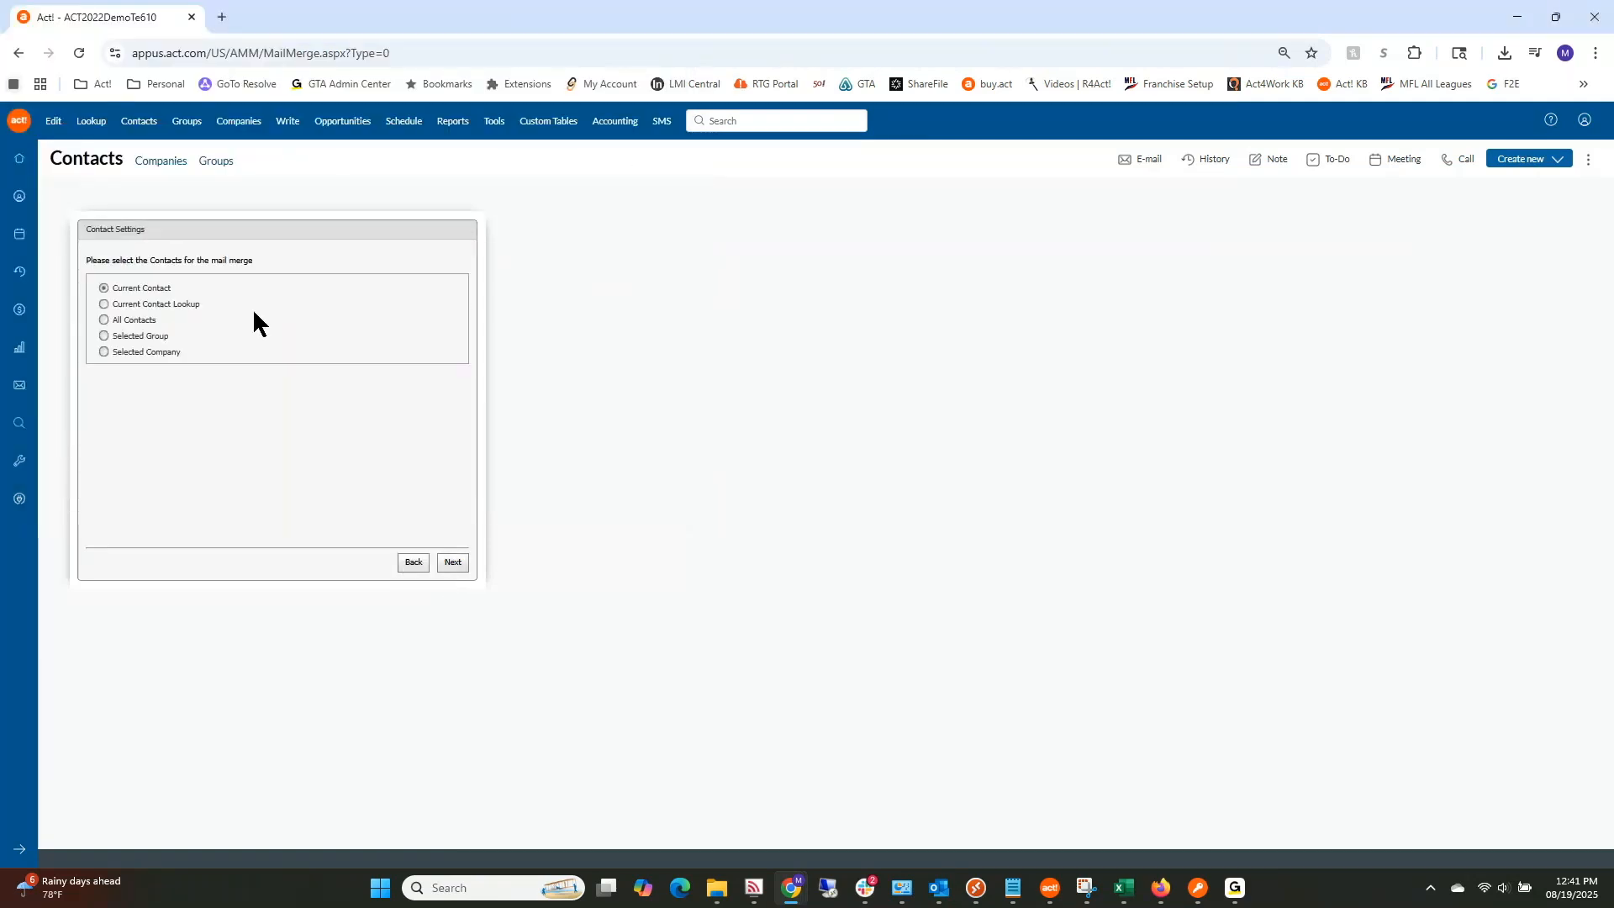
left_click(451, 563)
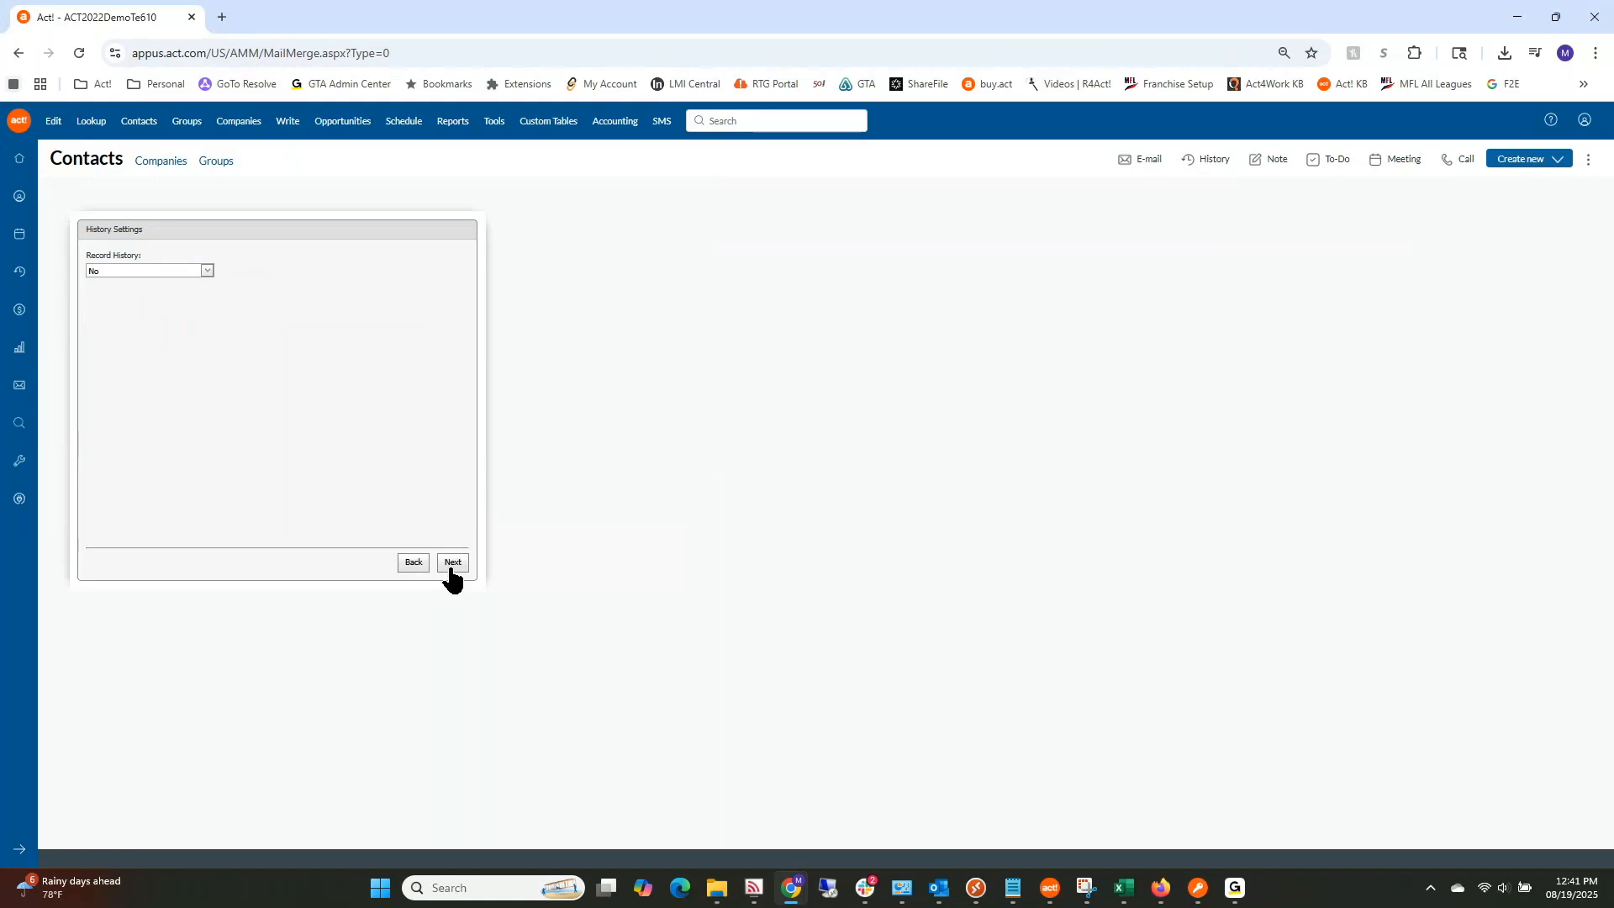
left_click(451, 563)
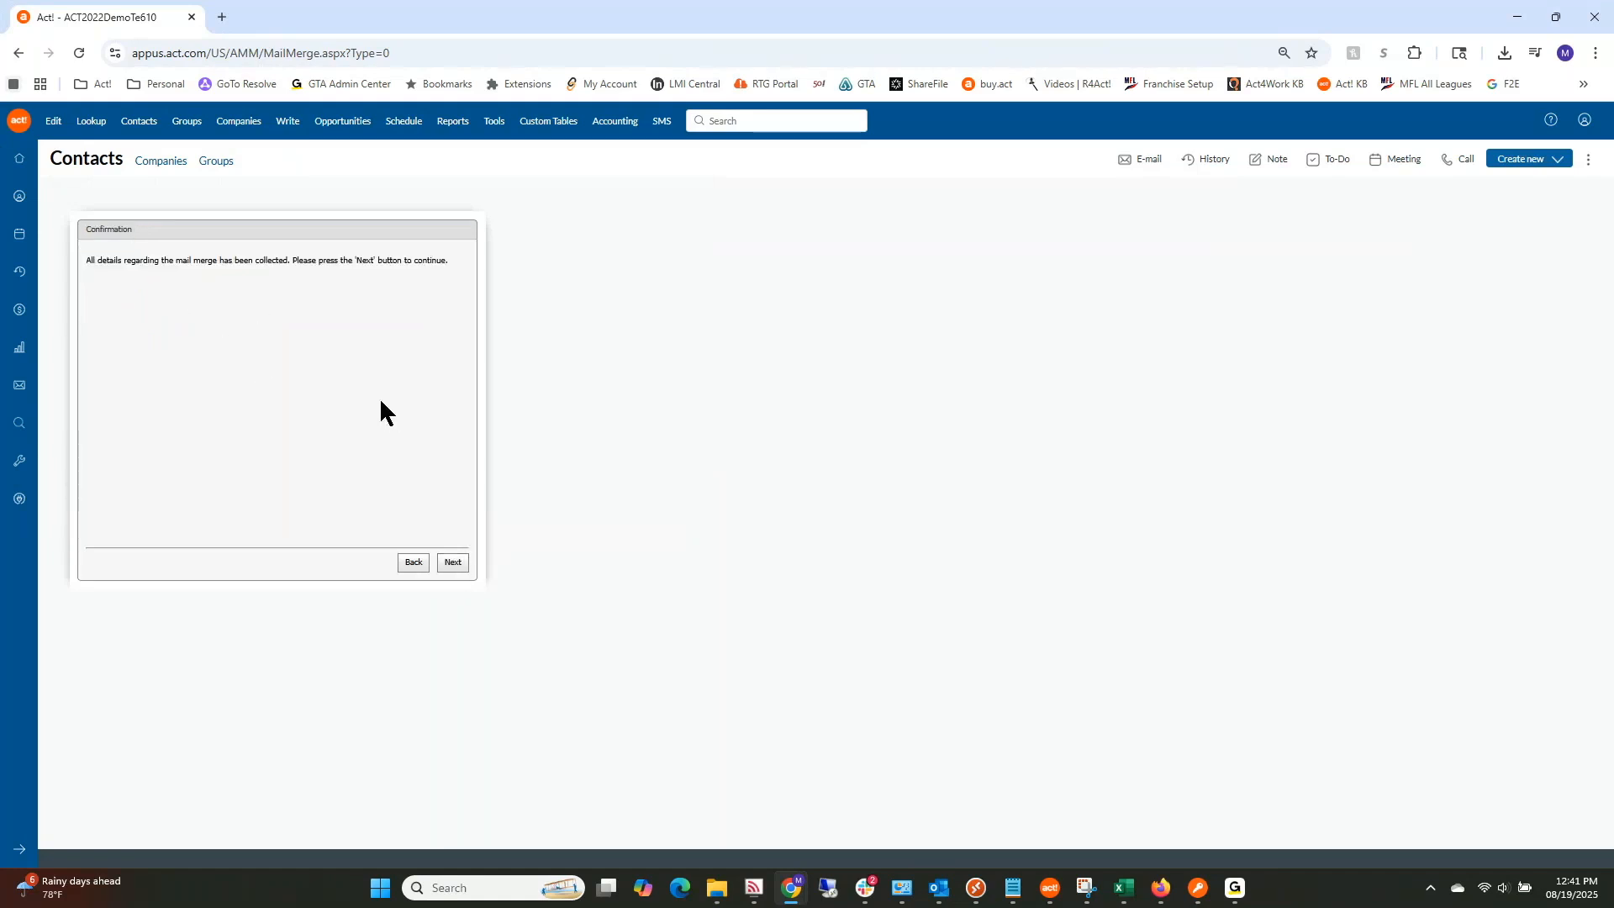
left_click(453, 563)
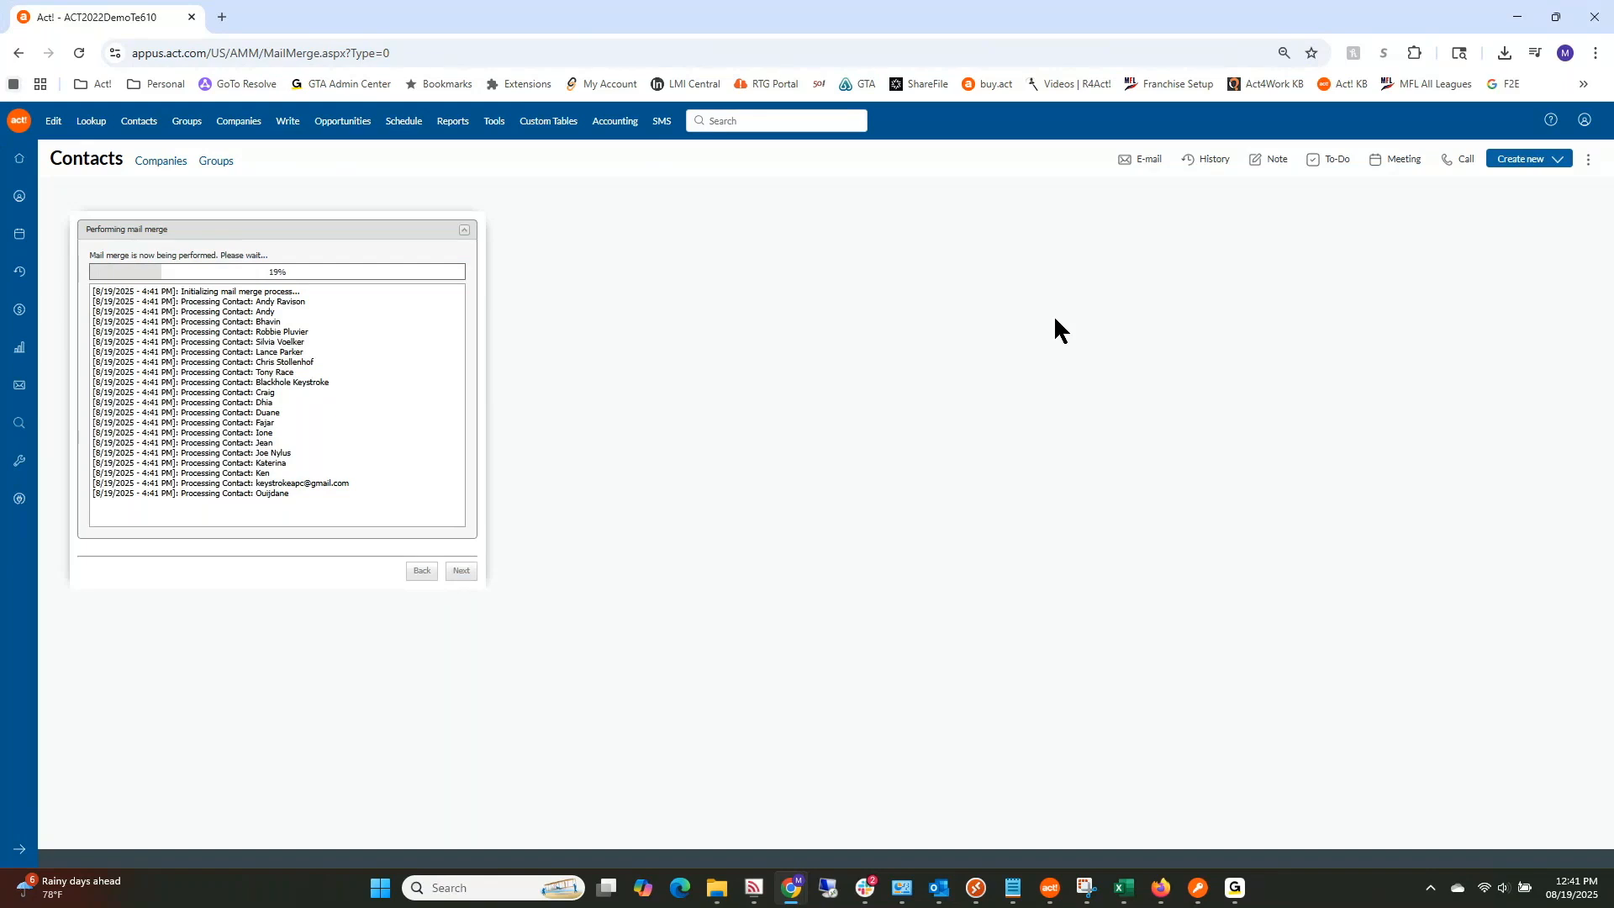
left_click(1503, 53)
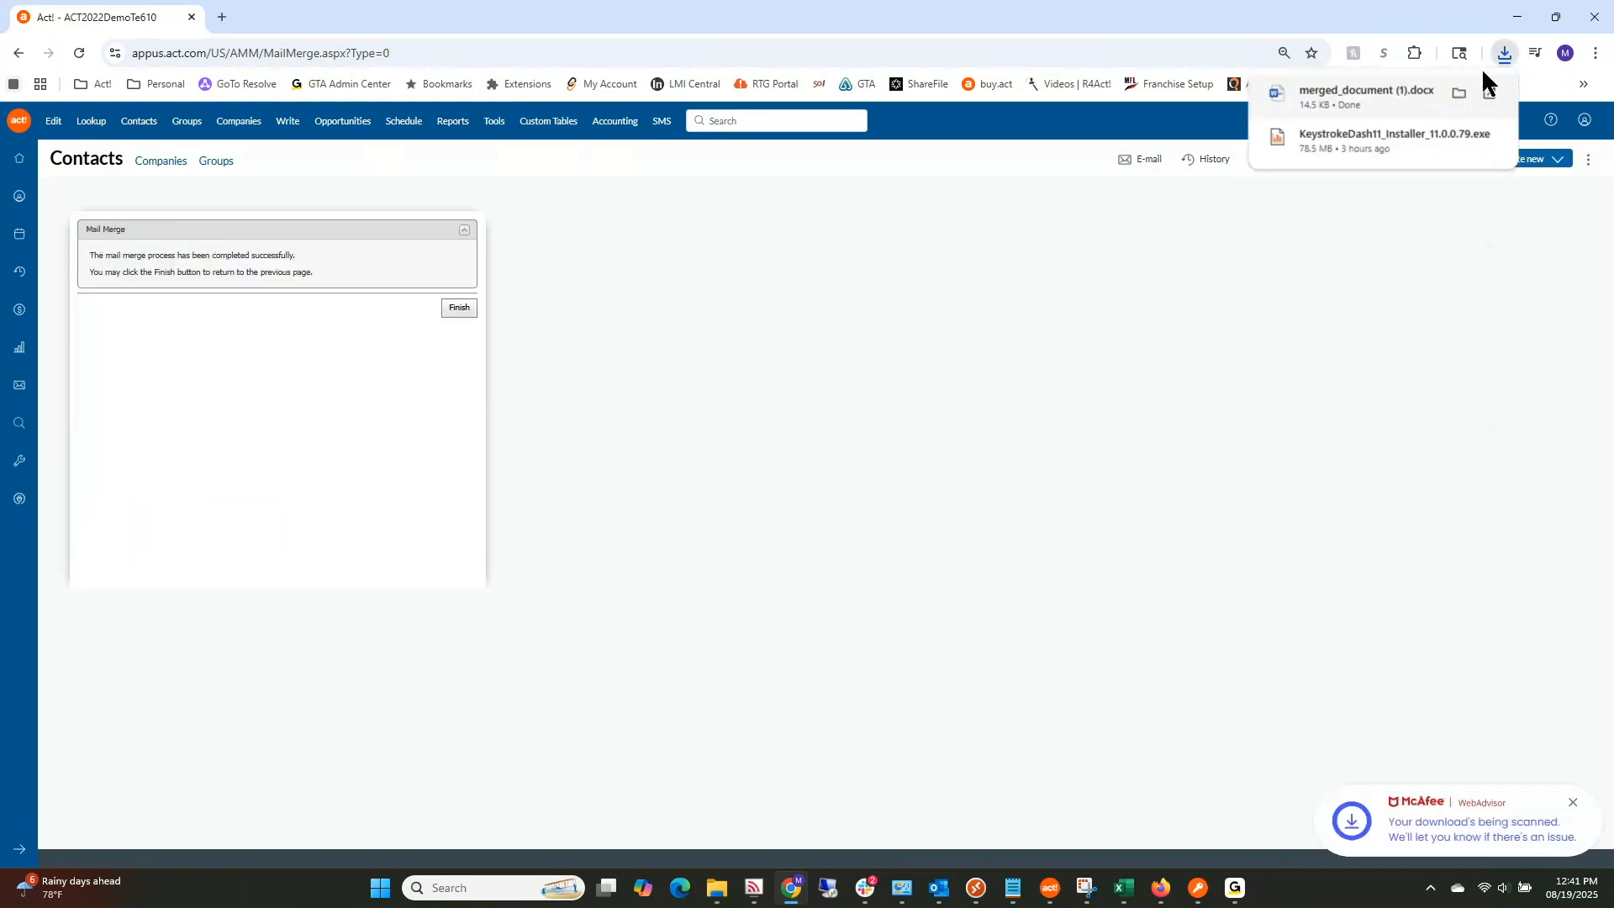
Step: Open merged_document (1).docx, scroll through the logo-headed letters, and minimize Word
left_click(1459, 94)
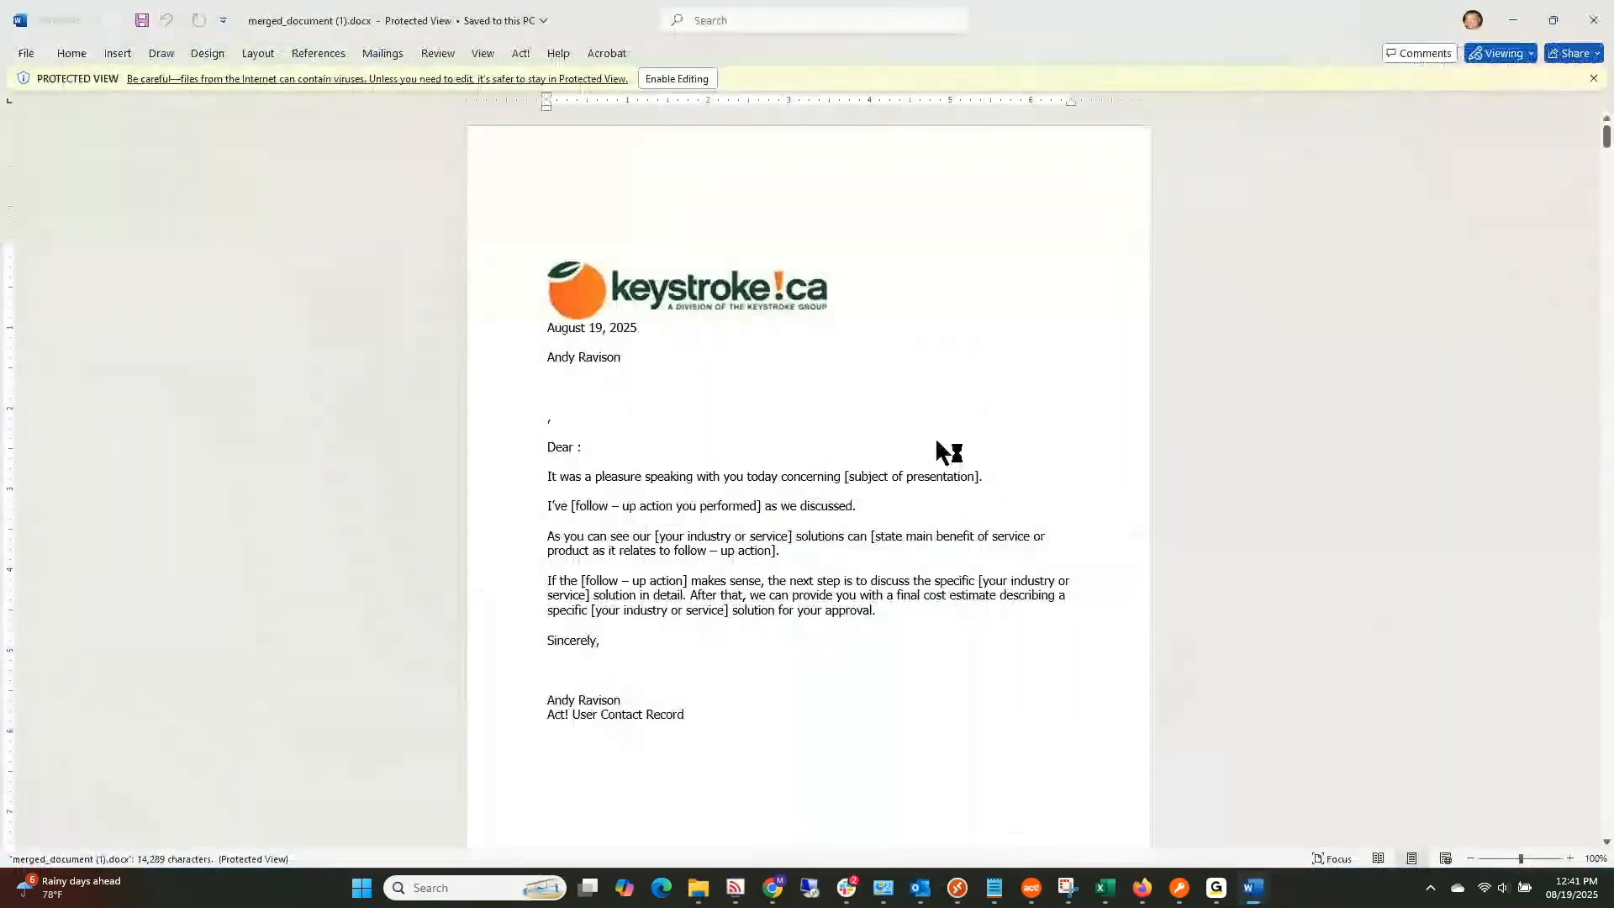
scroll(824, 402, "down", 10)
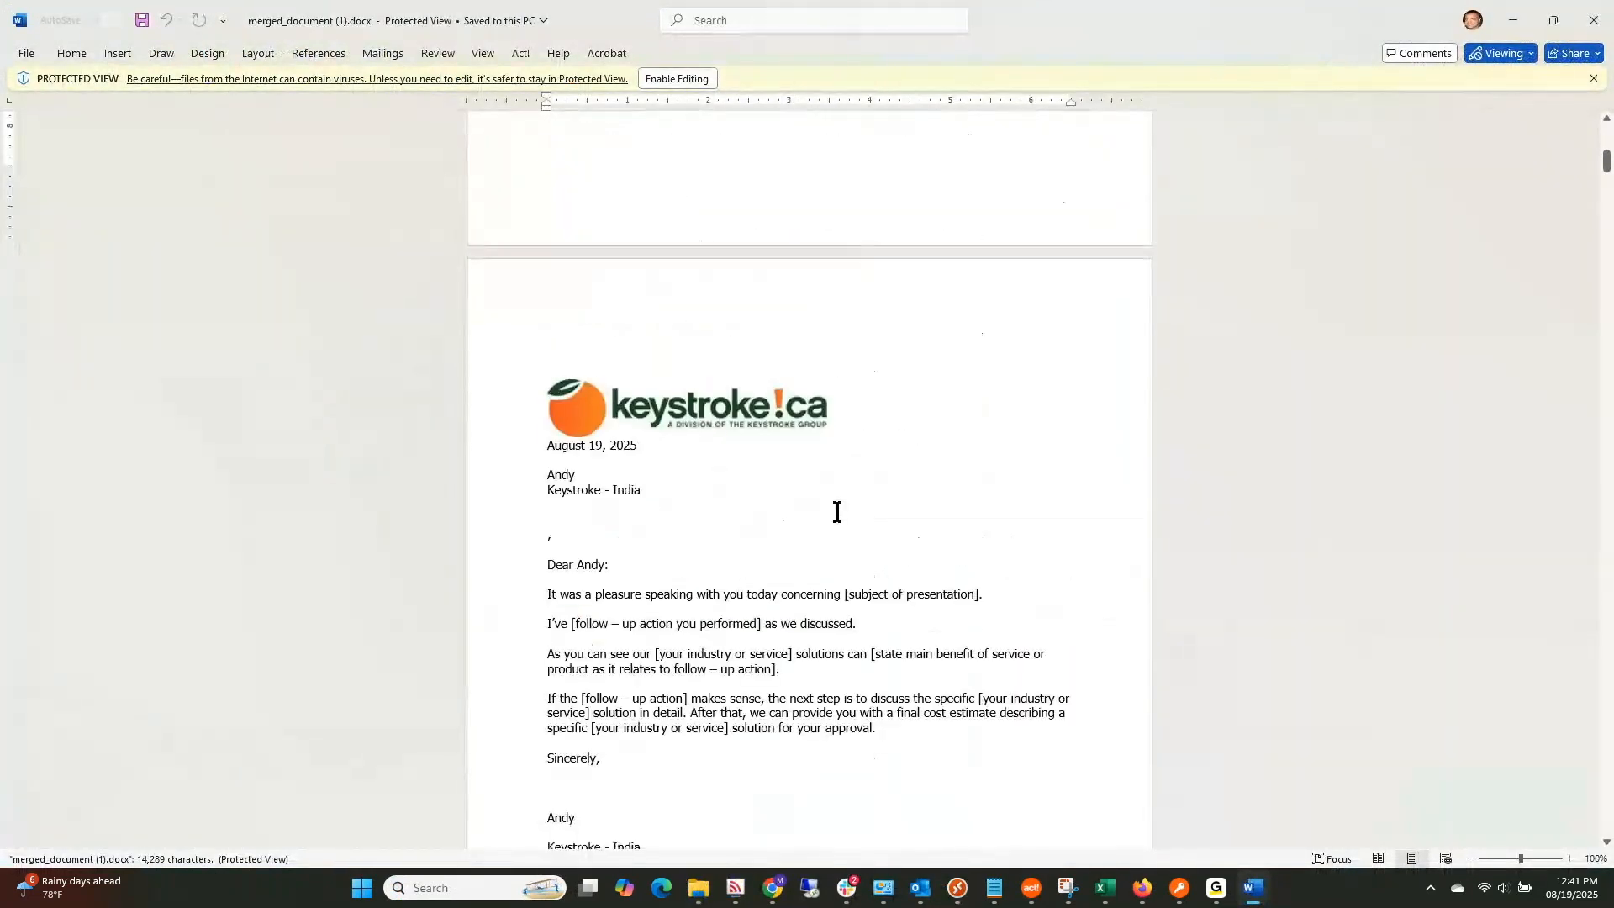
scroll(837, 508, "down", 15)
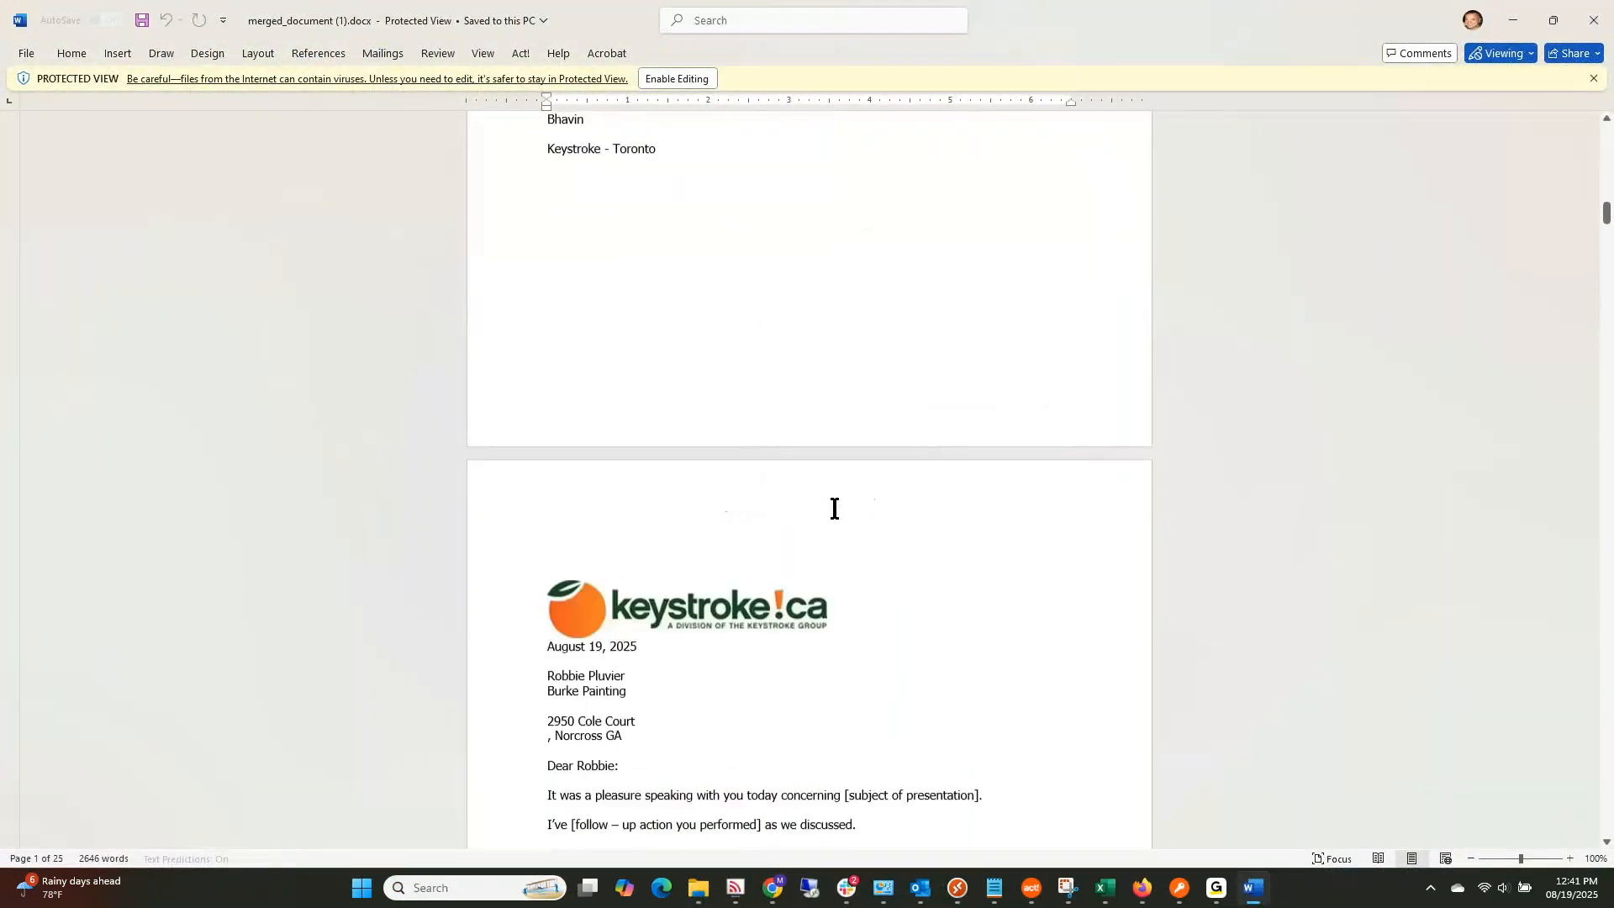
scroll(834, 509, "down", 8)
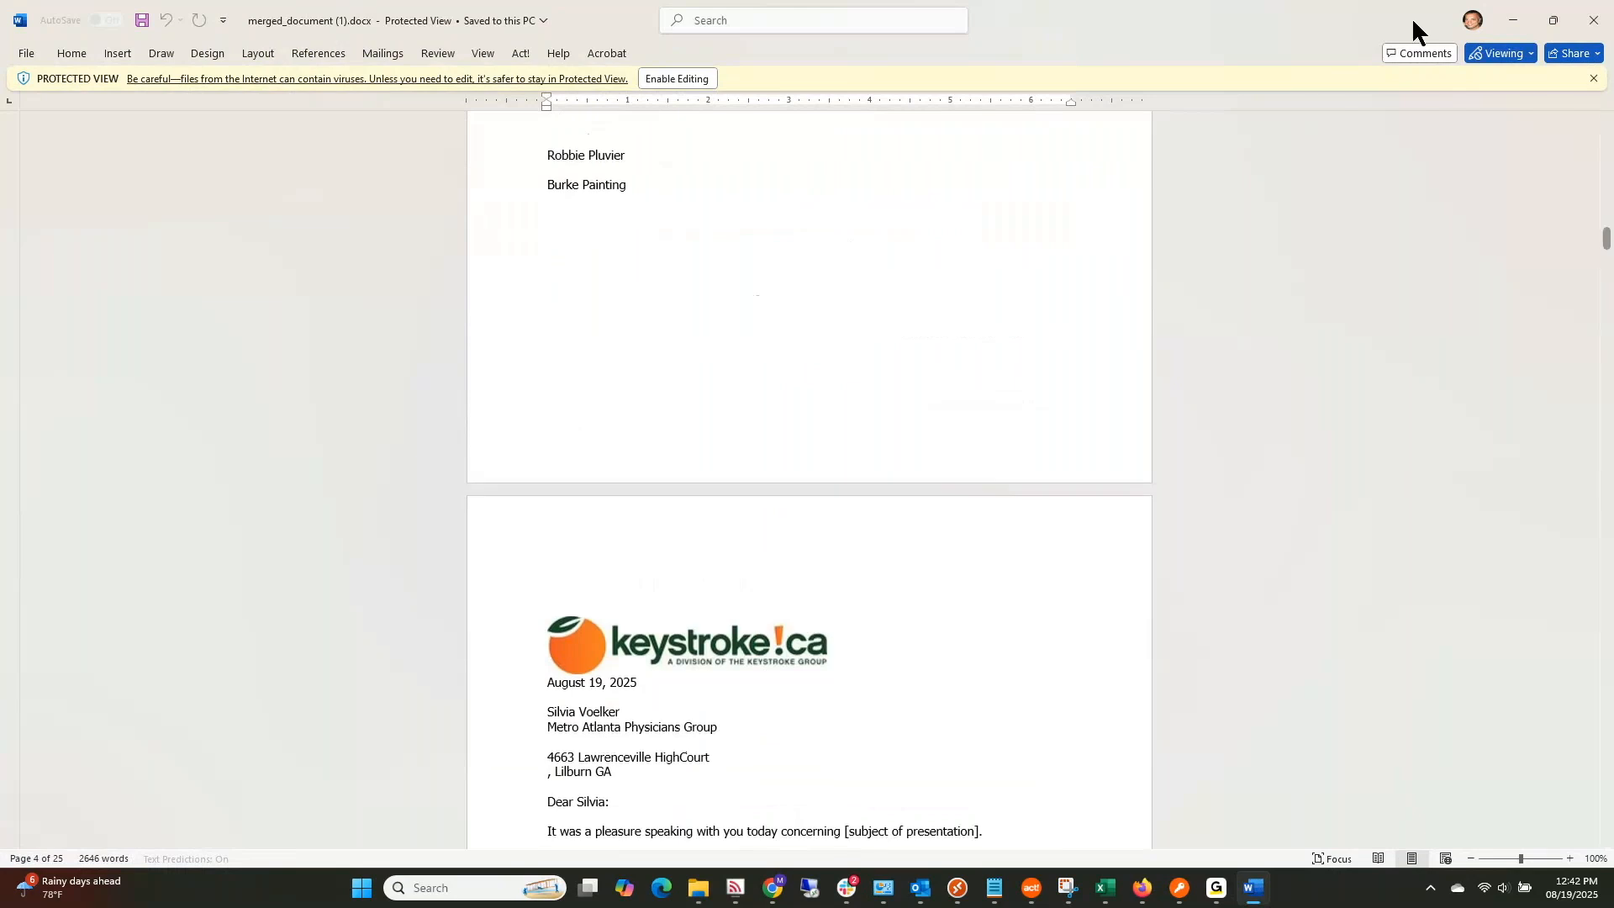
left_click(1510, 20)
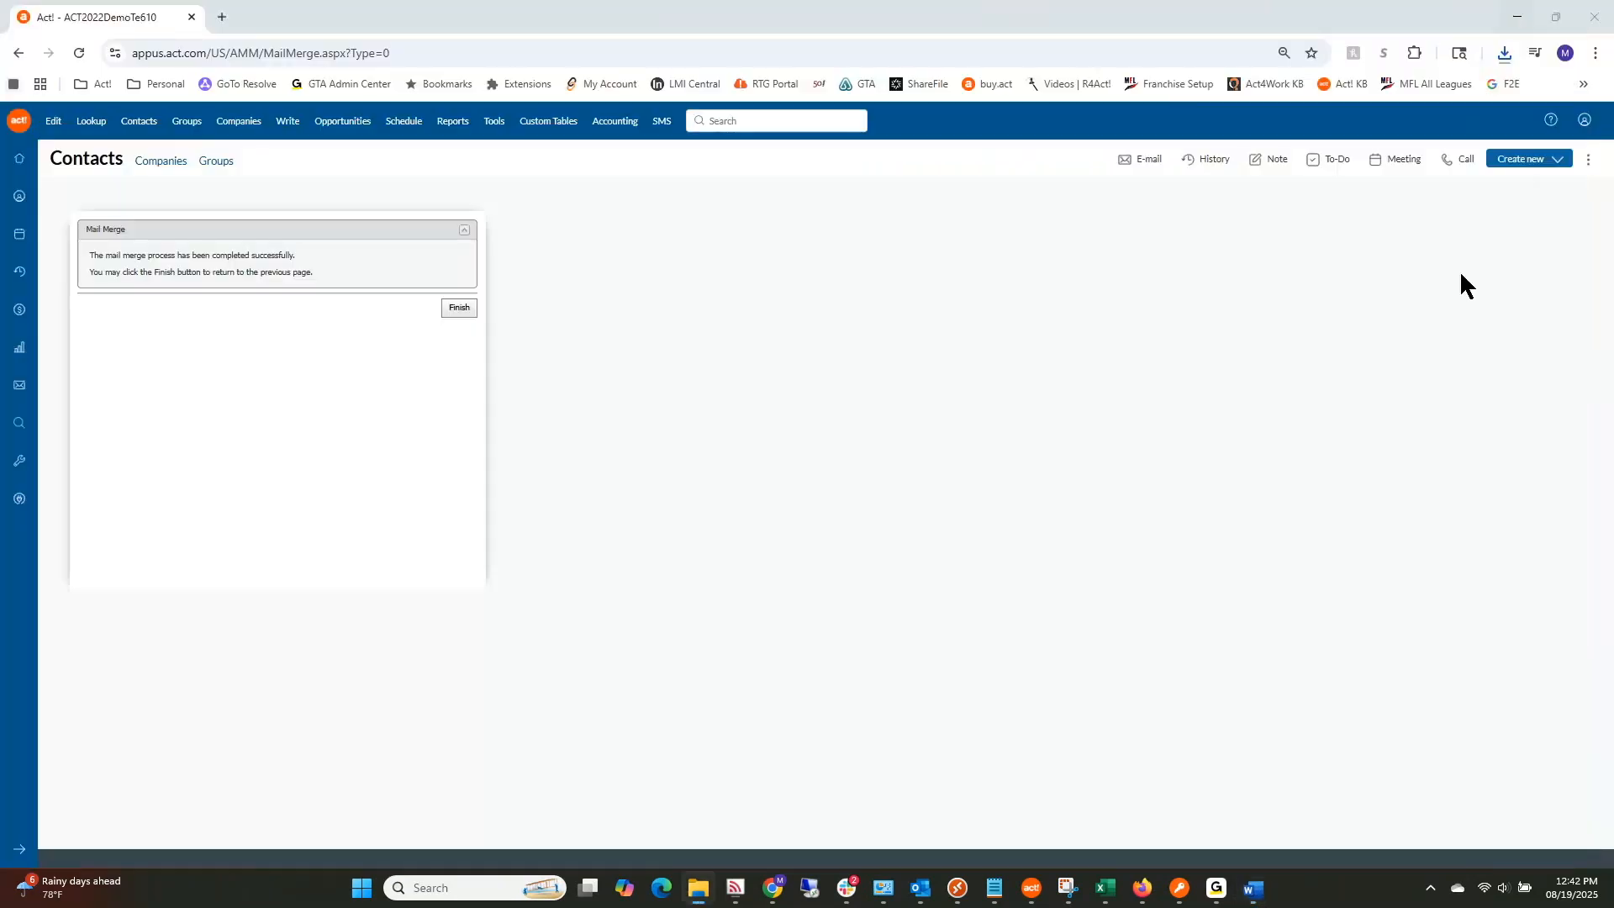
Step: Finish the Word mail merge wizard to head back to the Contacts list
left_click(450, 309)
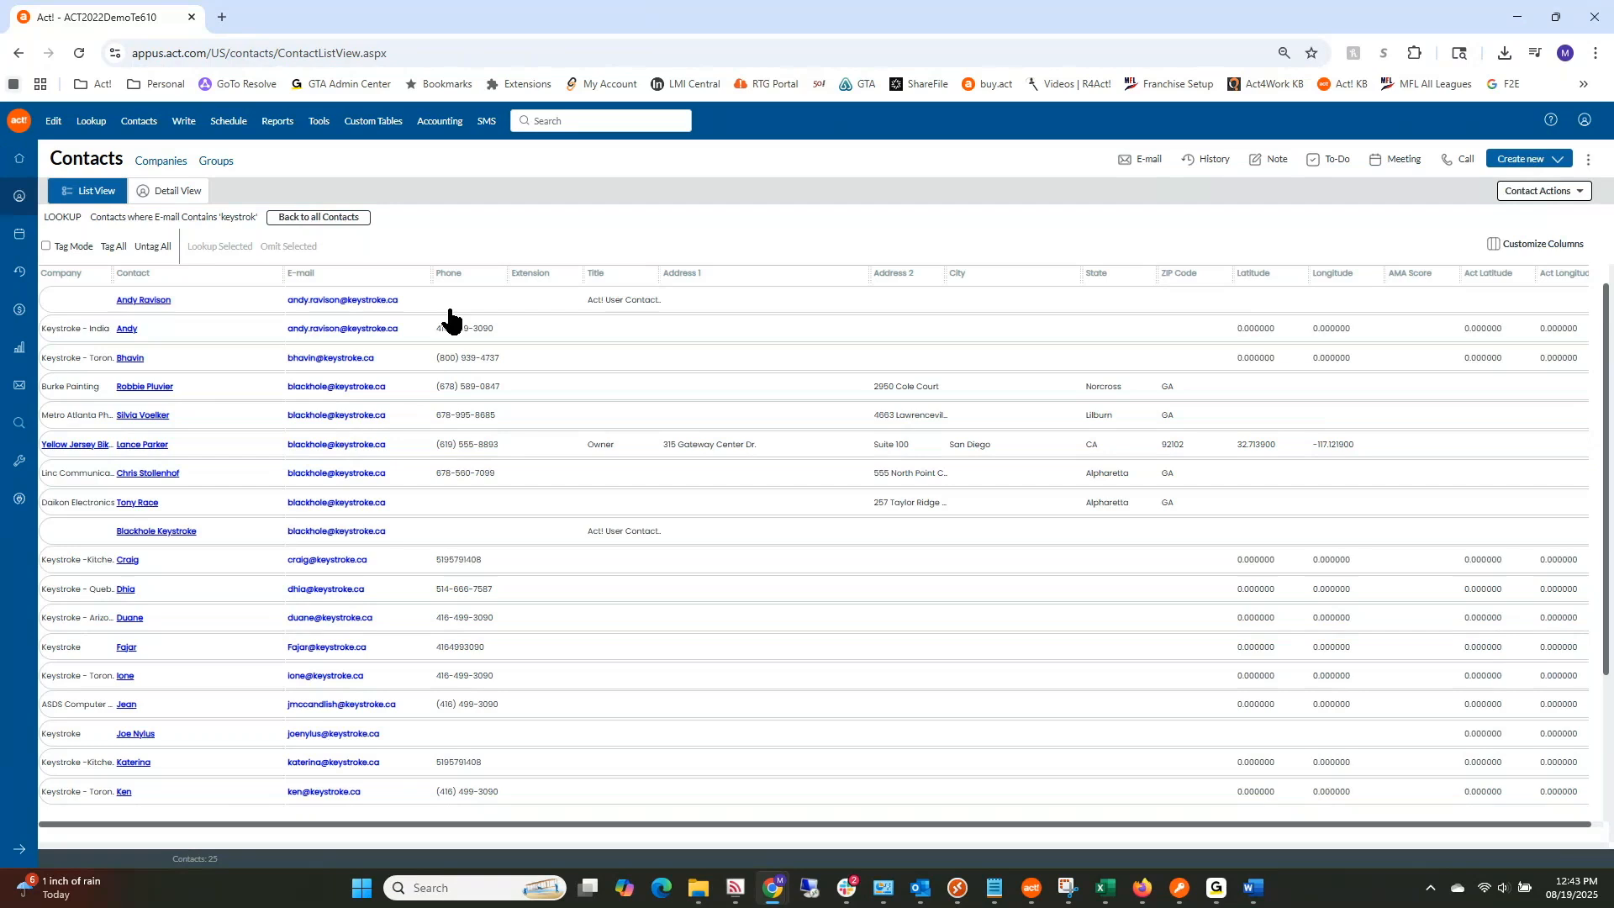
Step: Open Manage Templates in a new tab and select the '04 Negotiation - Follow - Up1' template
left_click(184, 122)
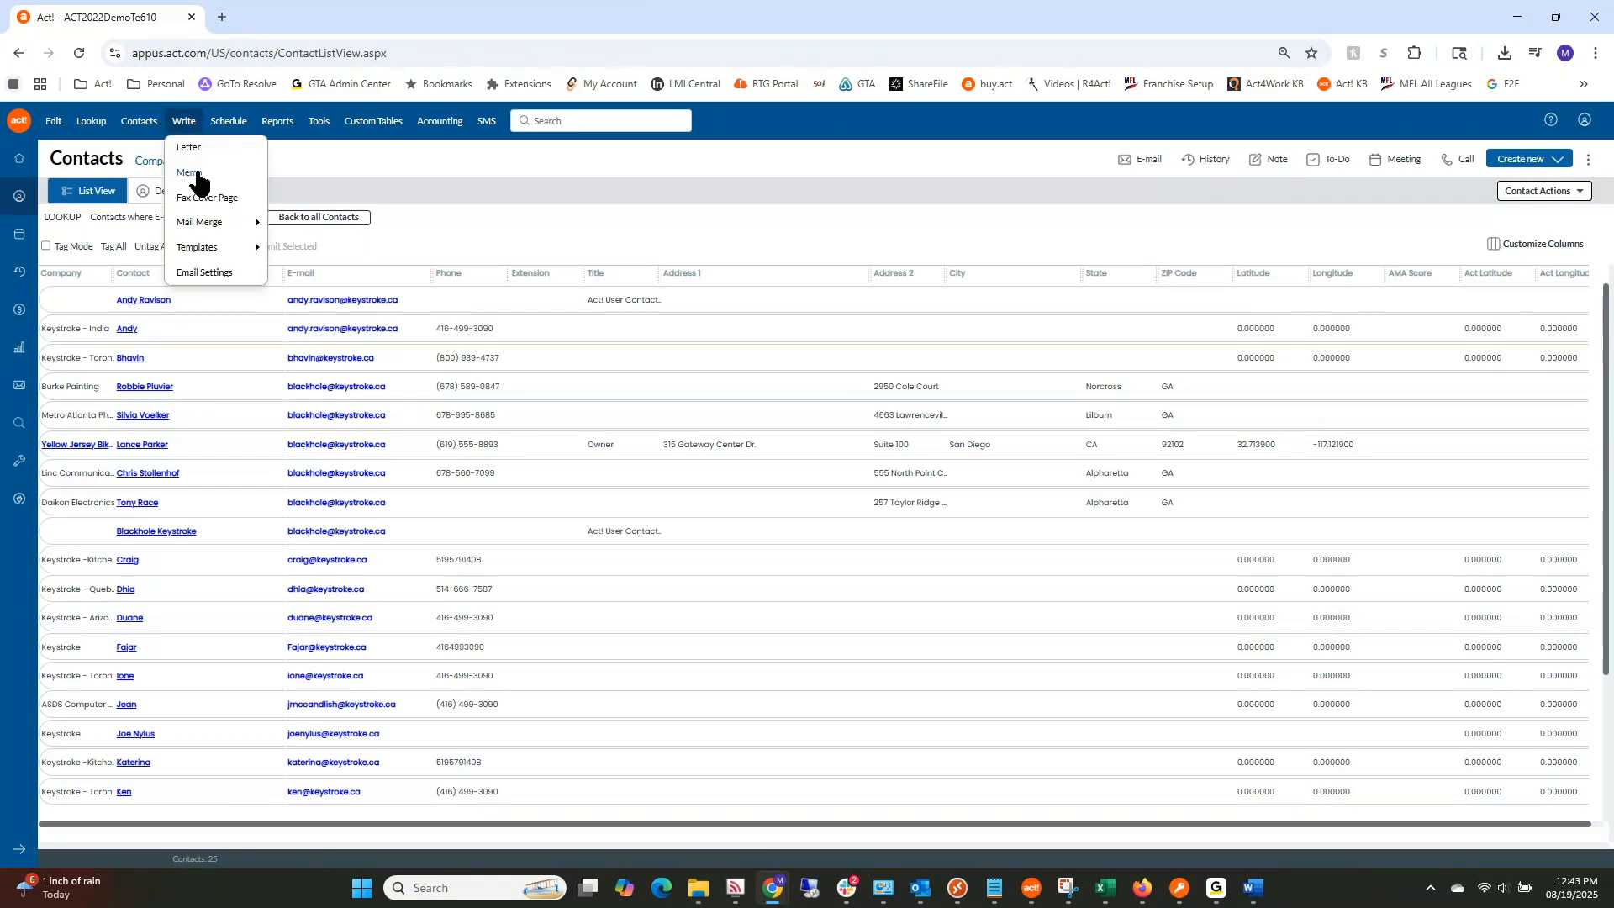
mouse_move(215, 252)
left_click(321, 249)
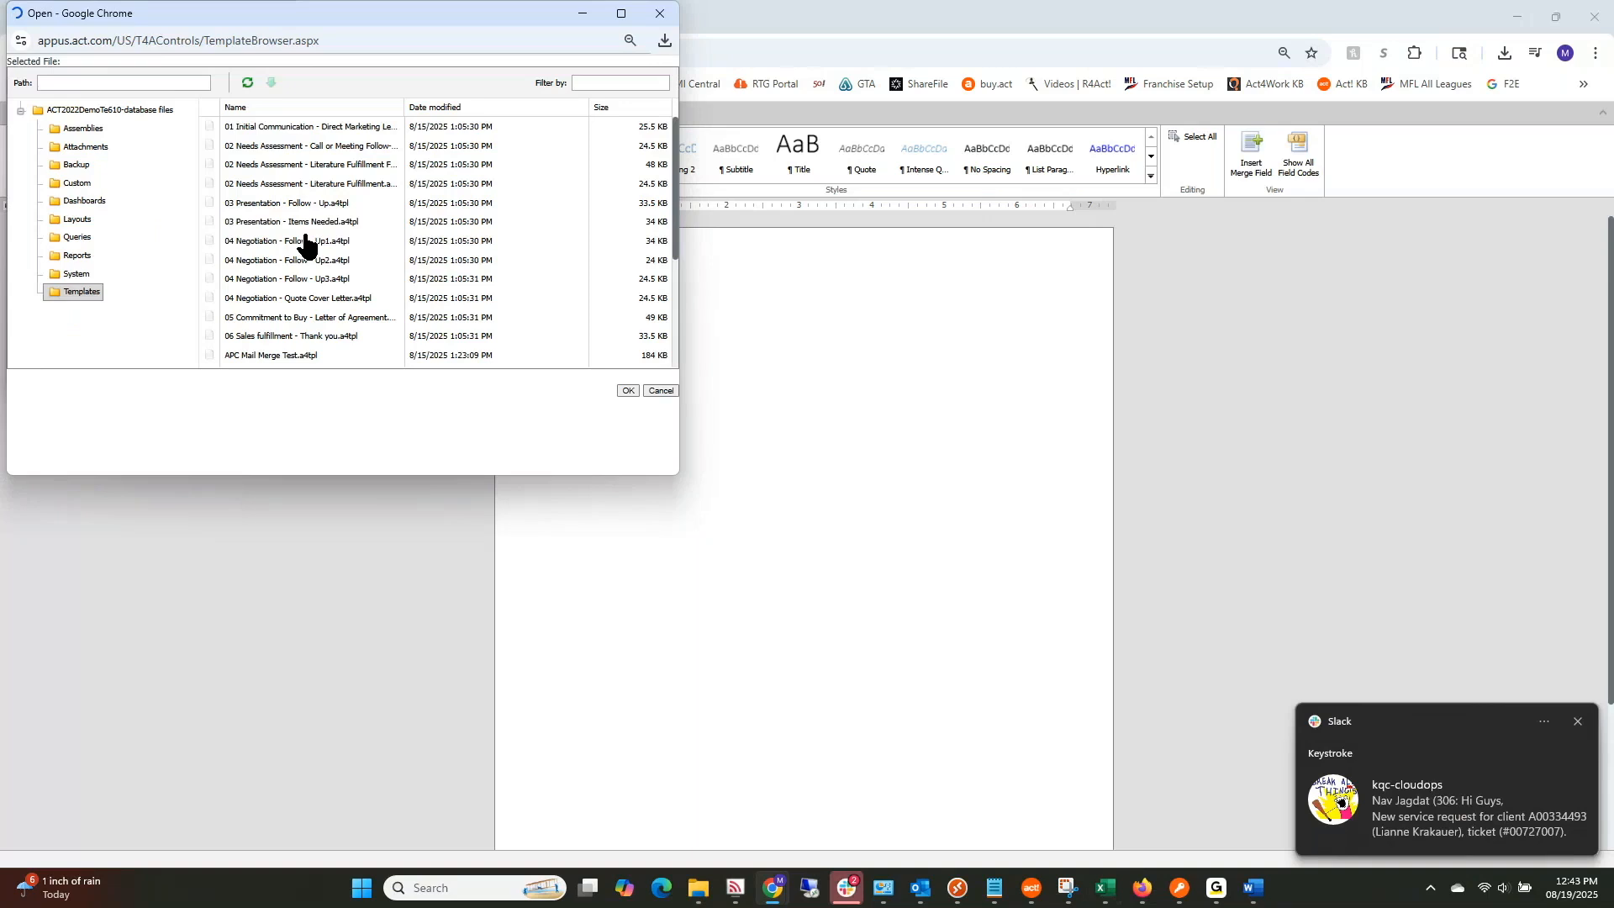
left_click(305, 239)
right_click(305, 240)
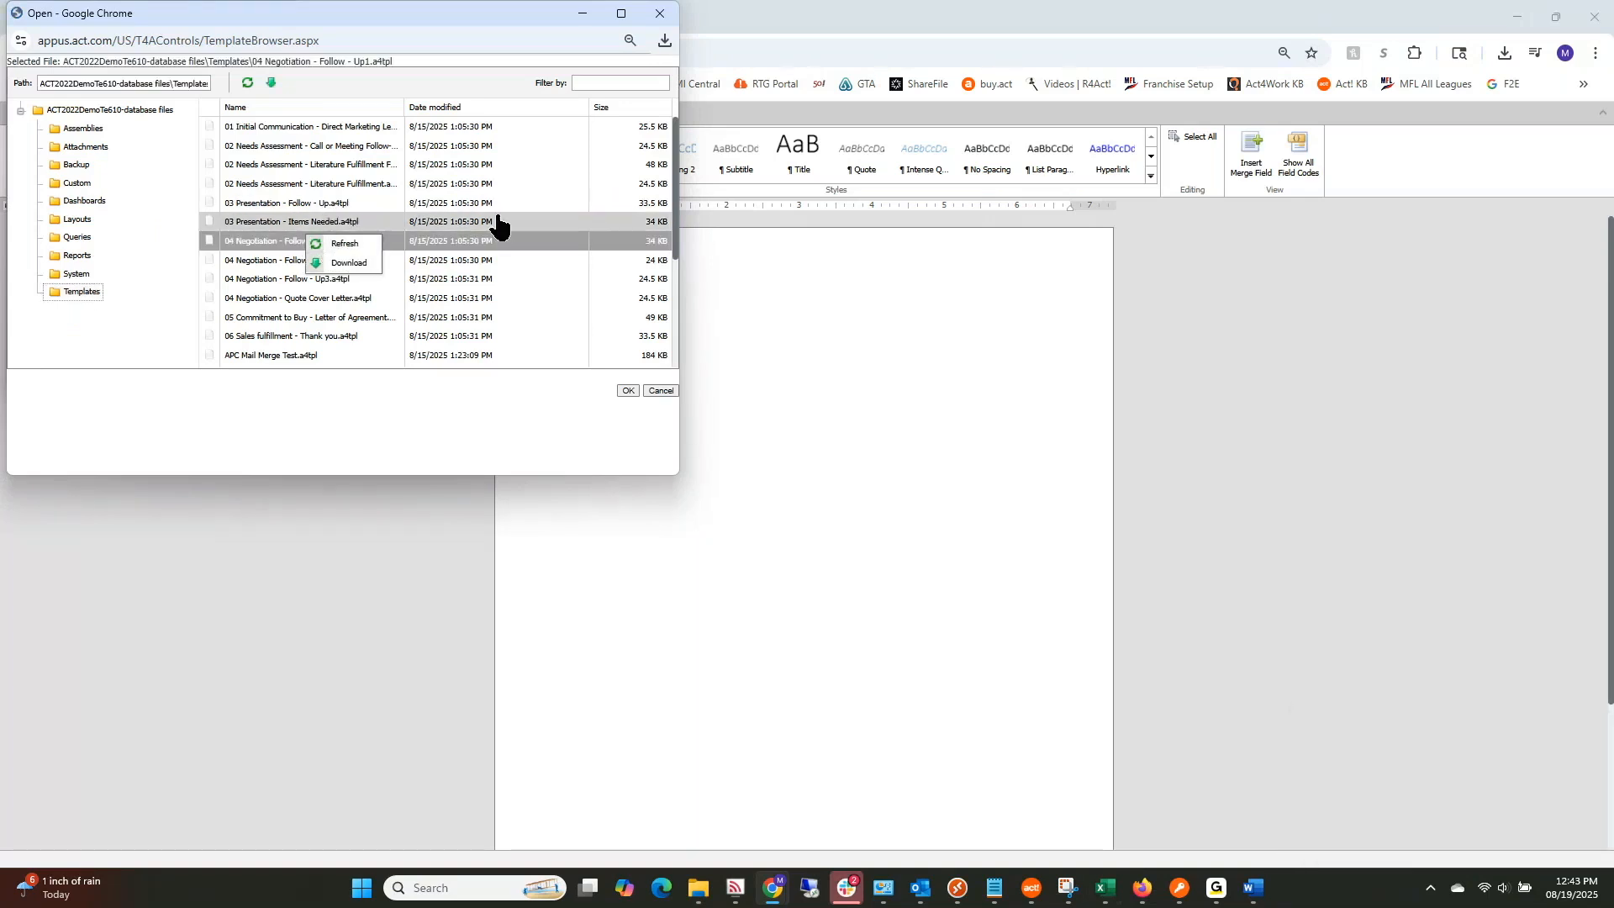
left_click(530, 31)
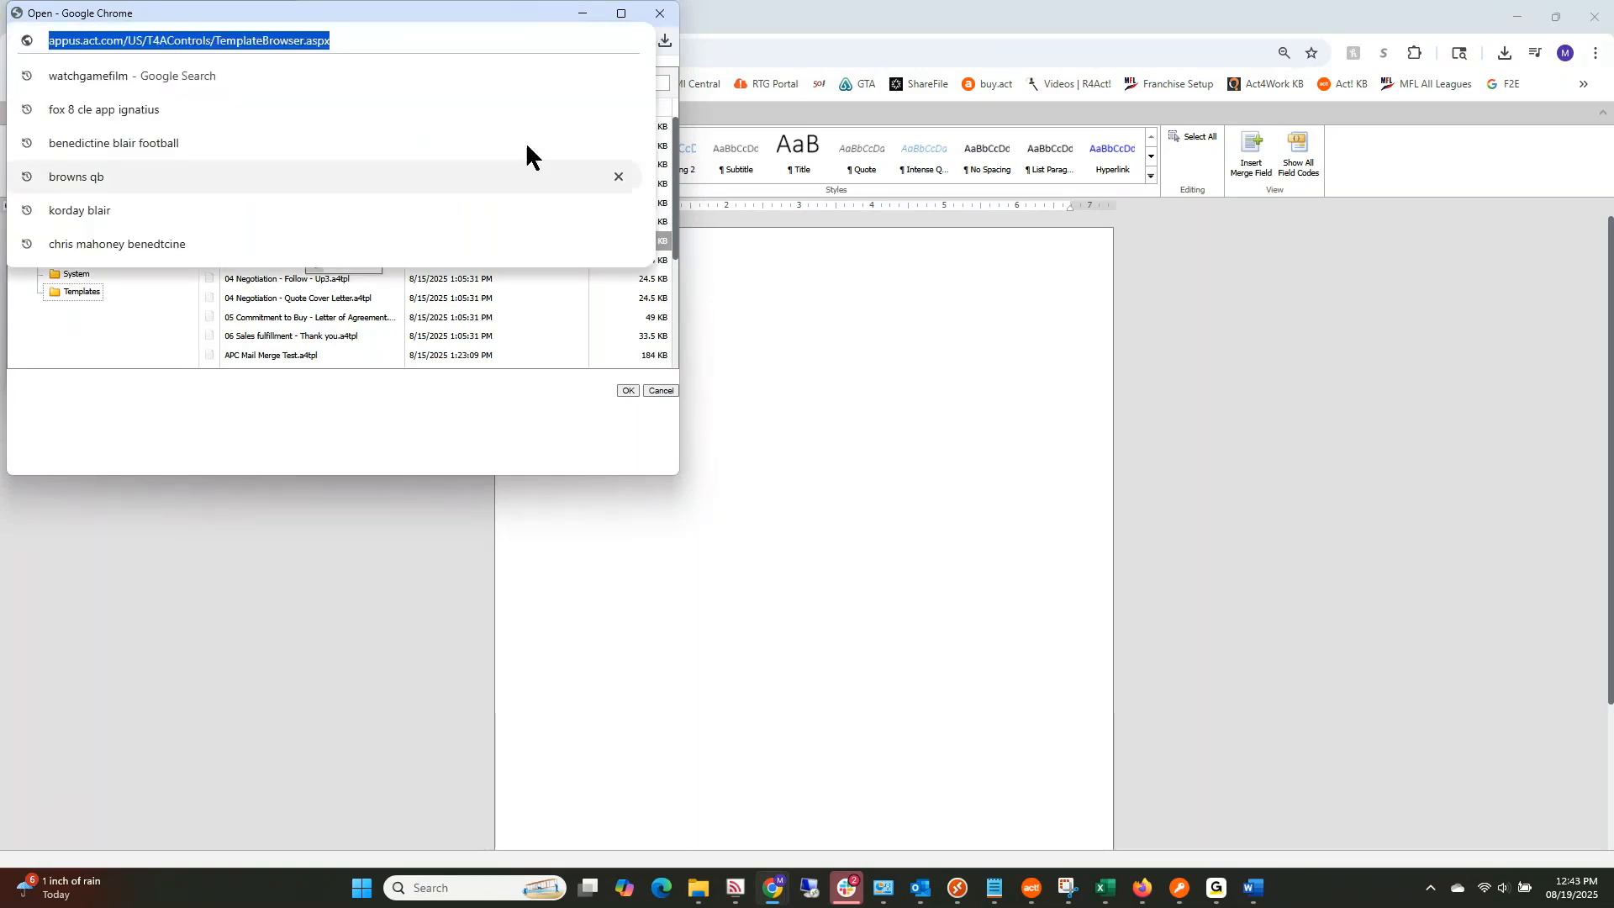
left_click(498, 384)
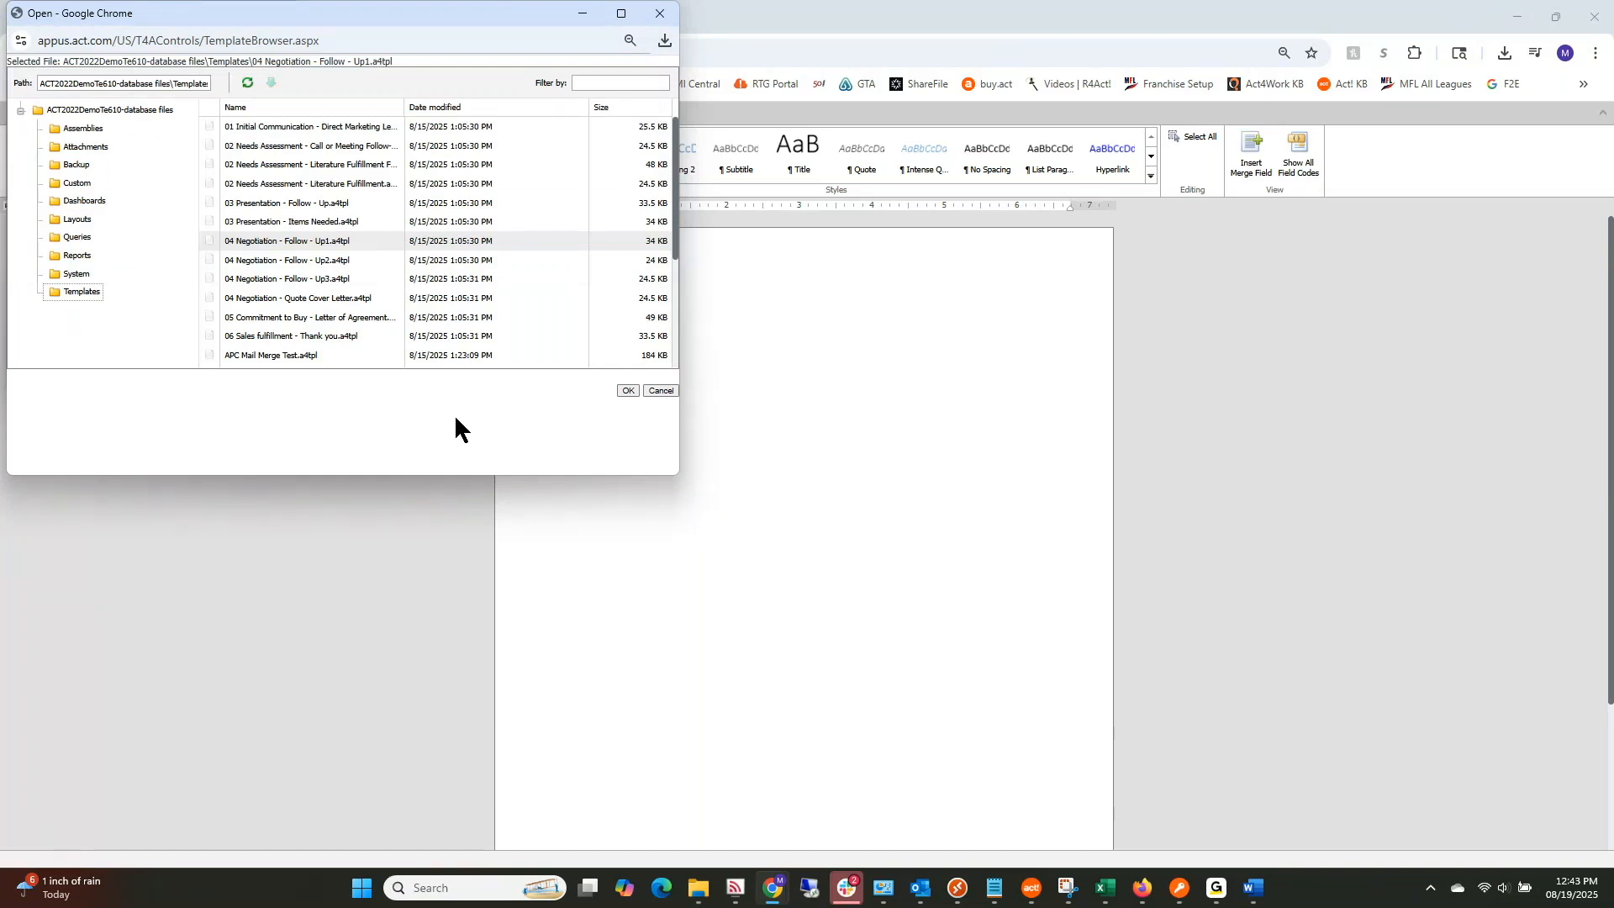
Step: Close the template browser and merge field picker, then return to the Act! contacts tab
left_click(660, 391)
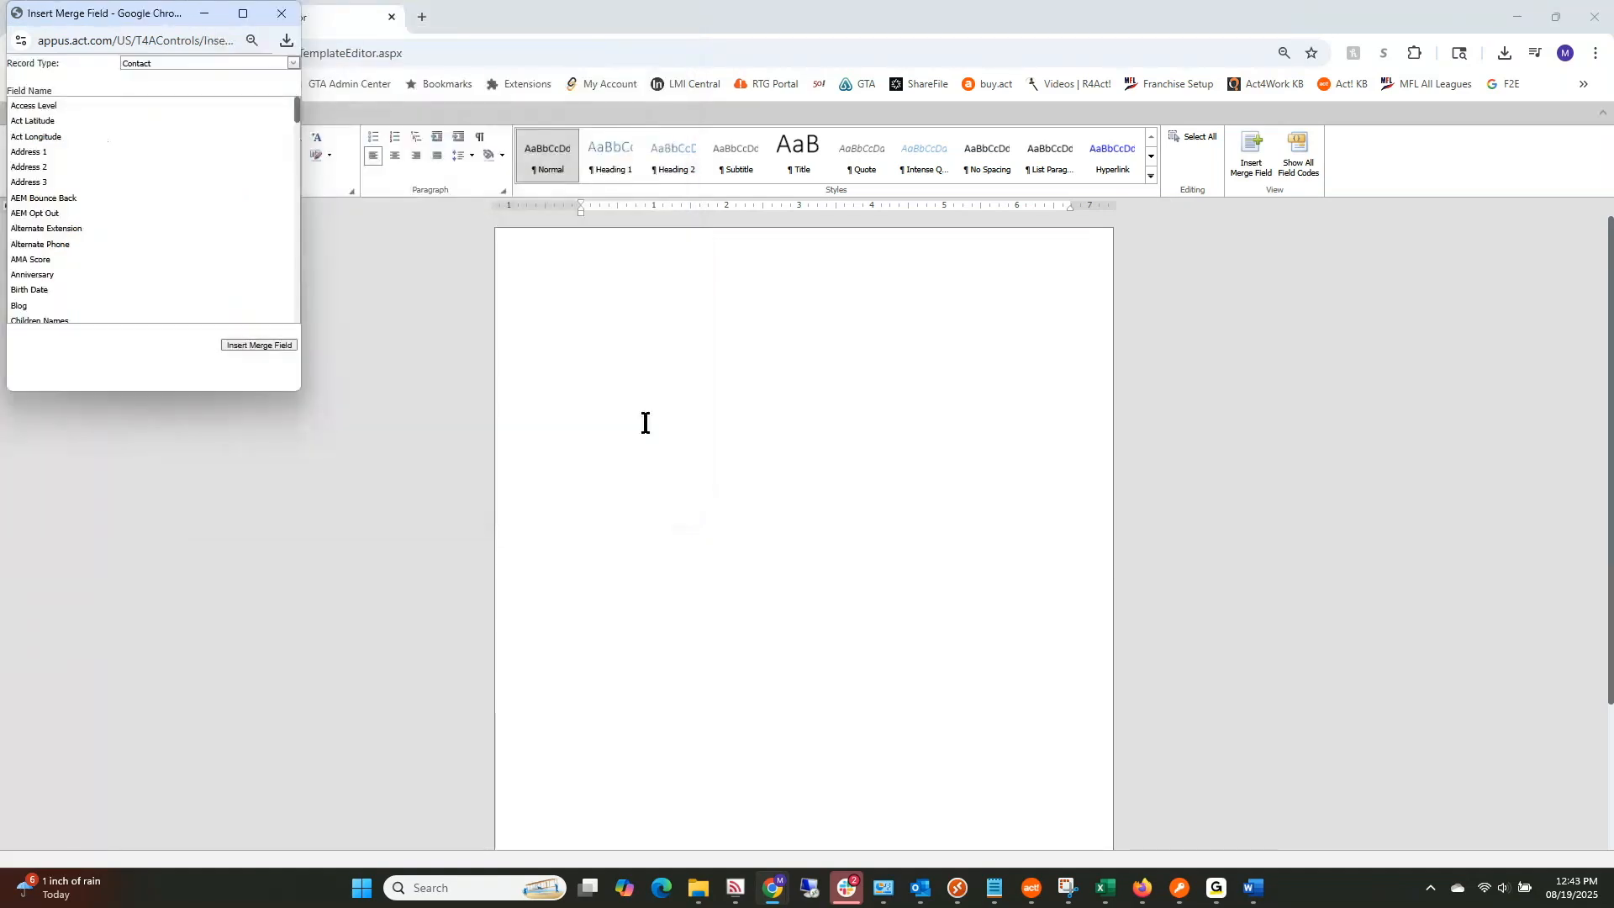
left_click(282, 15)
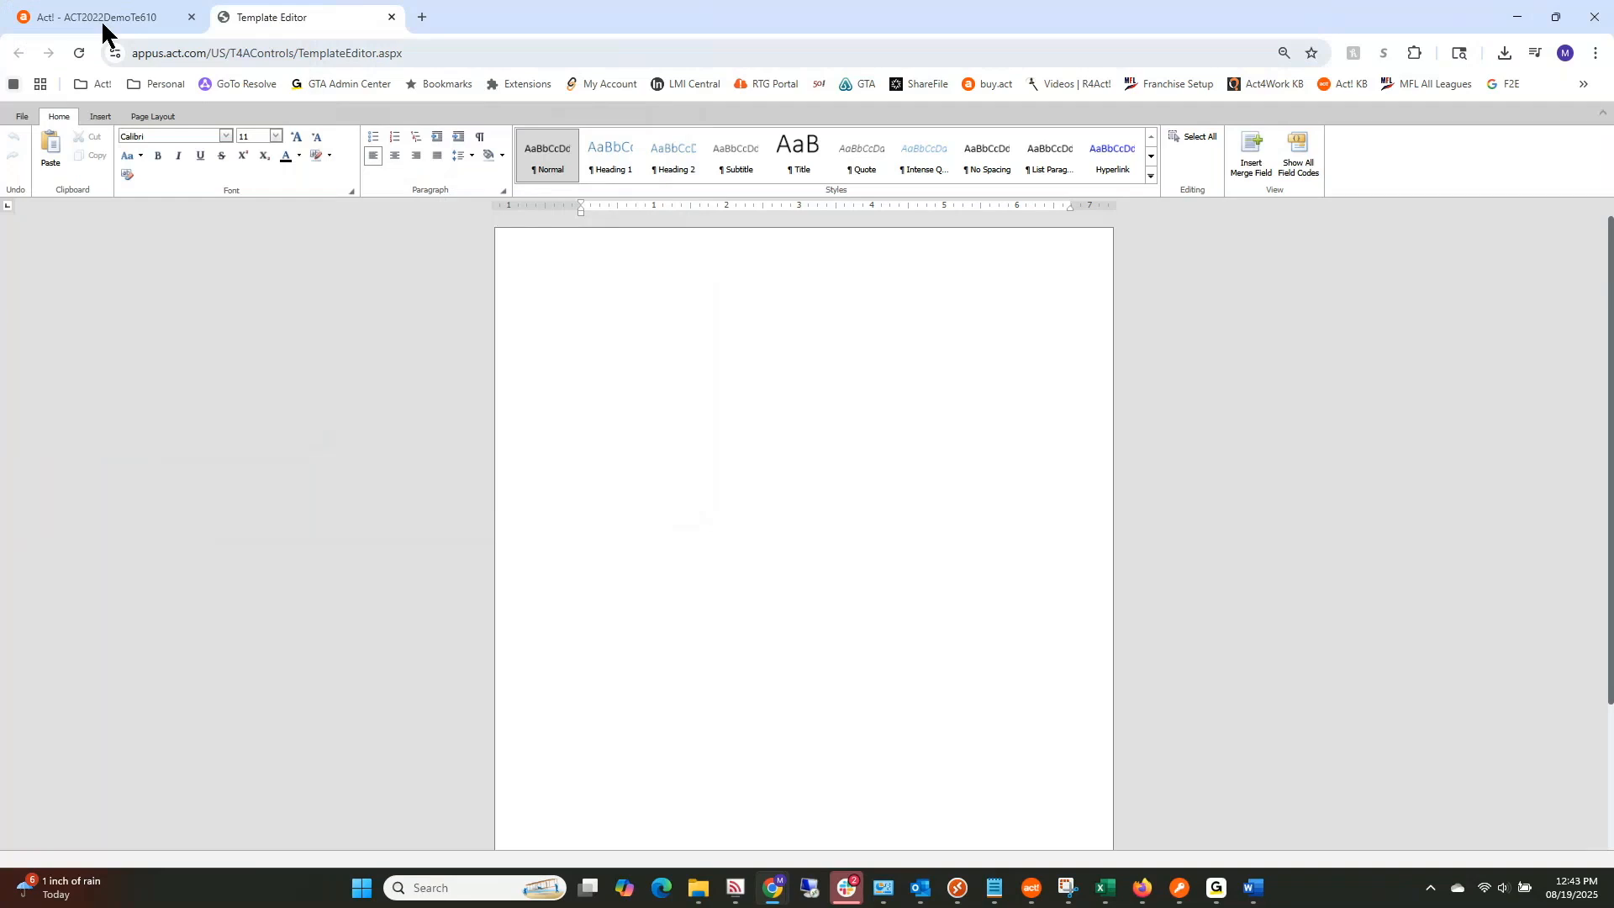
left_click(101, 18)
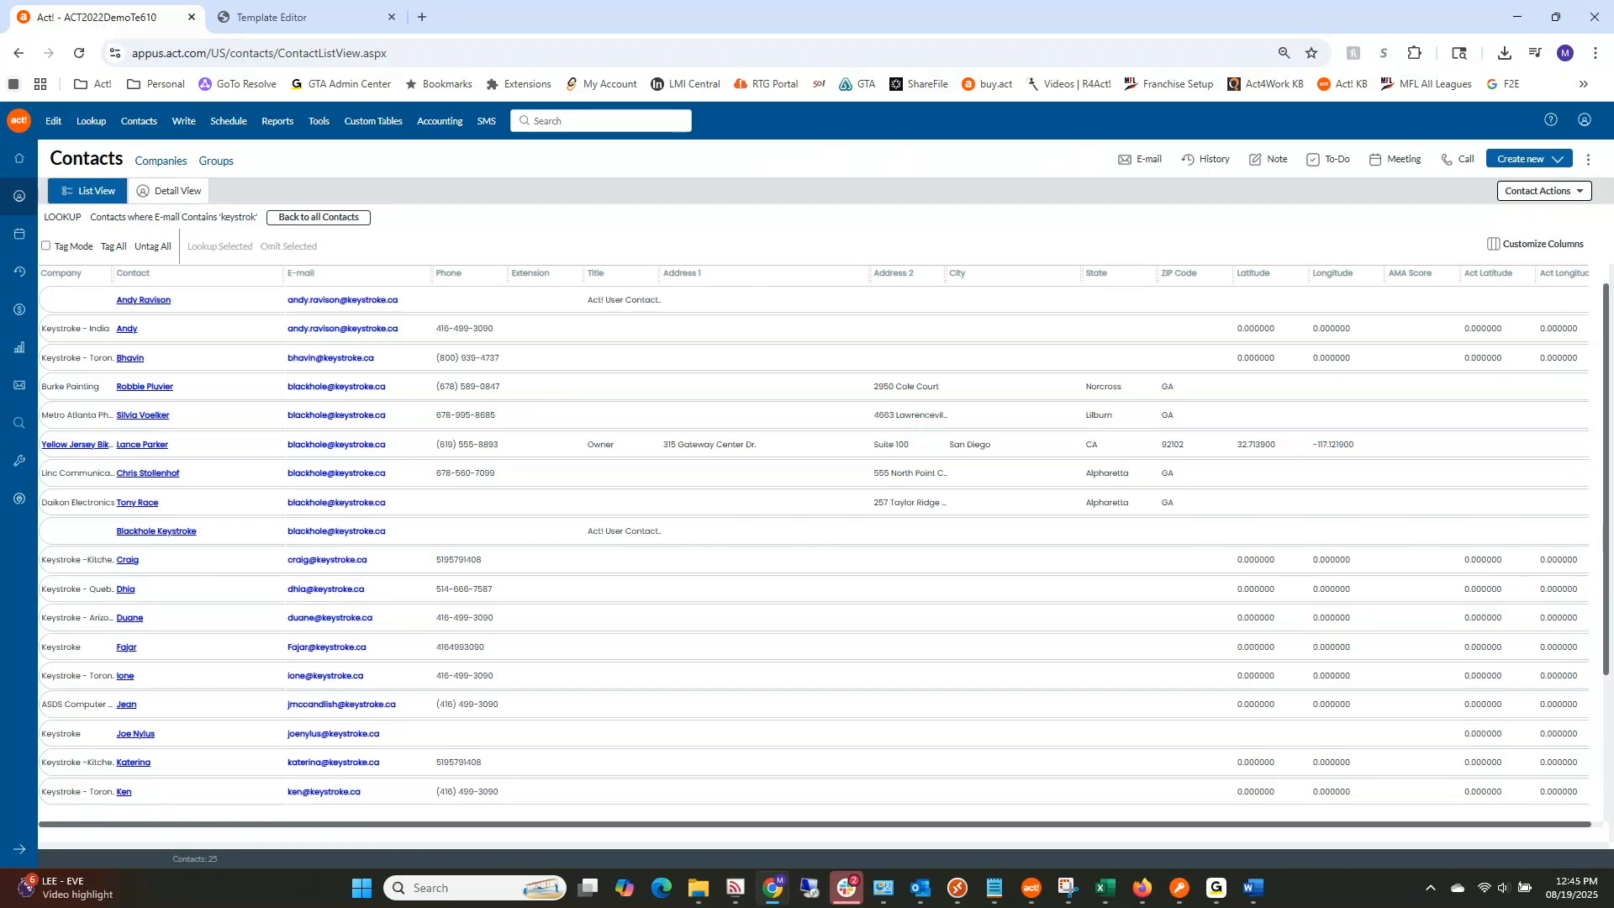
left_click(735, 887)
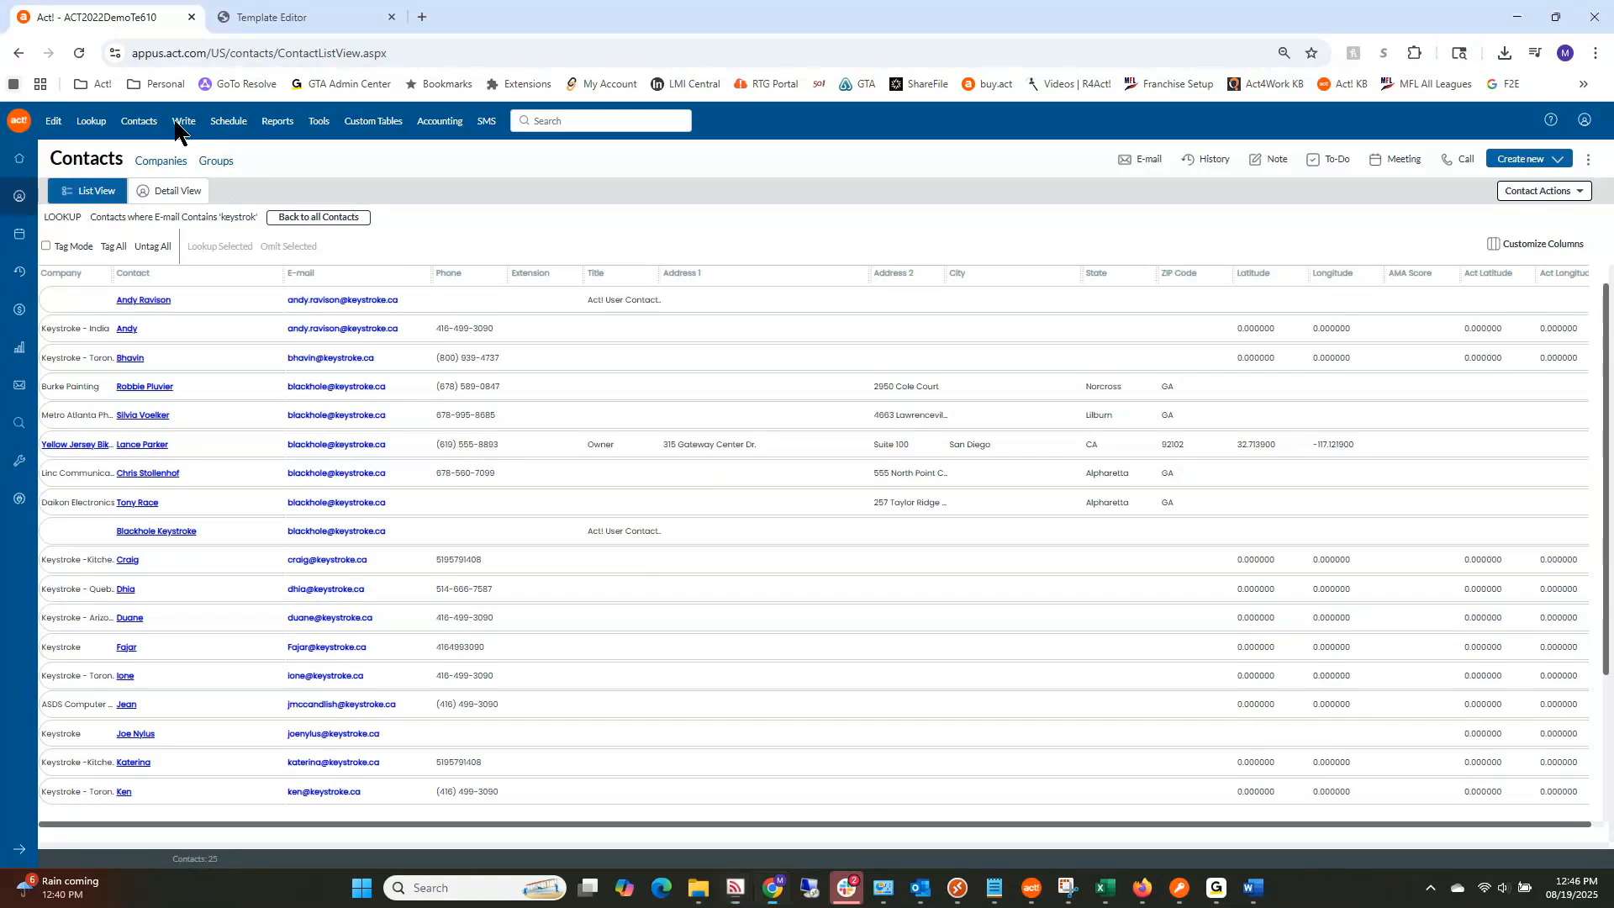
Step: Convert all ADT templates to A4TPL, overwriting previously converted ones, and return to contacts
left_click(183, 120)
mouse_move(223, 247)
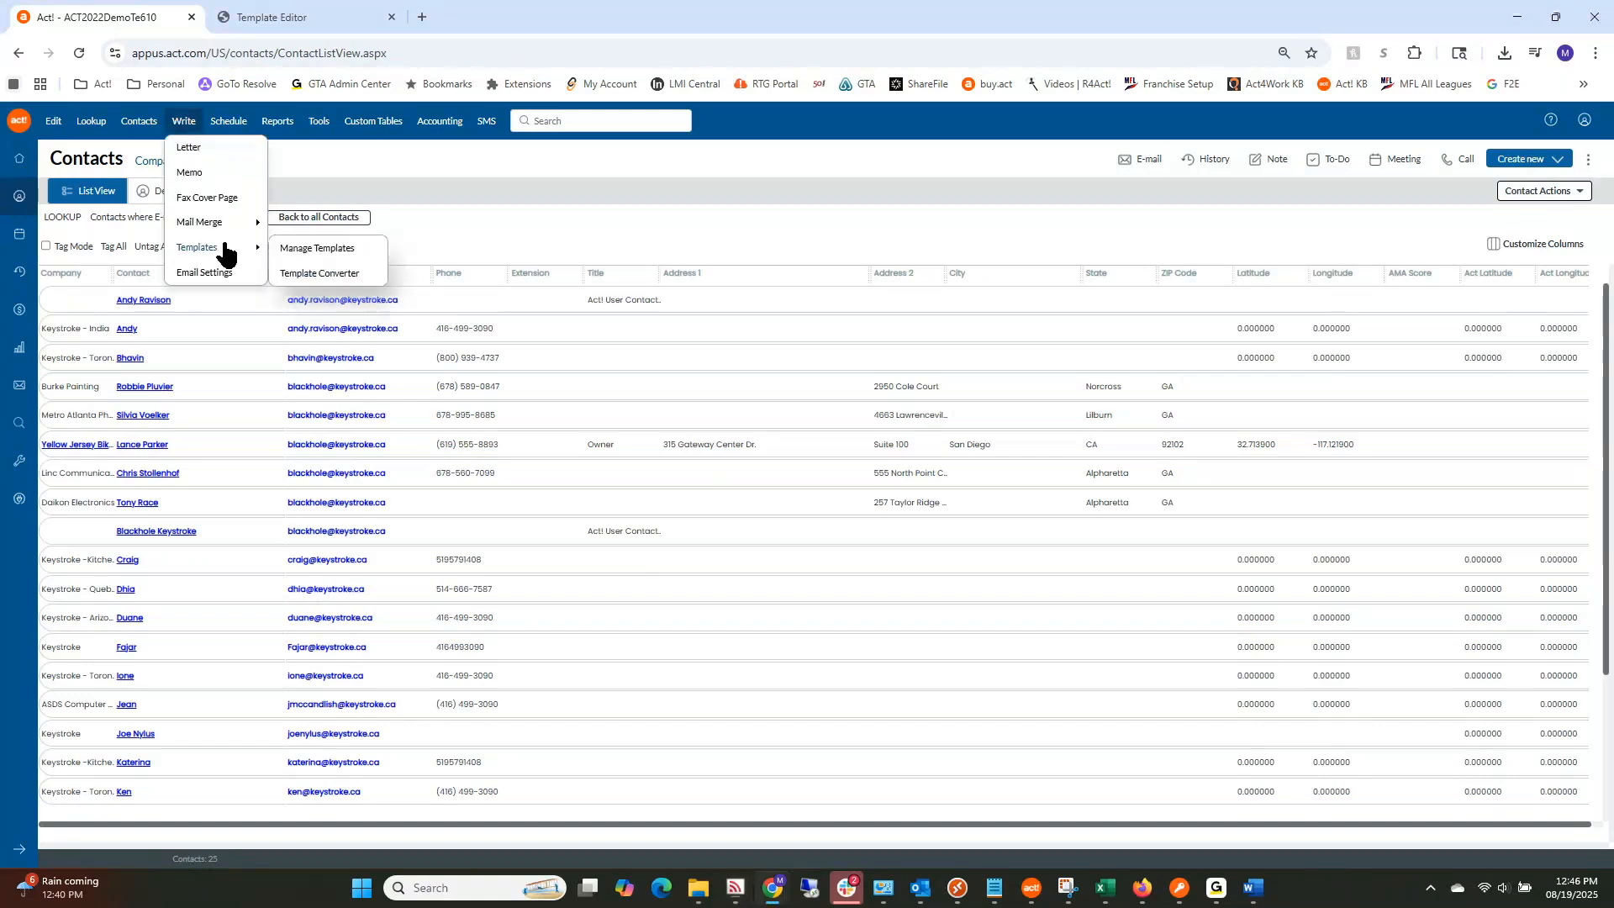
left_click(310, 274)
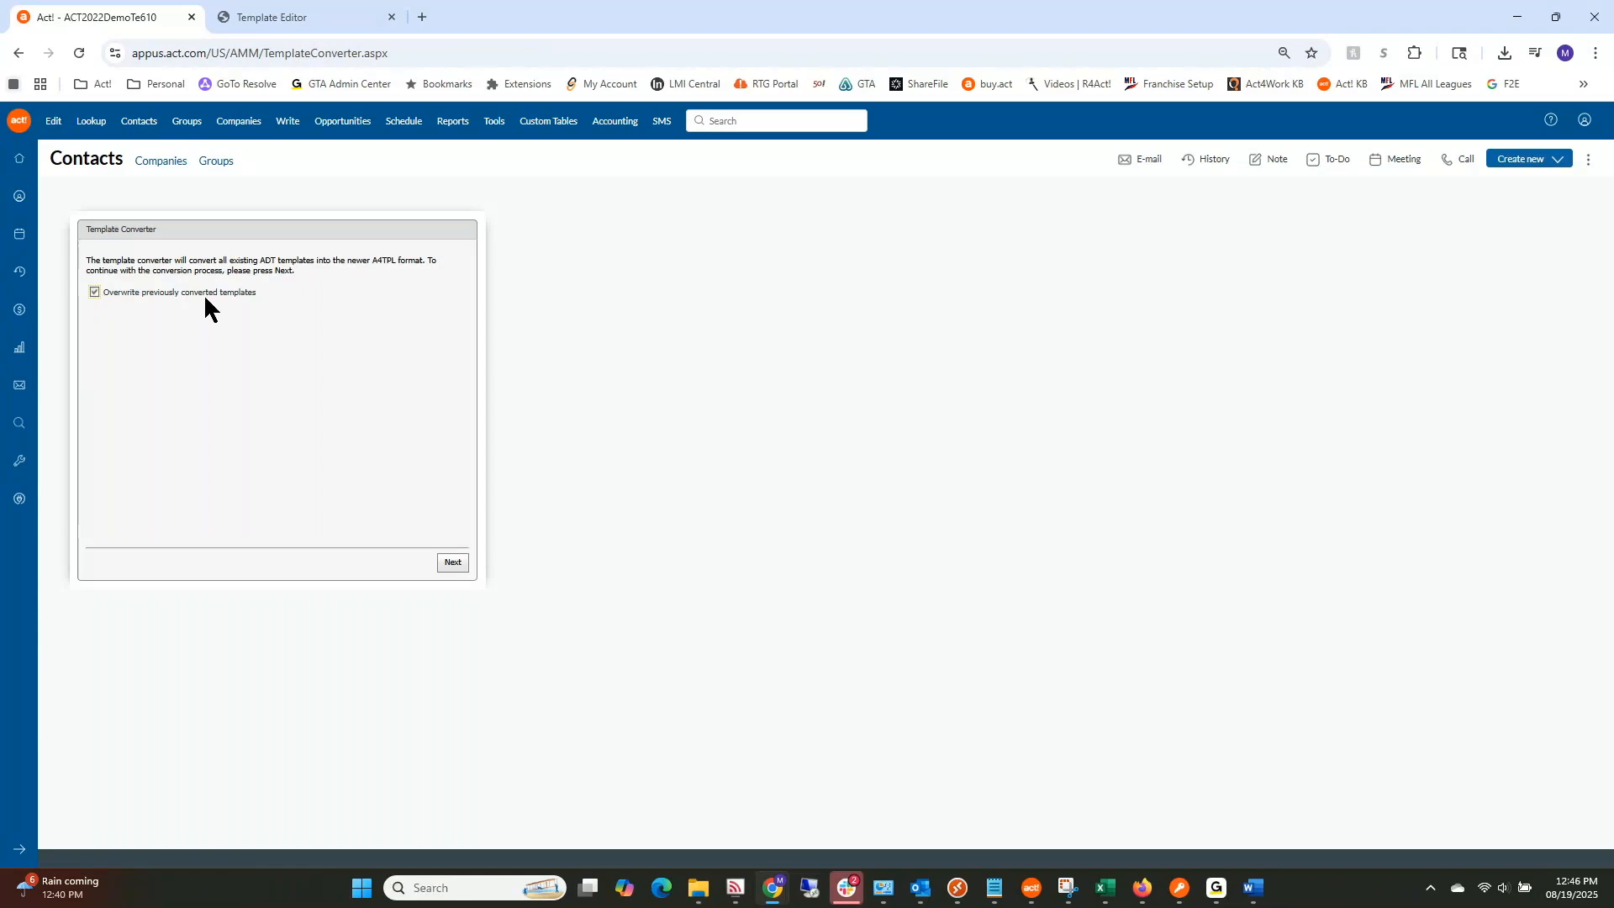
left_click(451, 564)
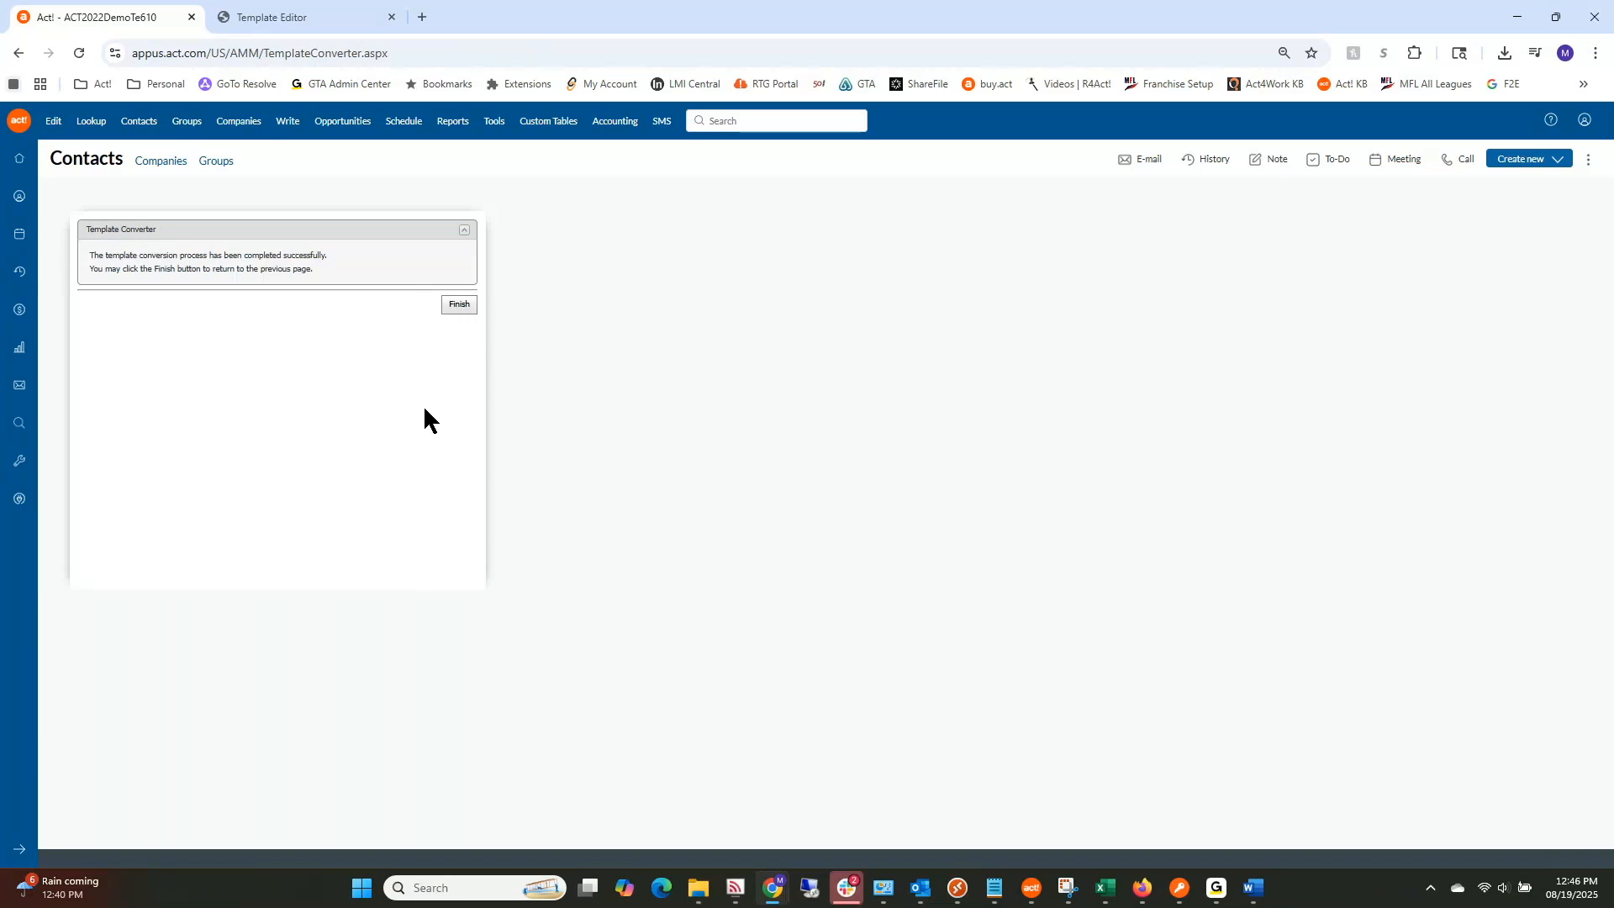
left_click(460, 304)
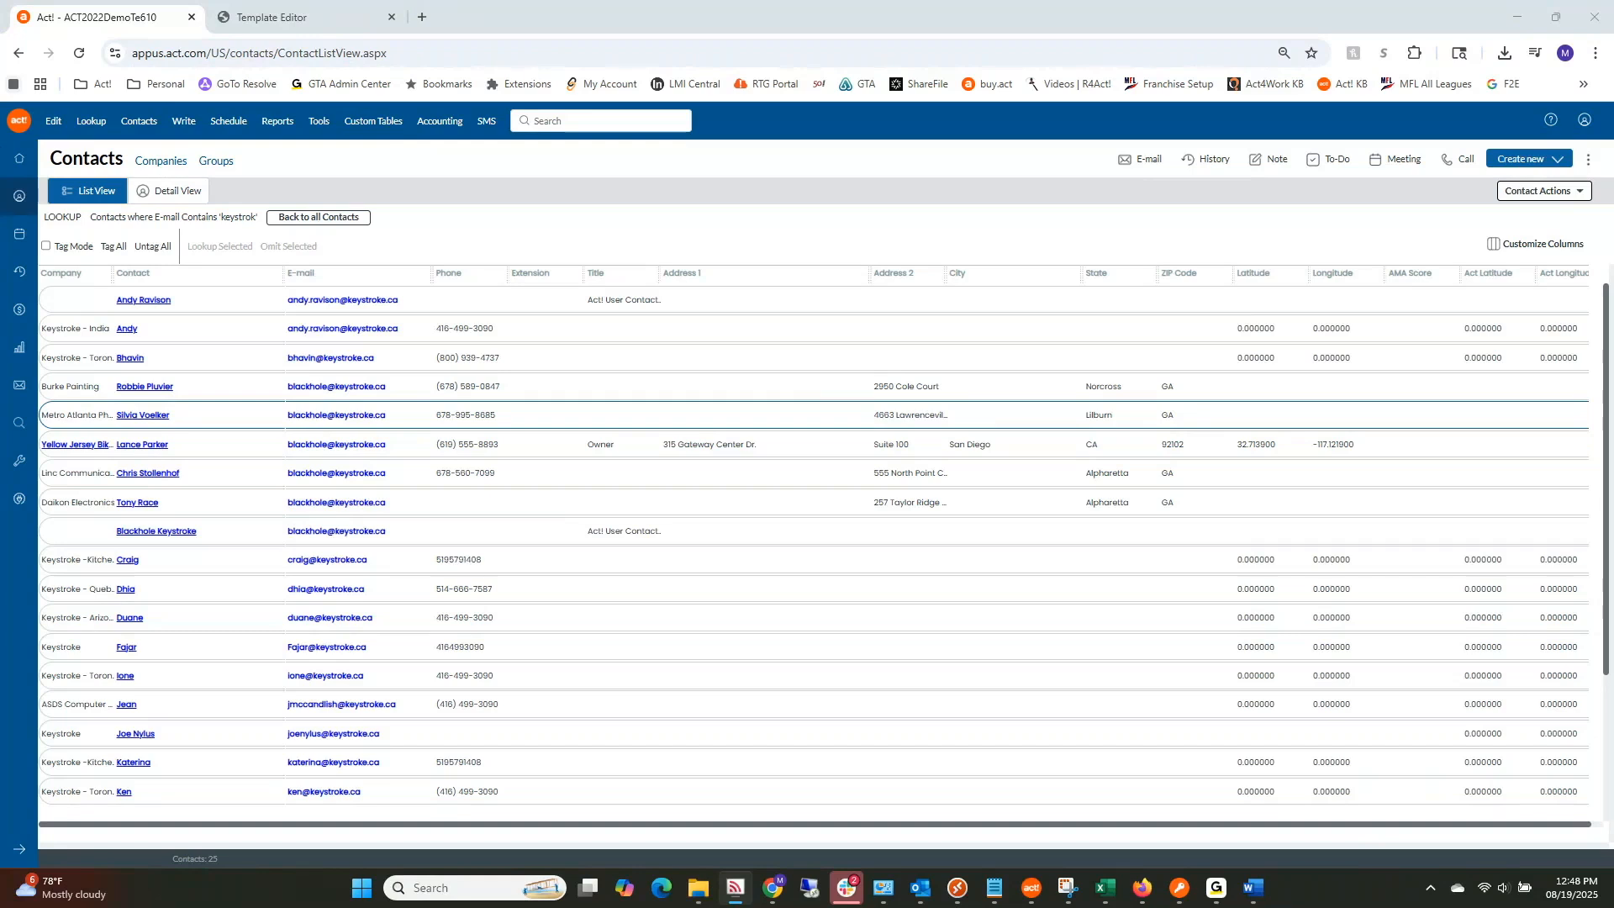
Step: Start an Email mail merge via Write > Mail Merge from the Contacts list
left_click(183, 122)
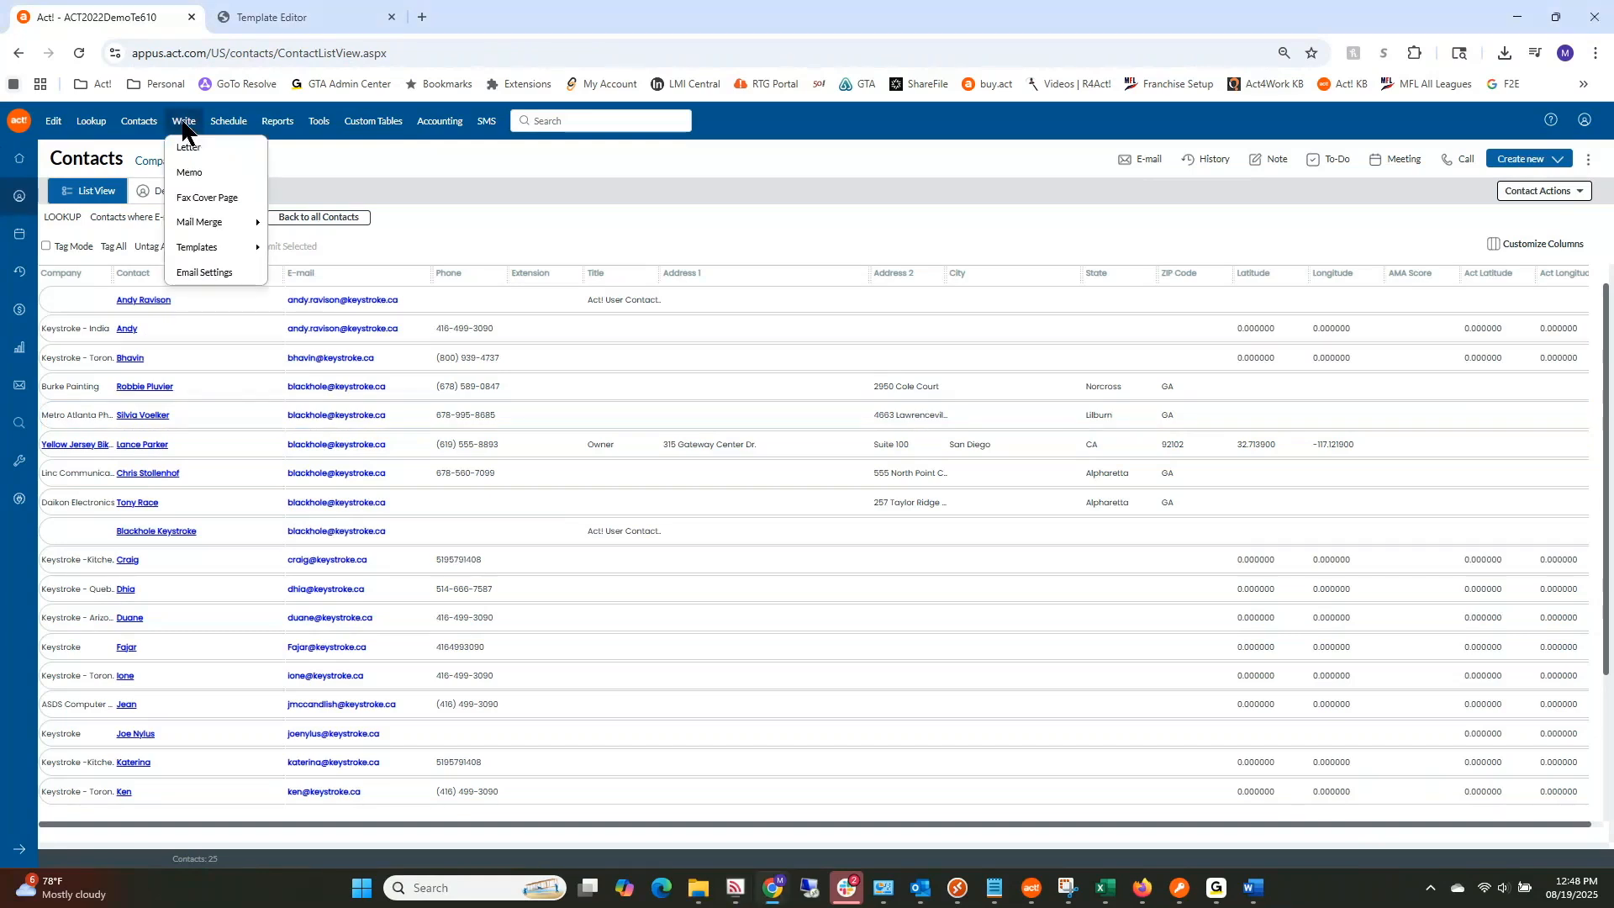
mouse_move(206, 225)
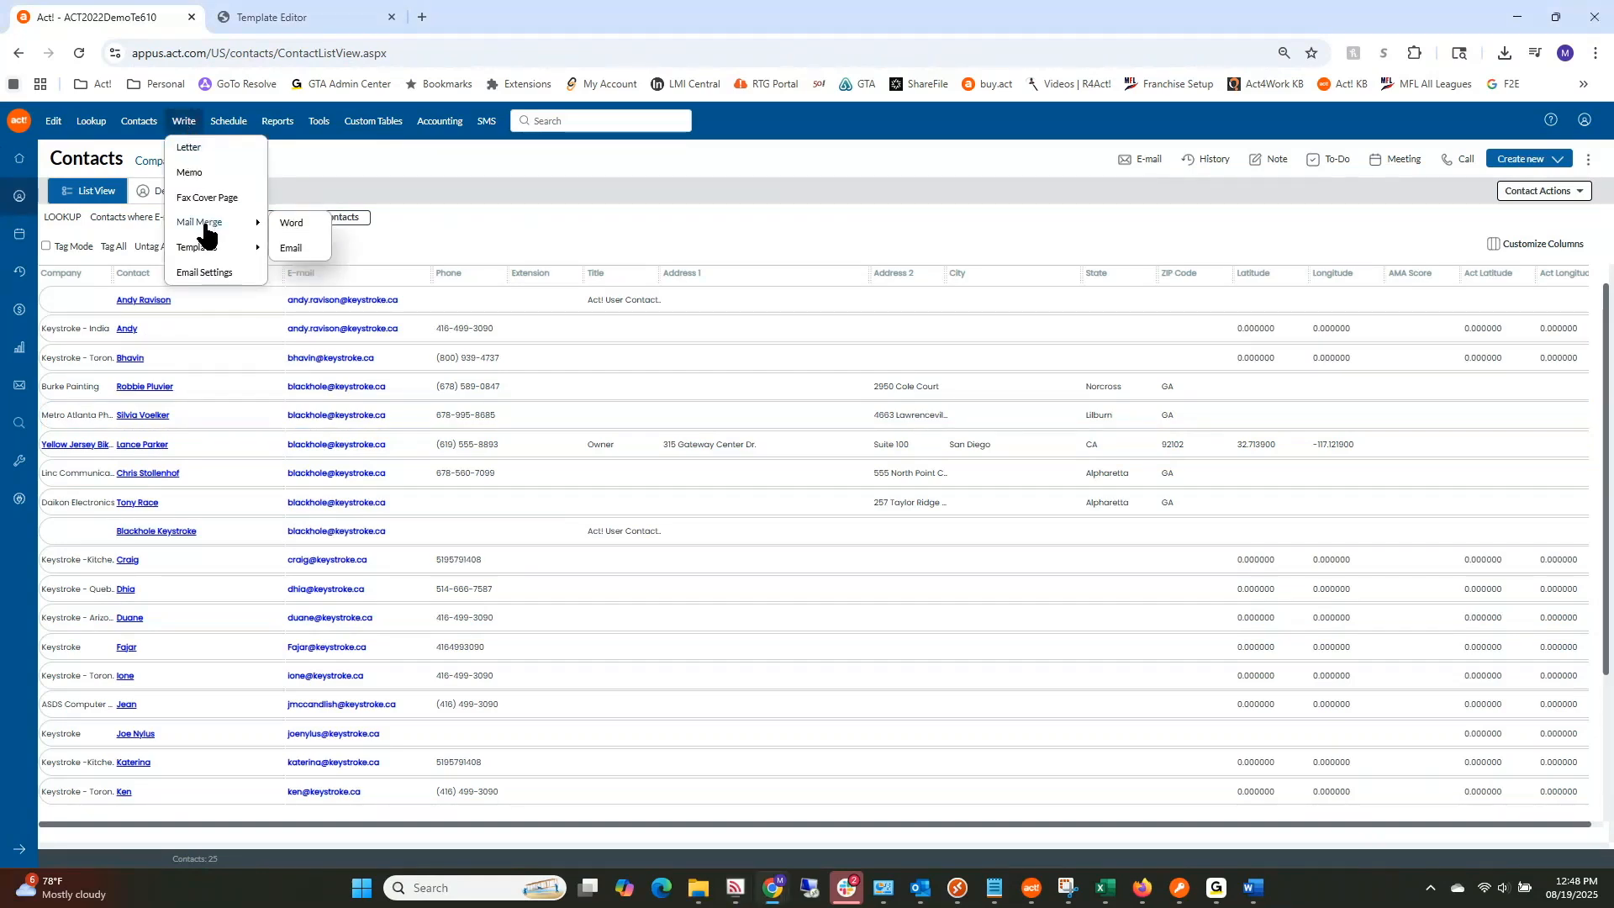
left_click(289, 248)
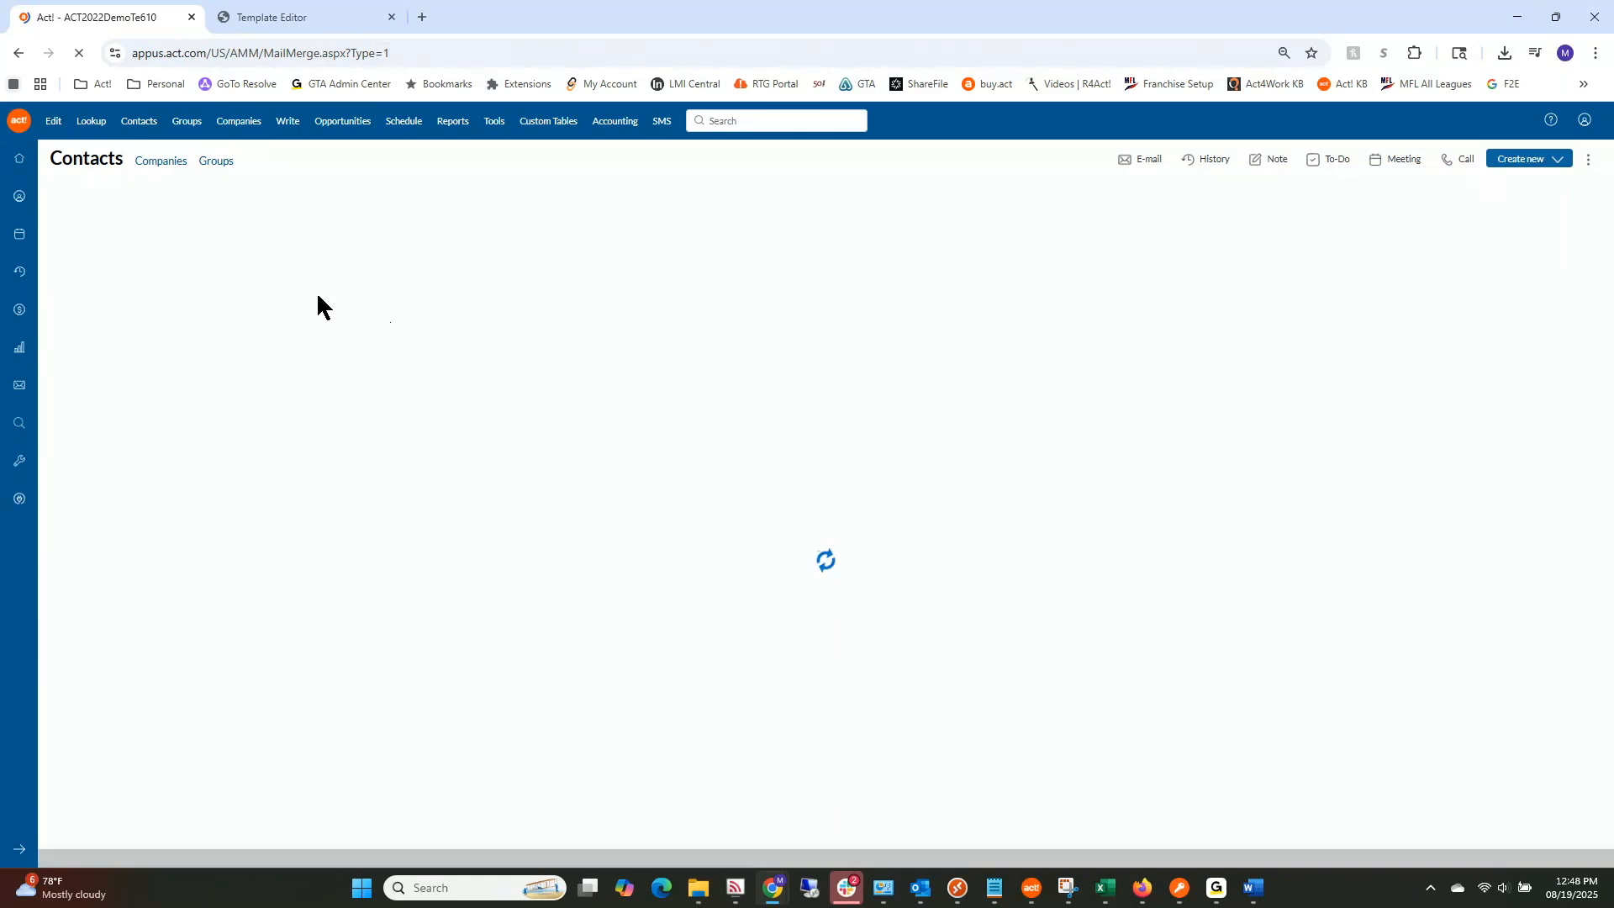
Step: Browse for a mail merge template and cancel, leaving the Email merge's Template field empty
left_click(443, 313)
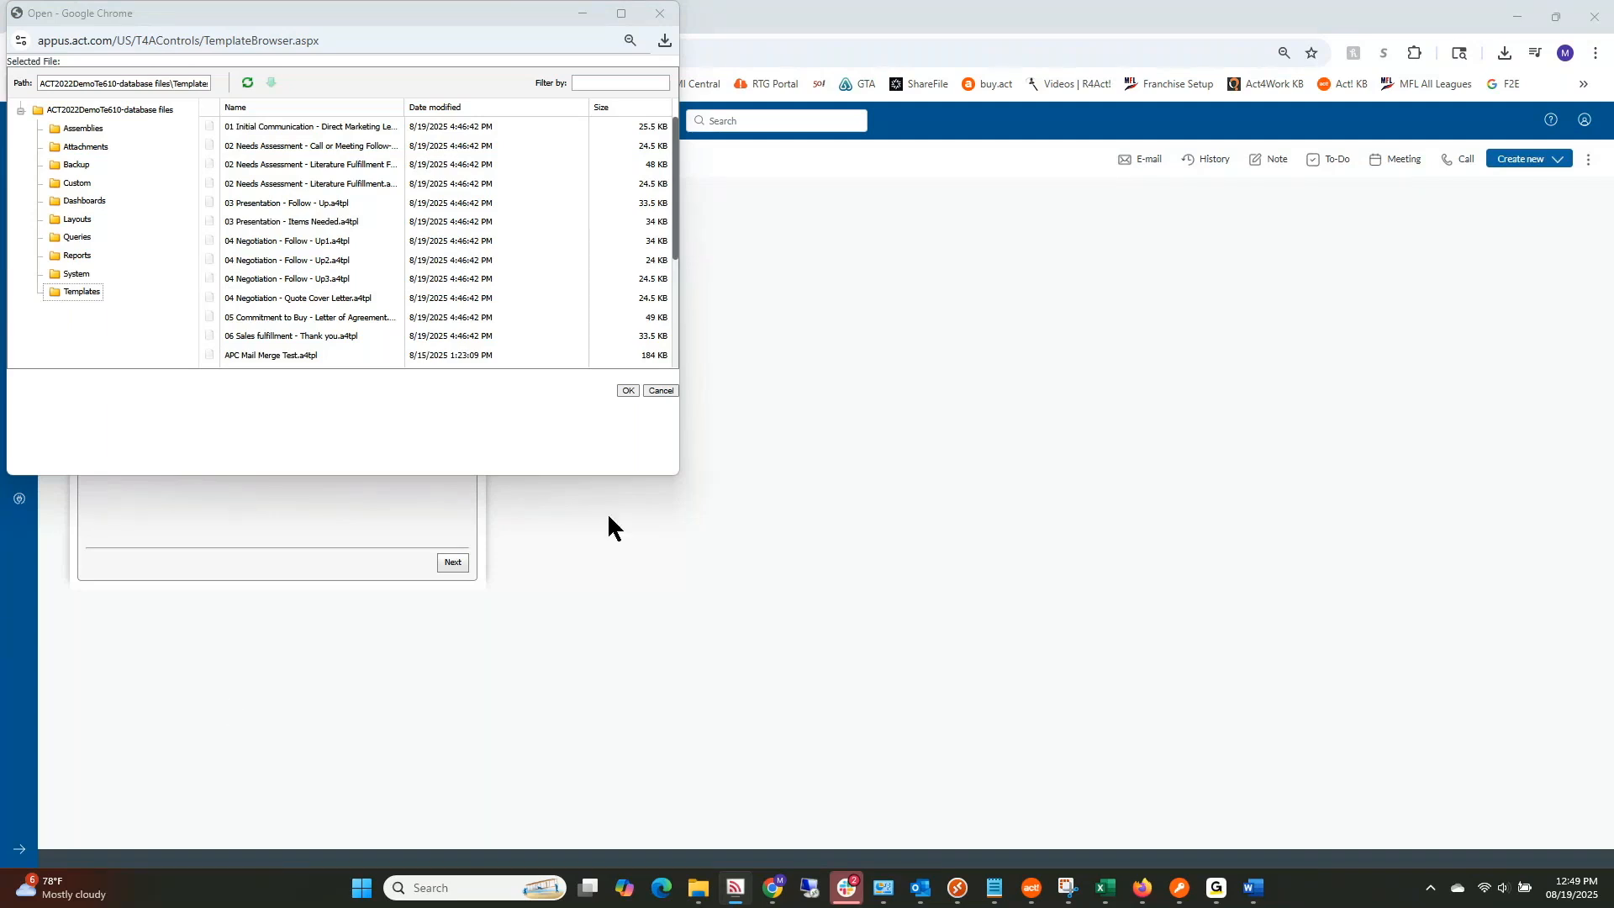
left_click(669, 391)
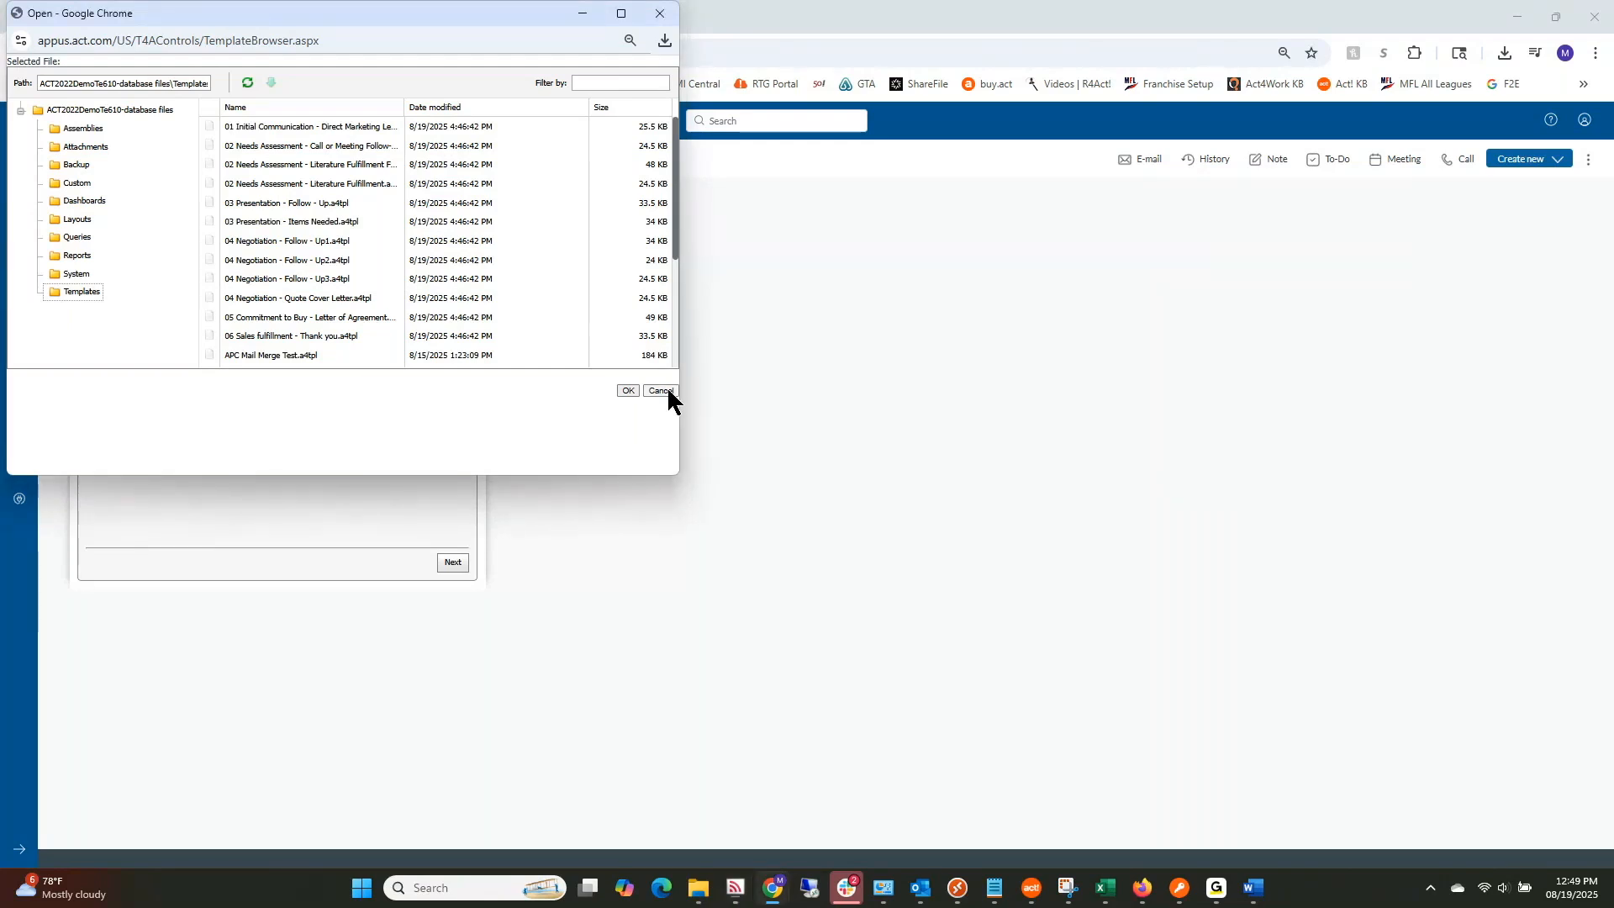
left_click(668, 392)
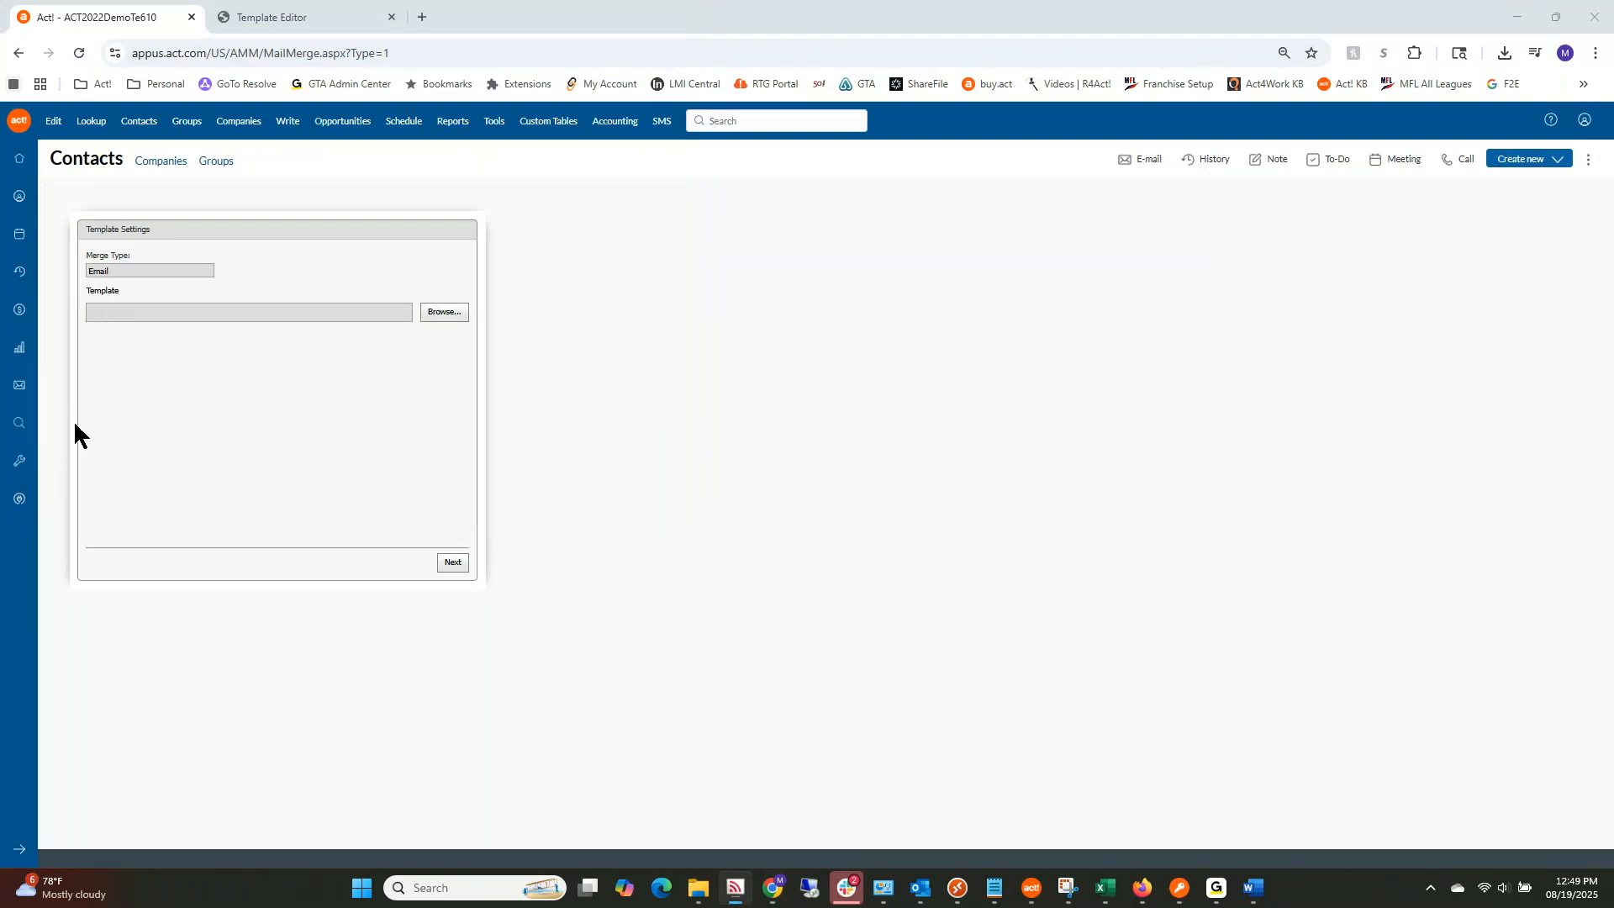
left_click(996, 889)
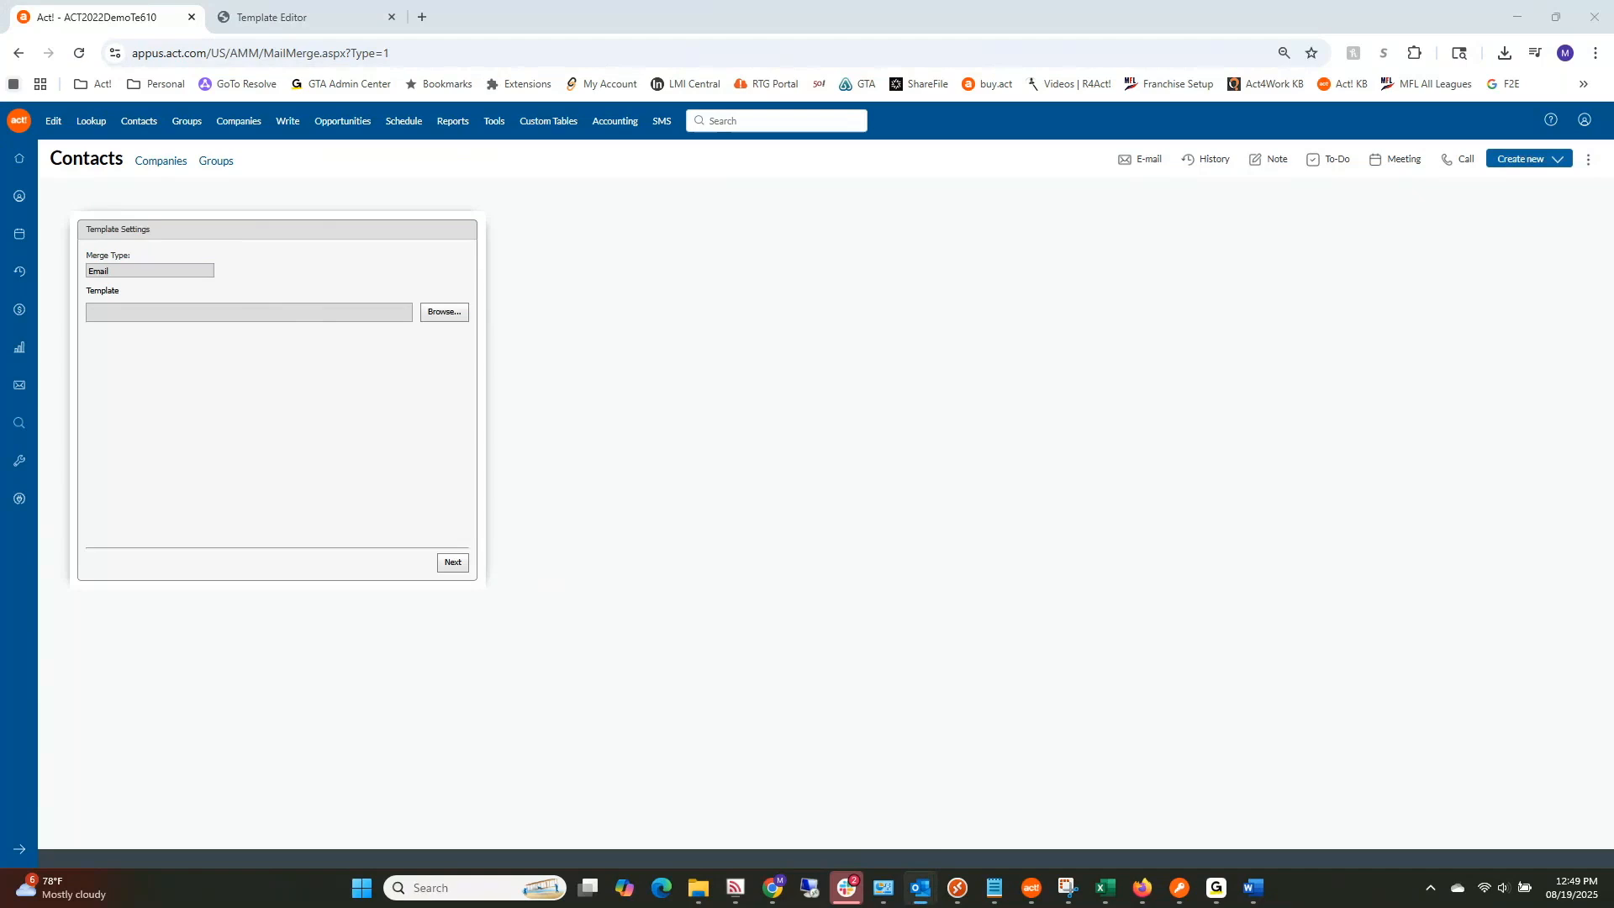
Step: Open the 'Testing for Support Meeting' email and check the Keystroke logo above the merged letter
left_click(921, 888)
scroll(594, 587, "down", 2)
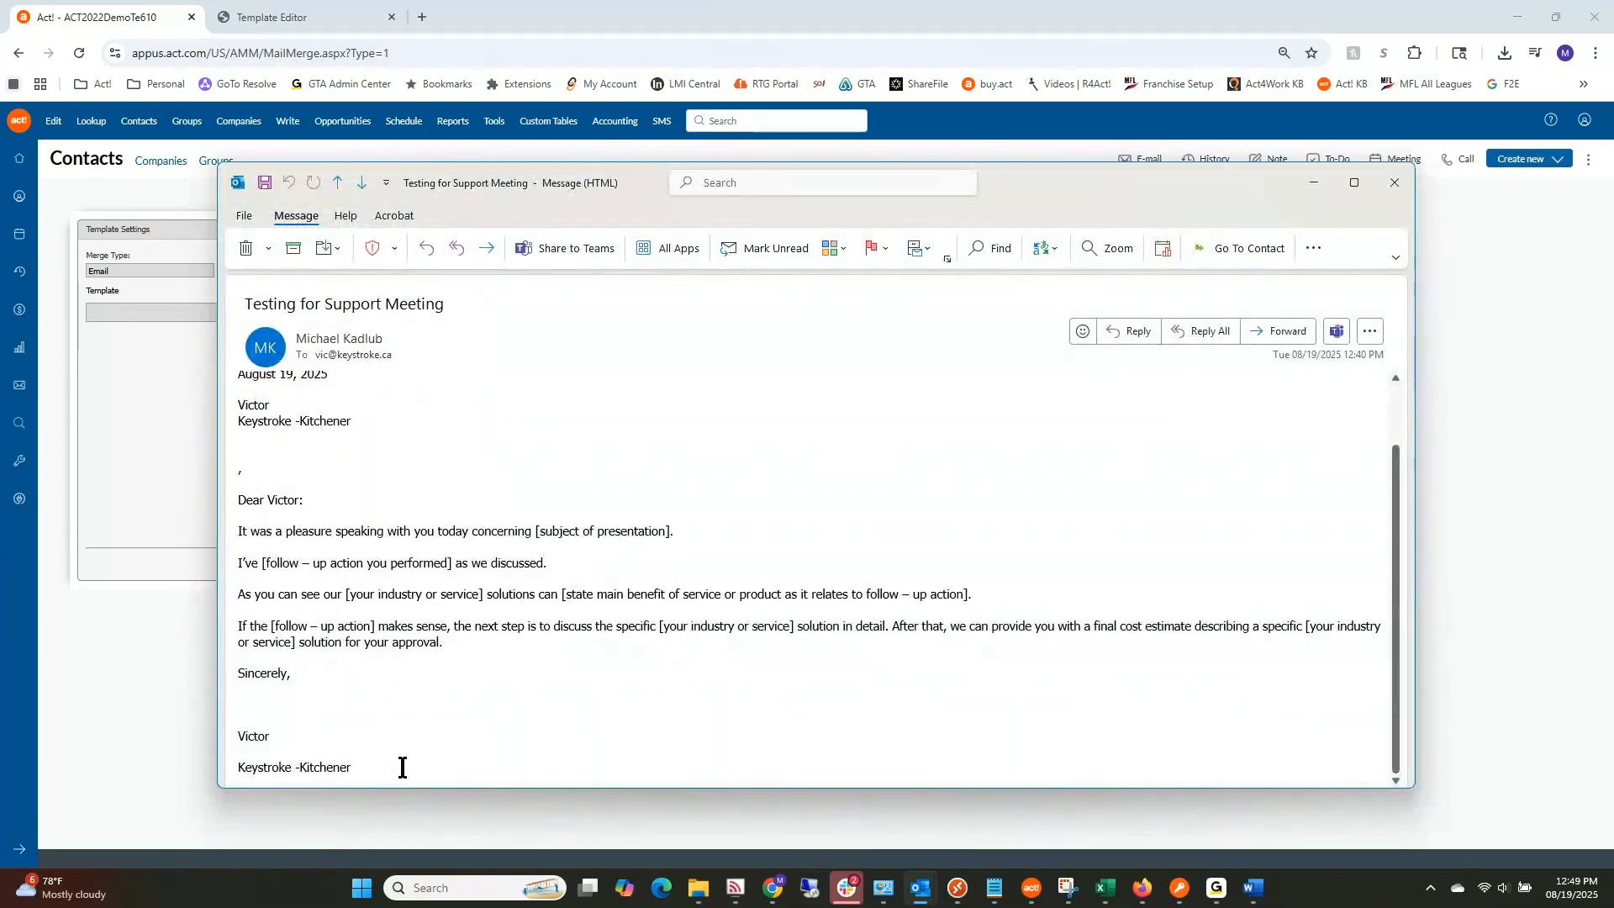
left_click_drag(390, 772, 235, 370)
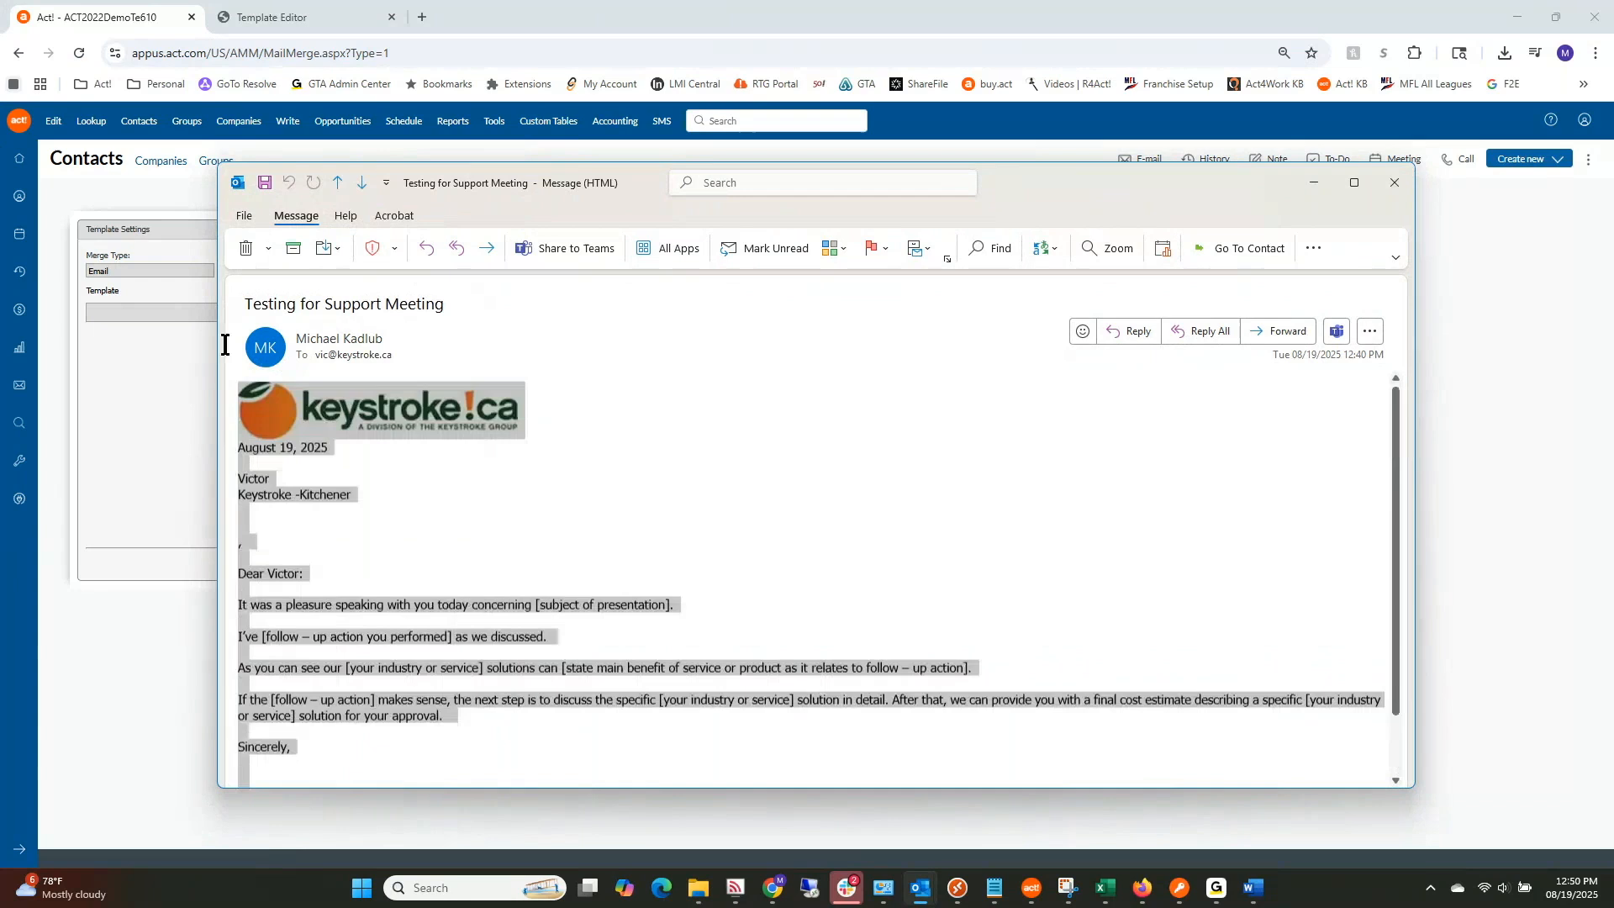
scroll(782, 630, "down", 2)
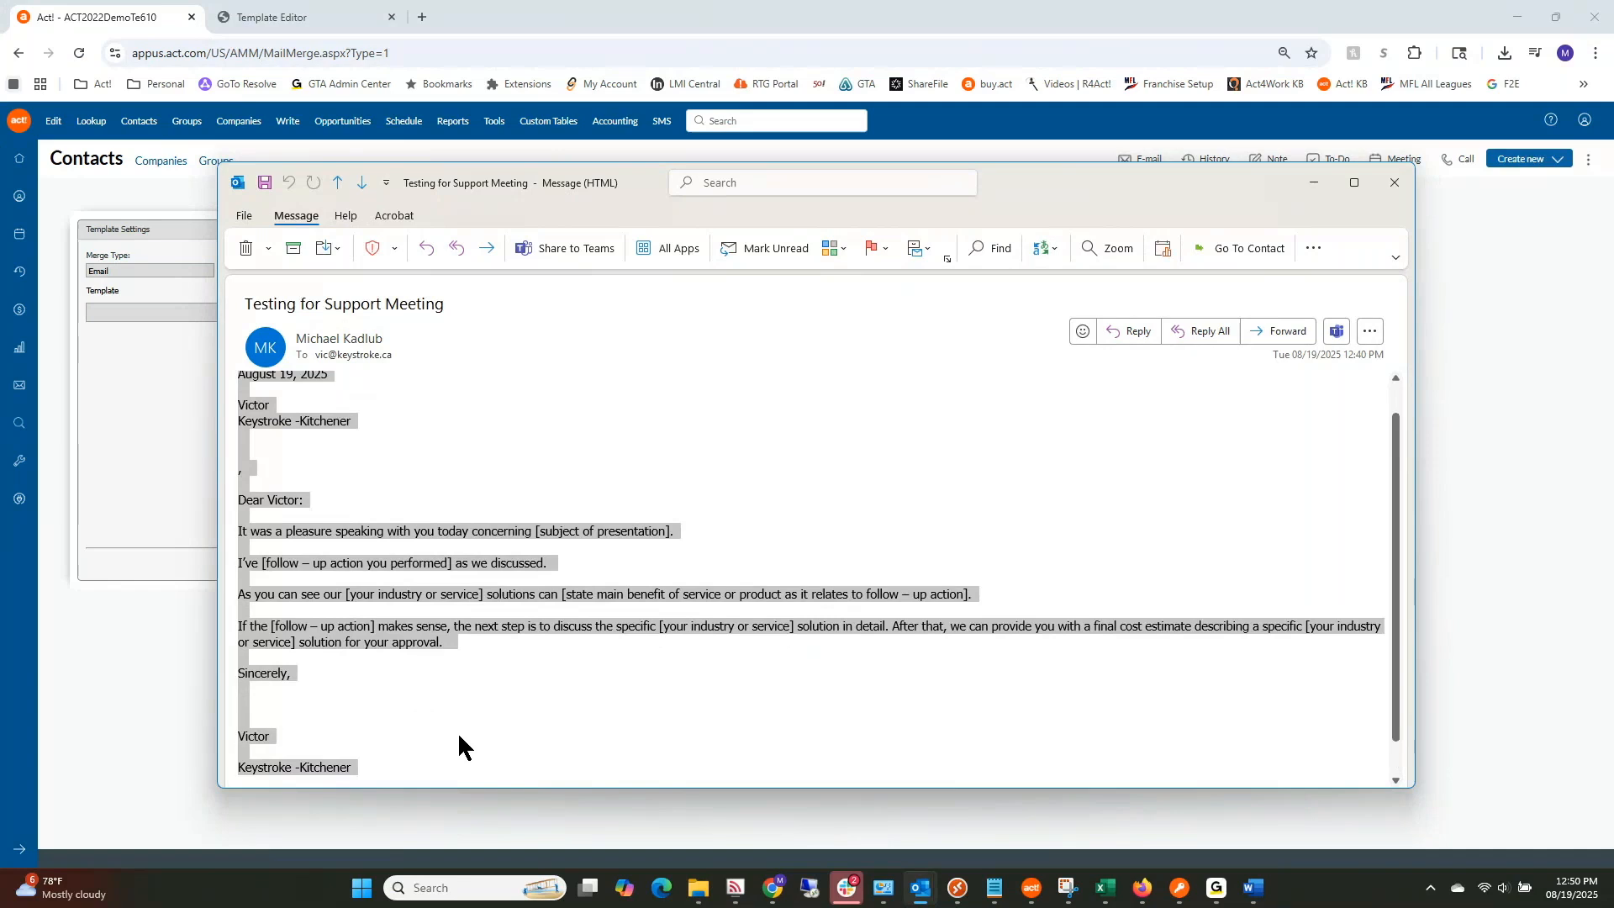
scroll(459, 727, "up", 2)
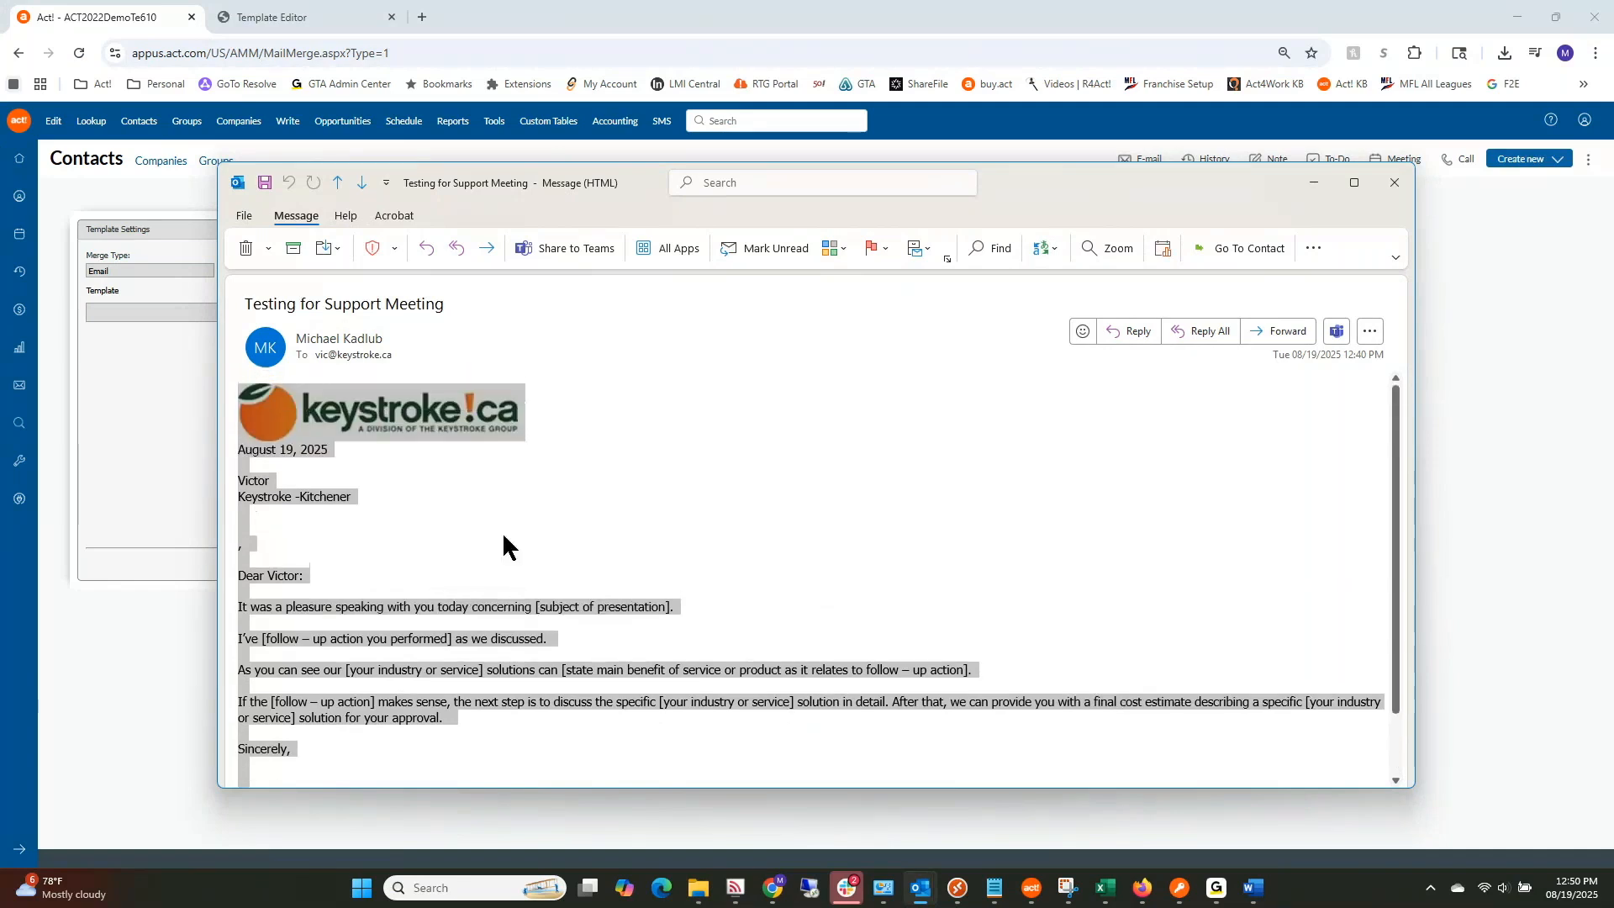
left_click(598, 395)
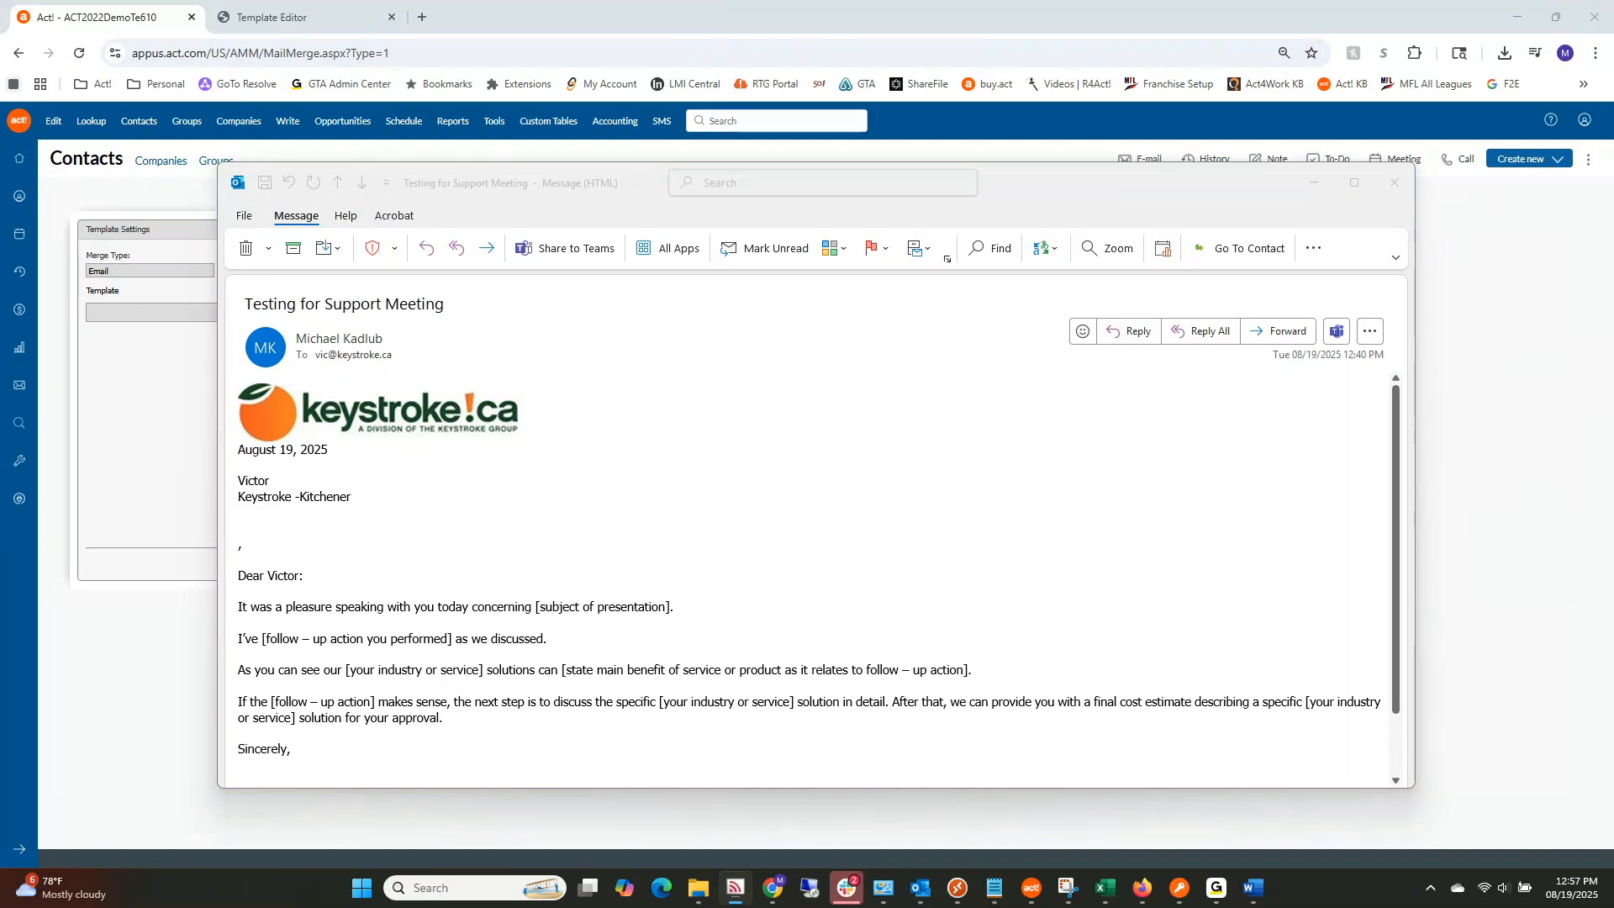
left_click(1400, 191)
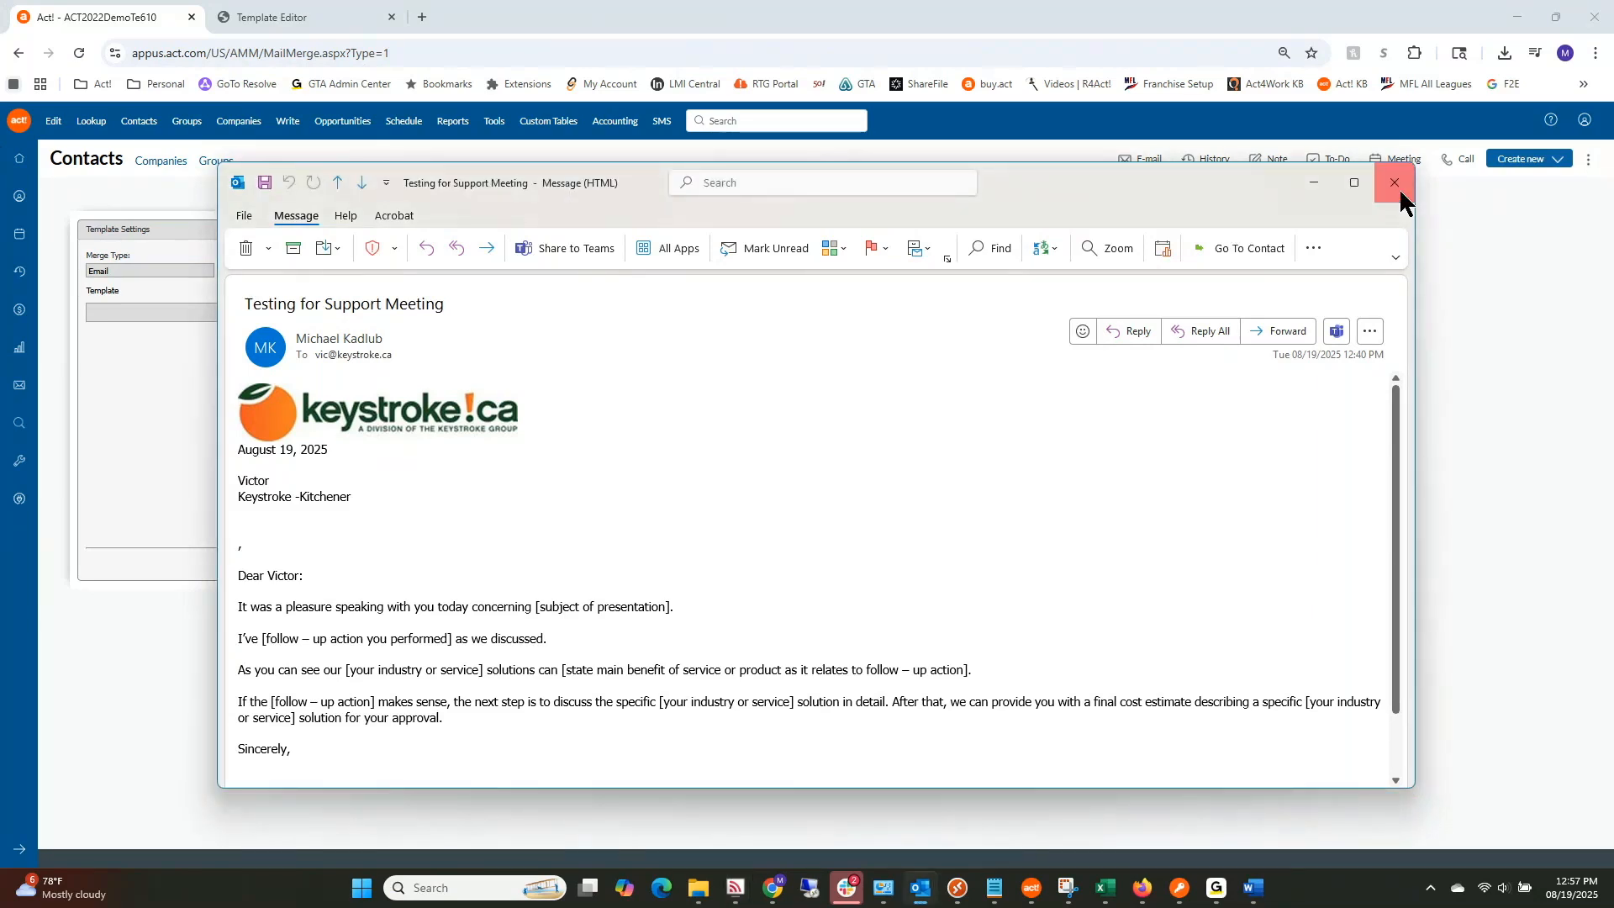
Step: Close the Outlook test email, then open and cancel Act!'s contact Lookup
left_click(1399, 188)
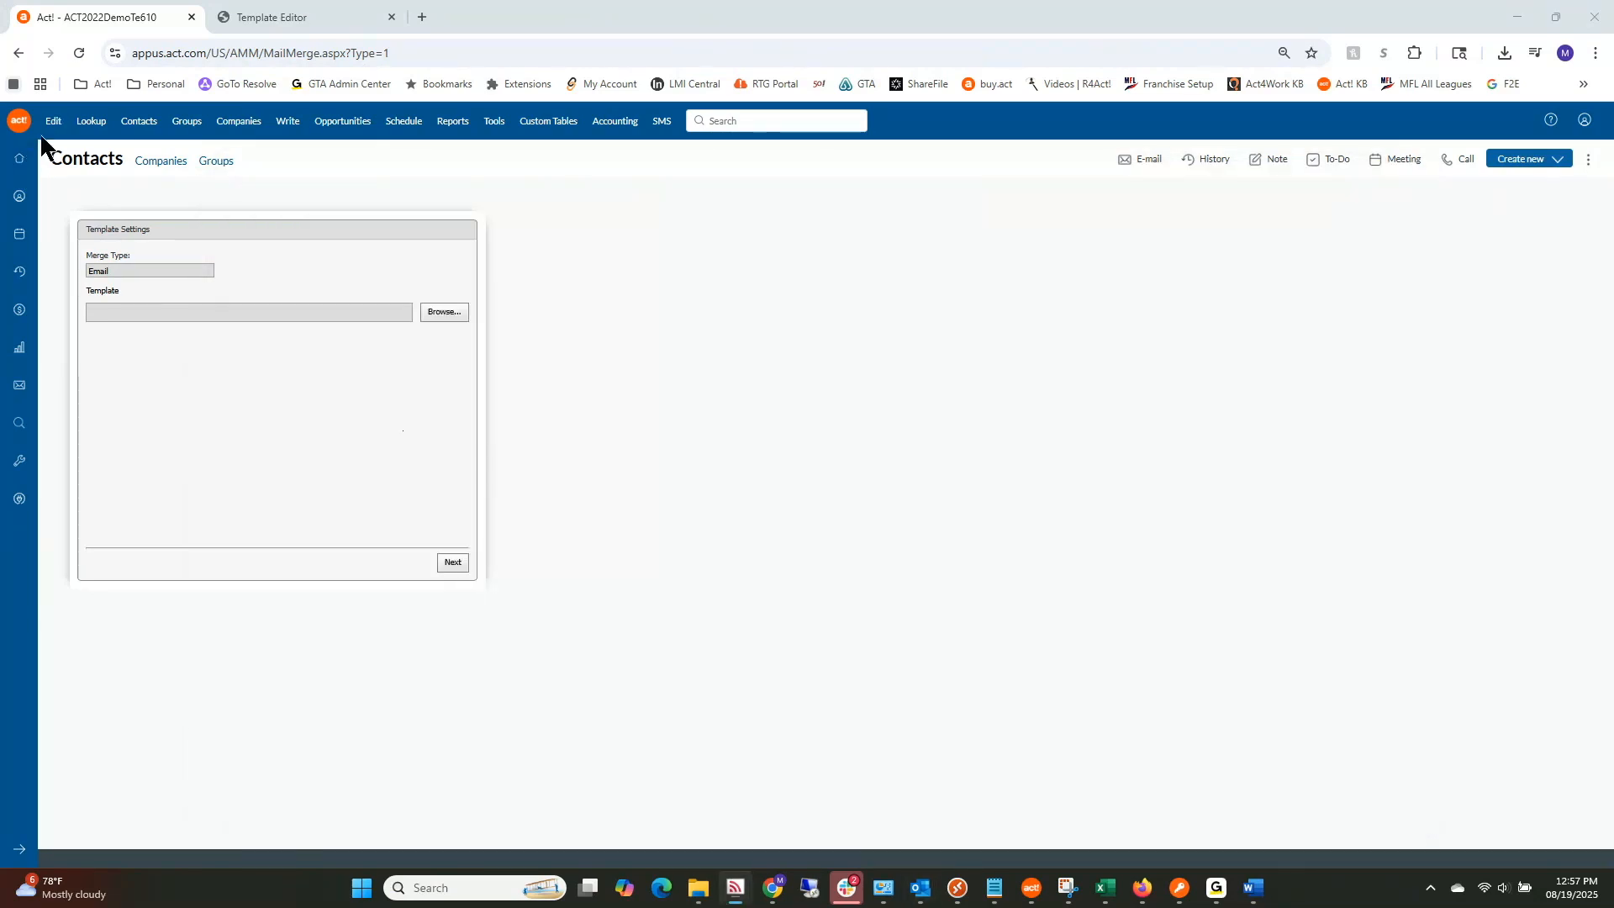
left_click(89, 122)
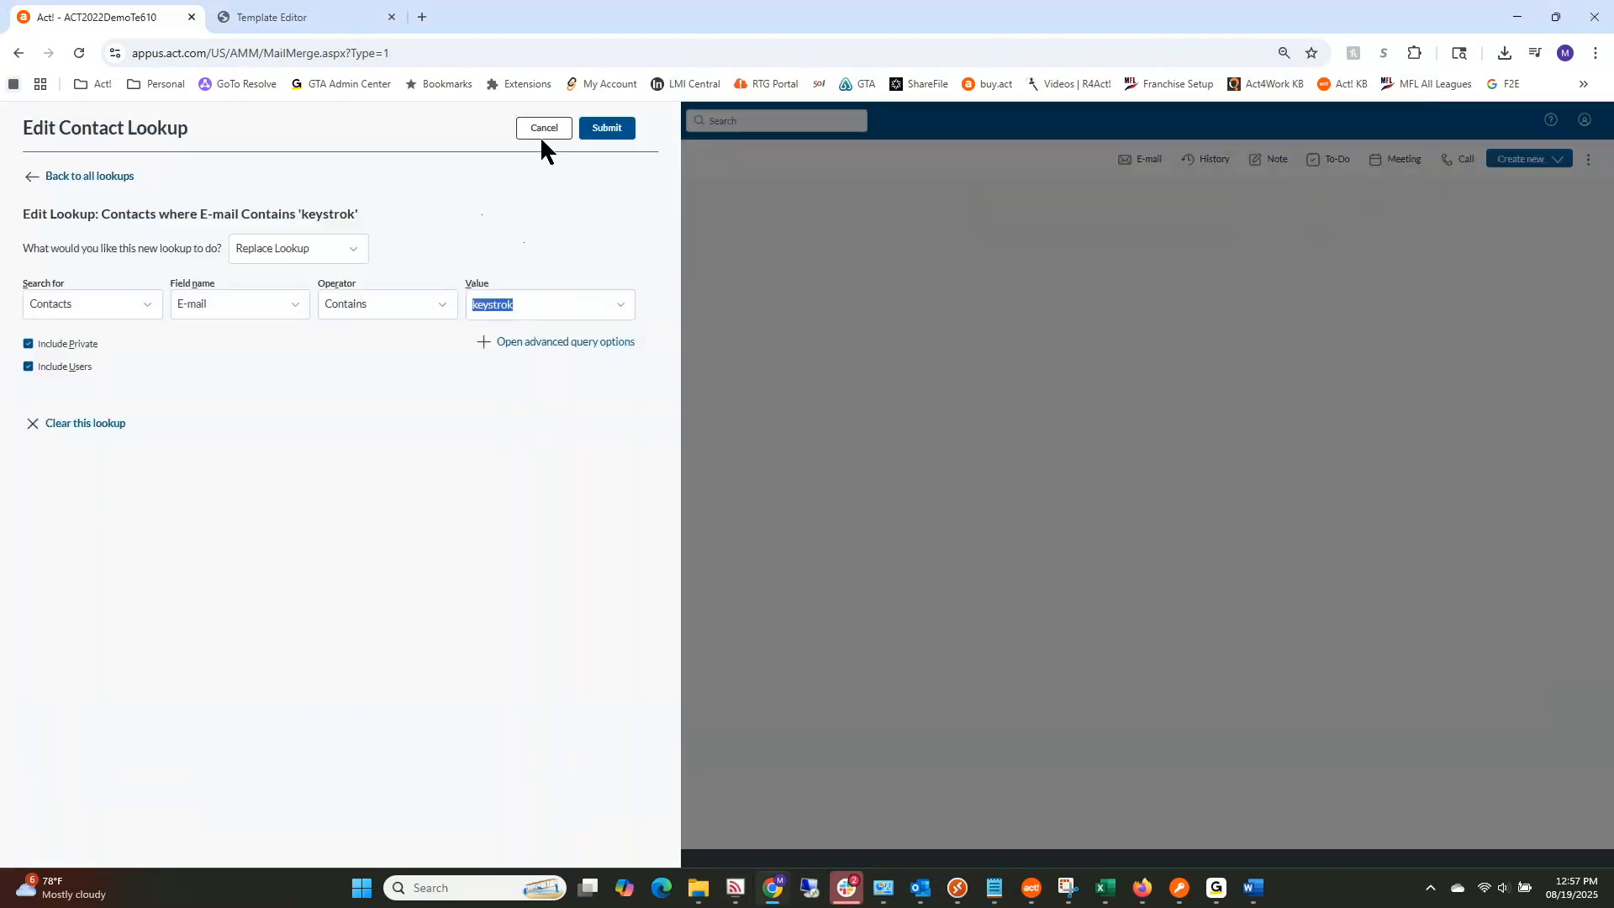
left_click(544, 131)
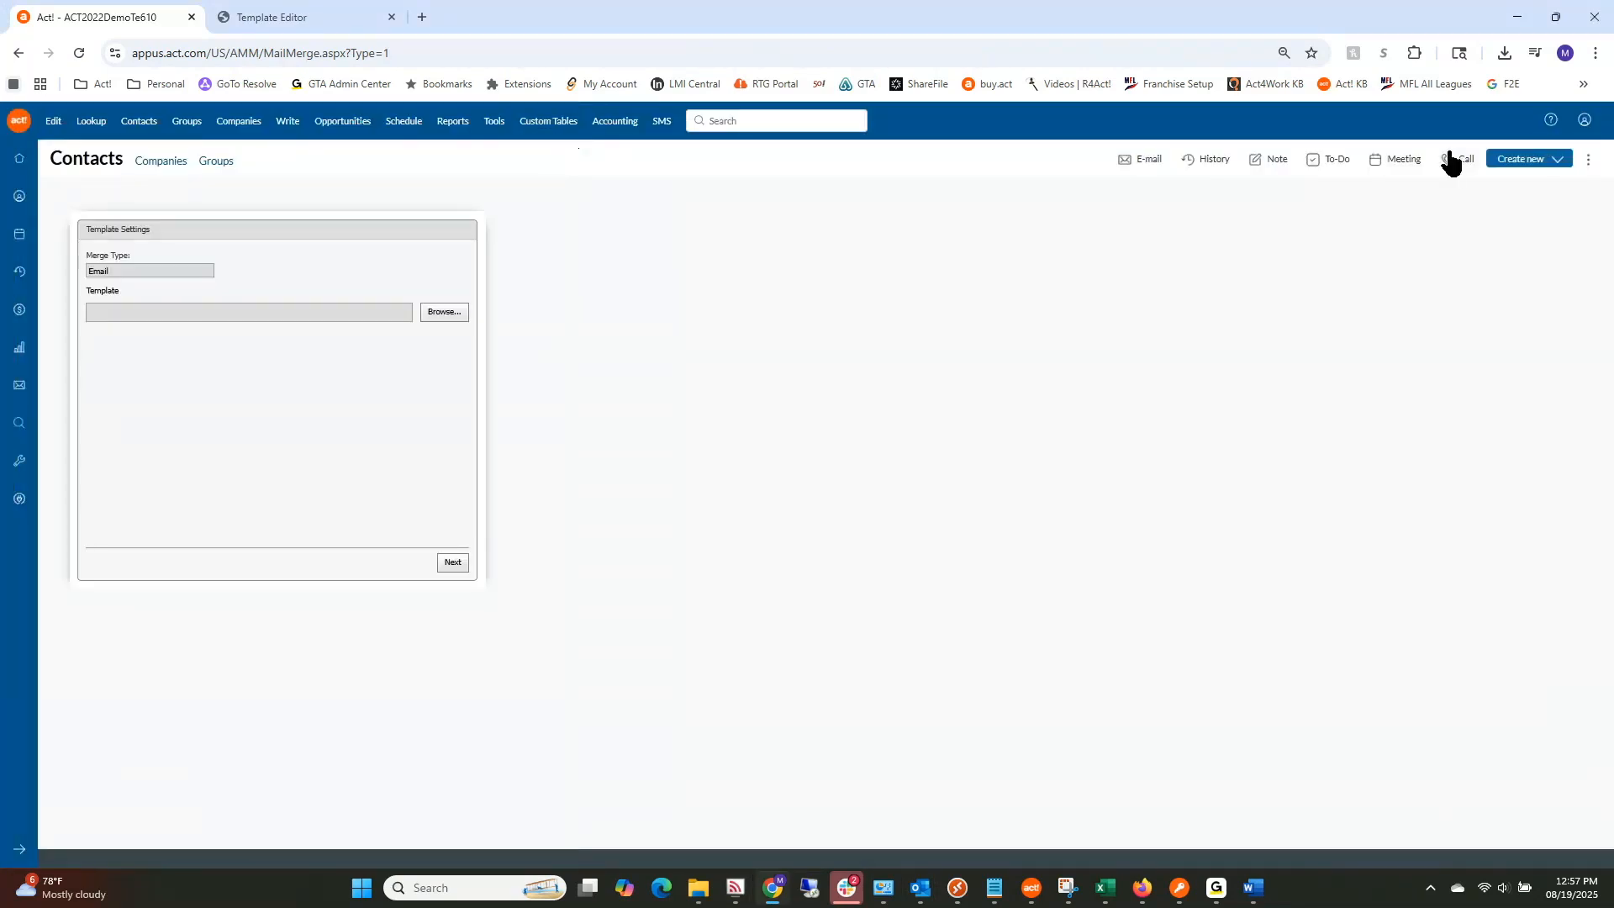
Step: Close Act!'s leftover Template Editor tab and switch over to Outlook
left_click(1585, 120)
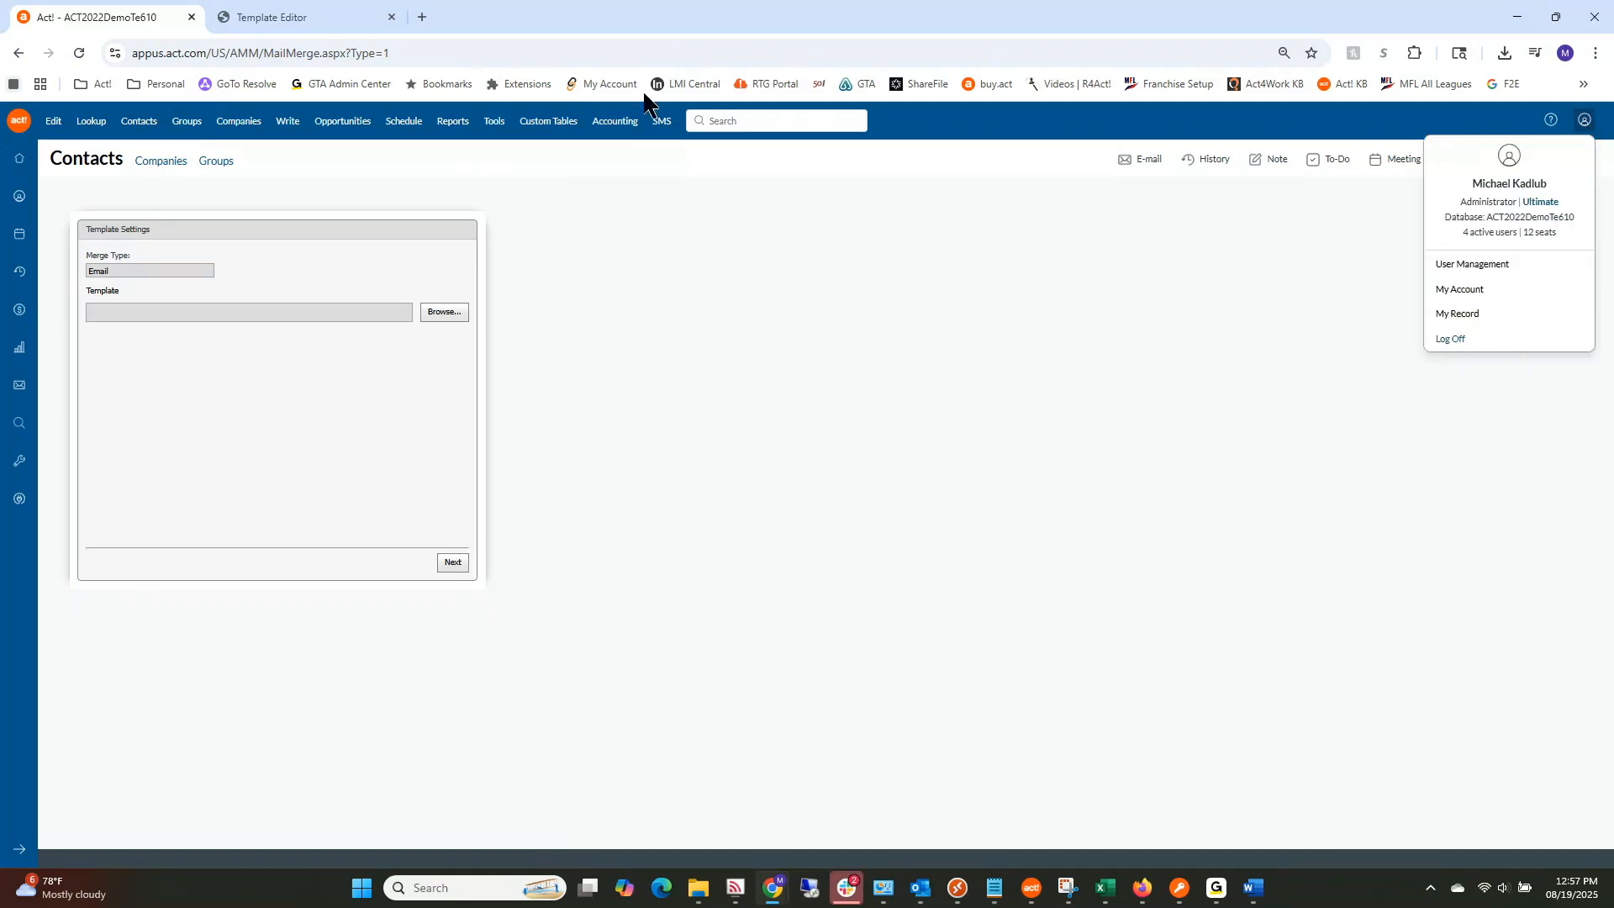
left_click(310, 20)
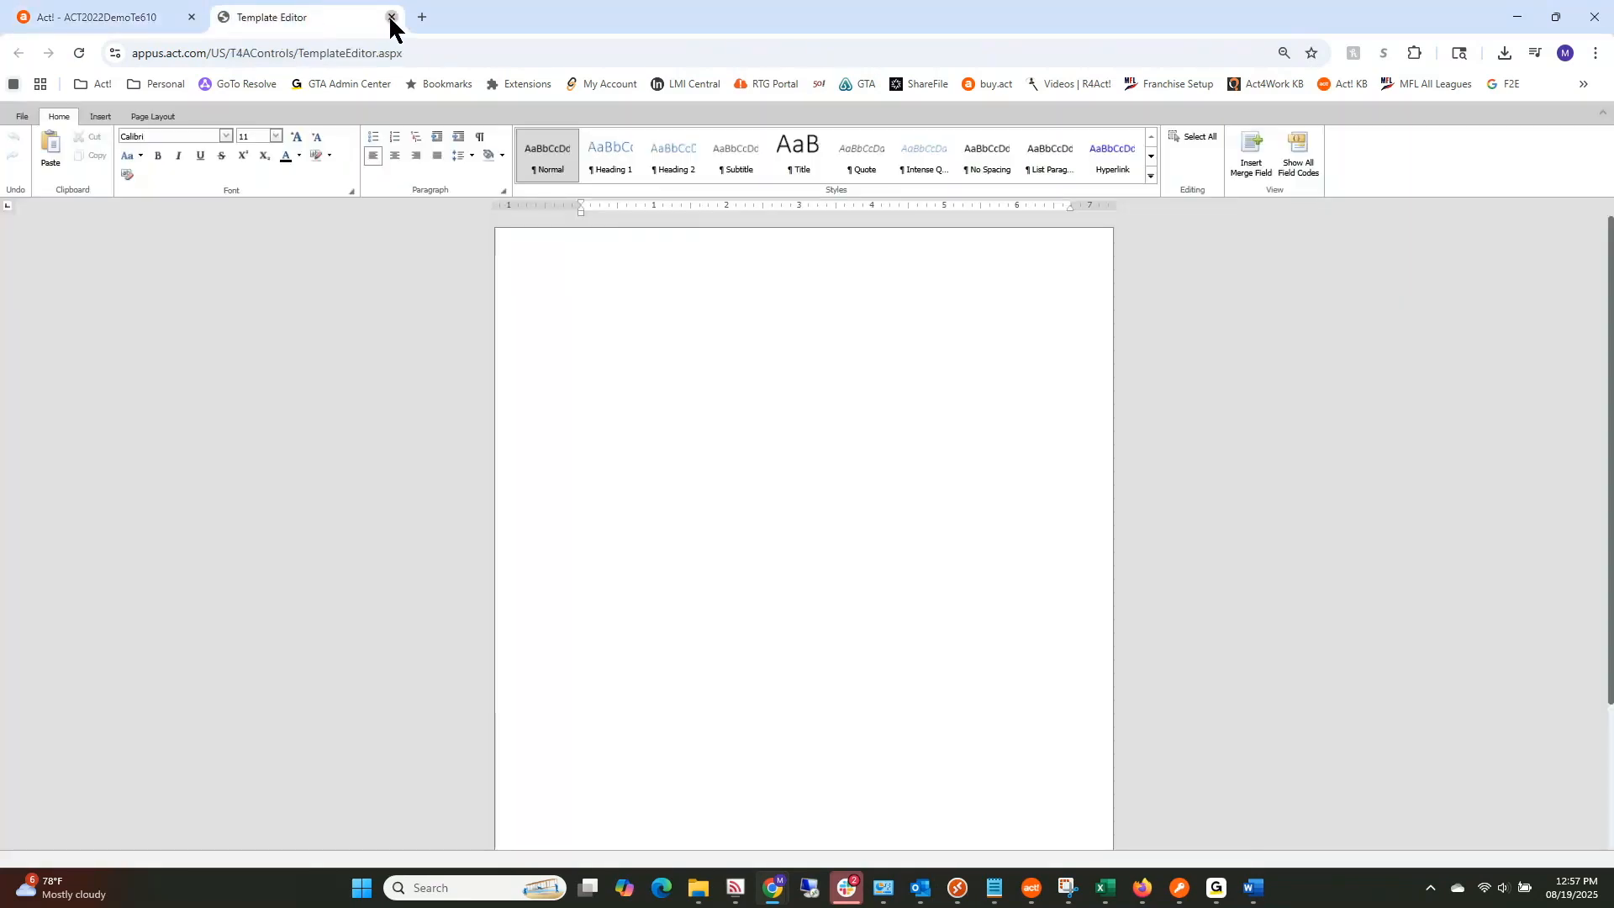
left_click(391, 17)
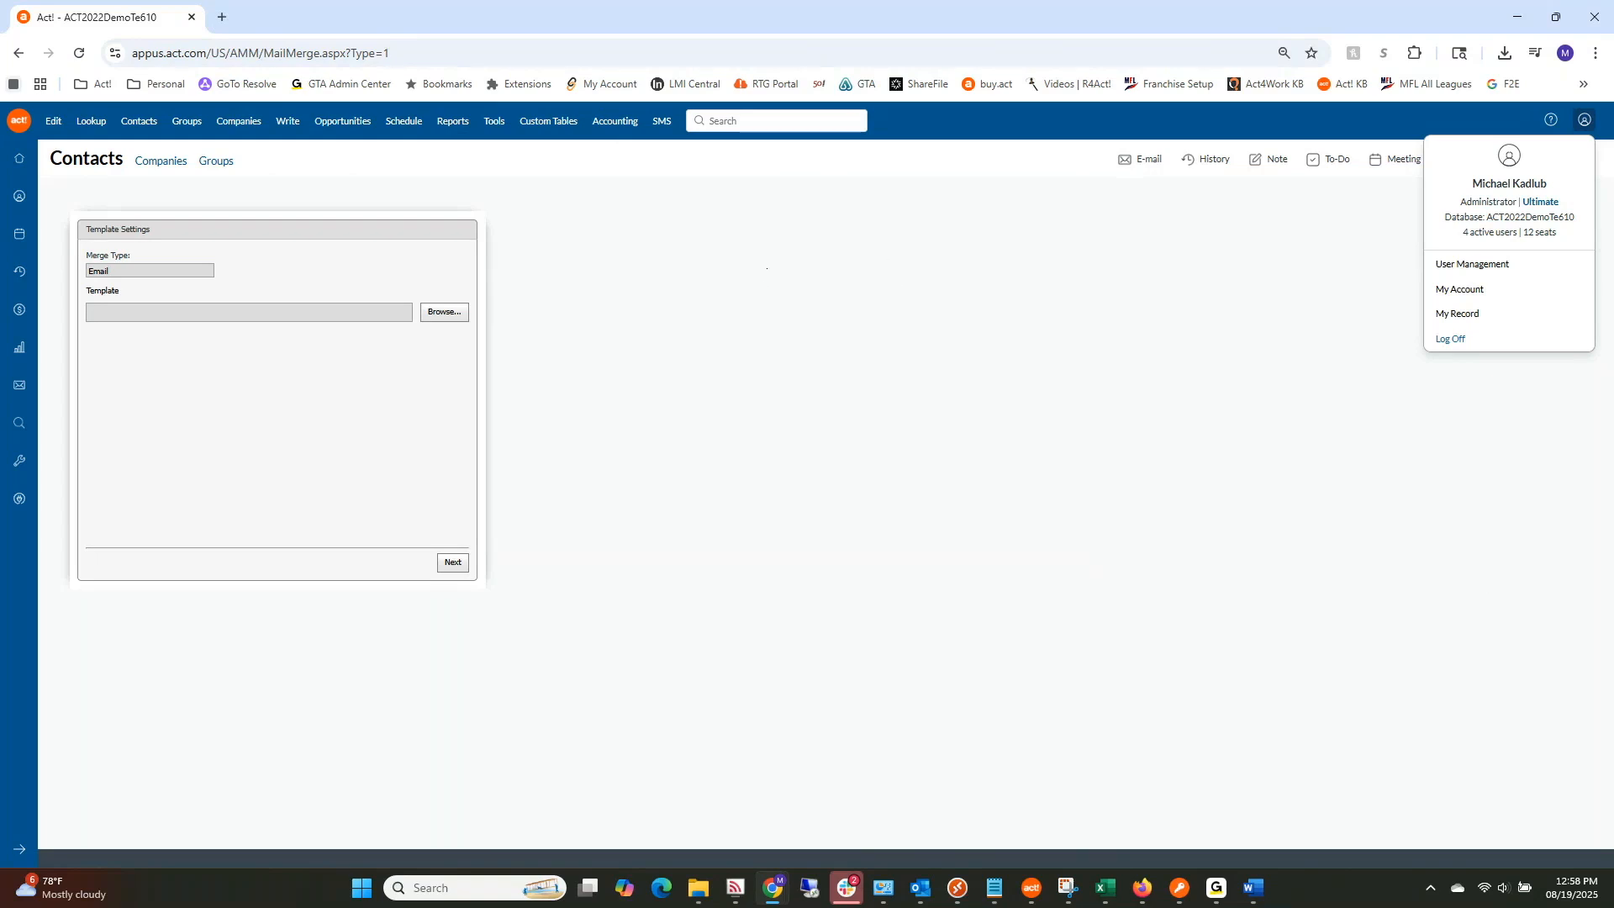
key("alt+Tab")
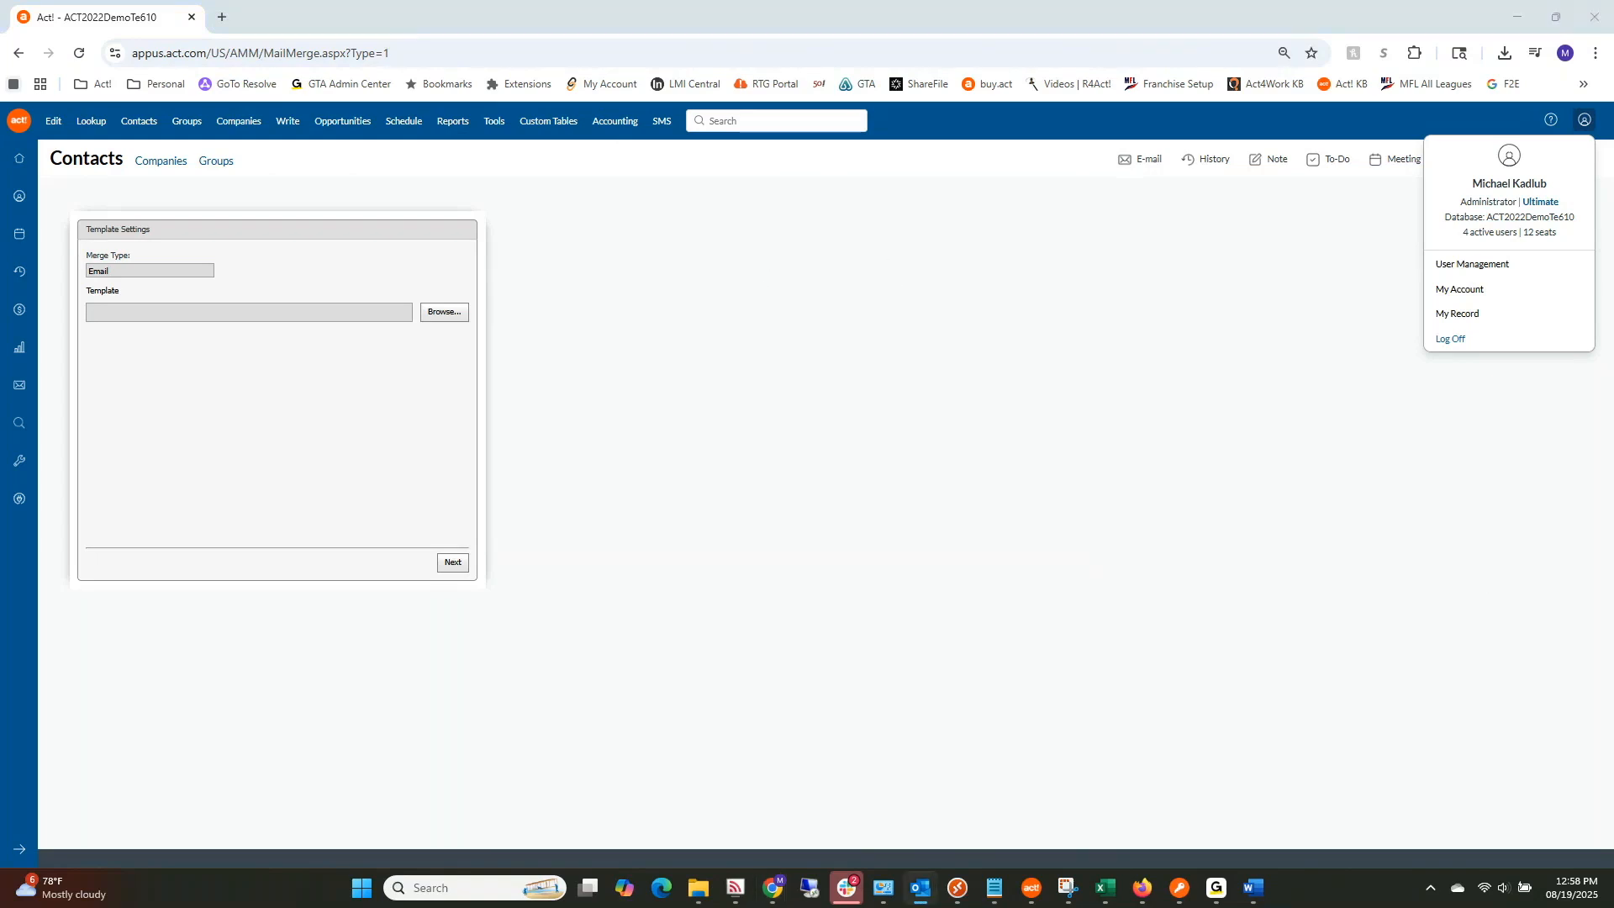